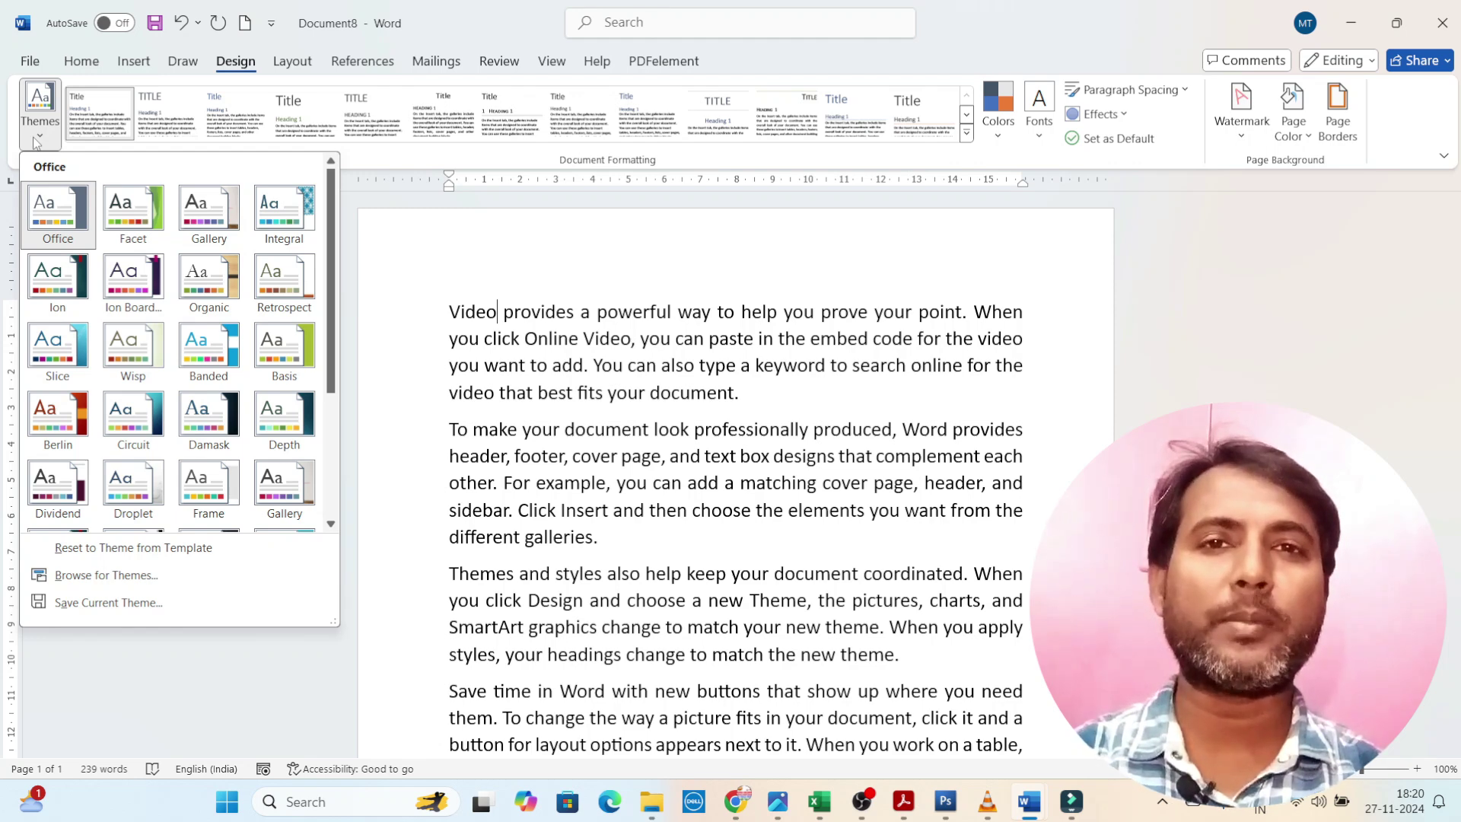
Dismiss the Themes gallery without applying a theme and preview the Page Borders settings.
left_click(965, 483)
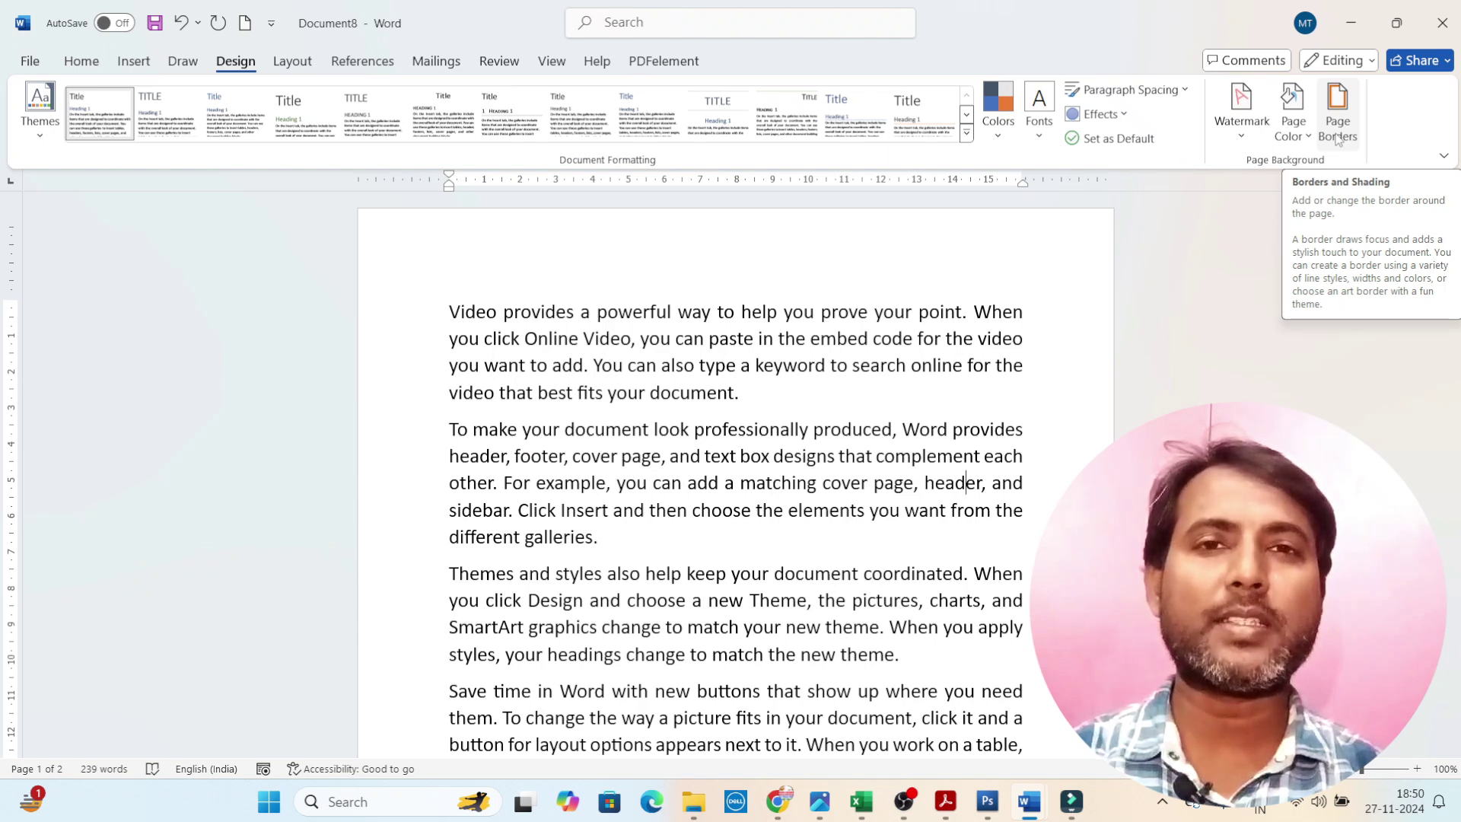
left_click(1337, 138)
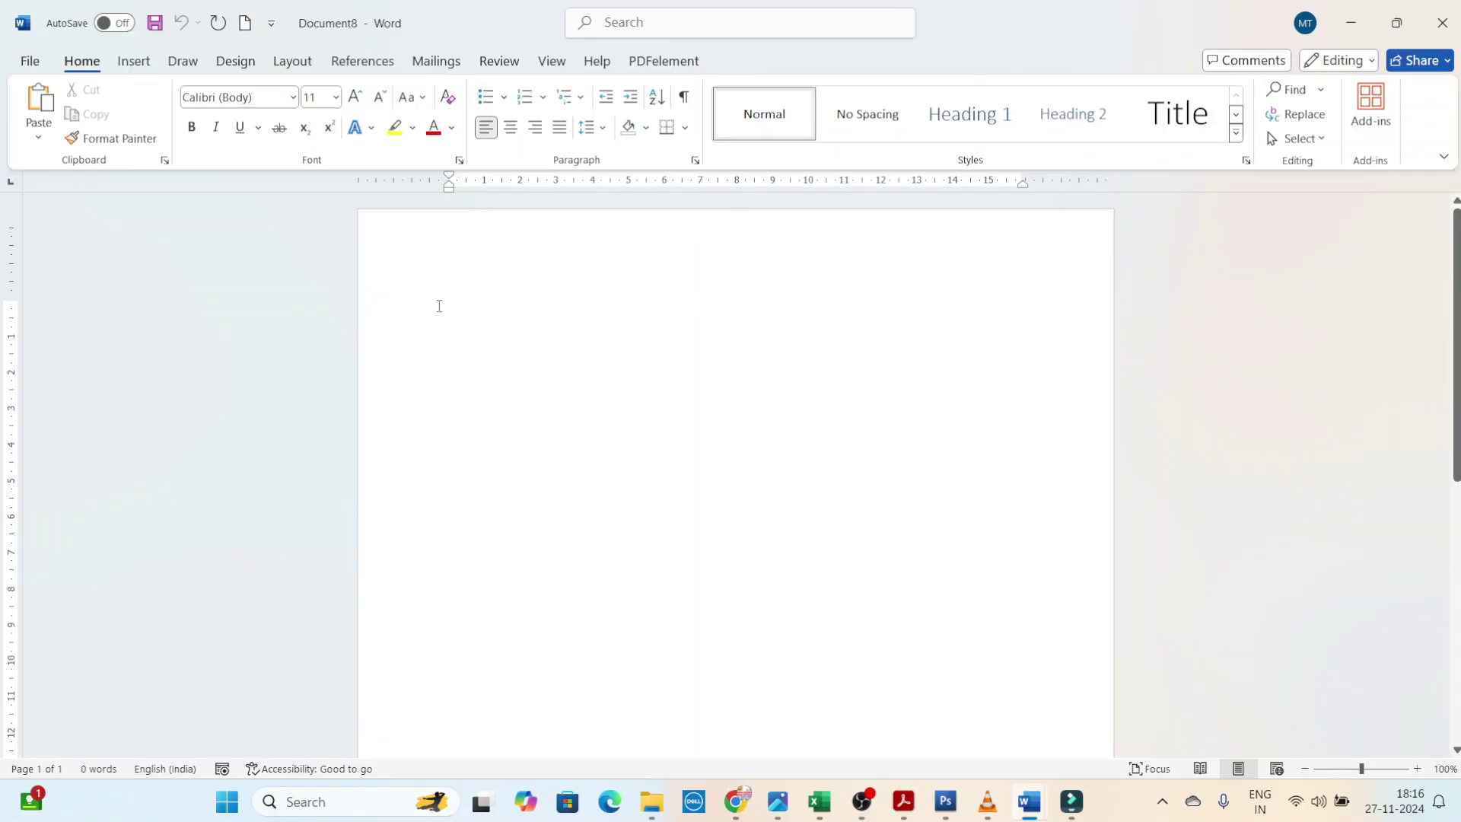
Switch from the Design tab to Home and back to Design.
left_click(241, 70)
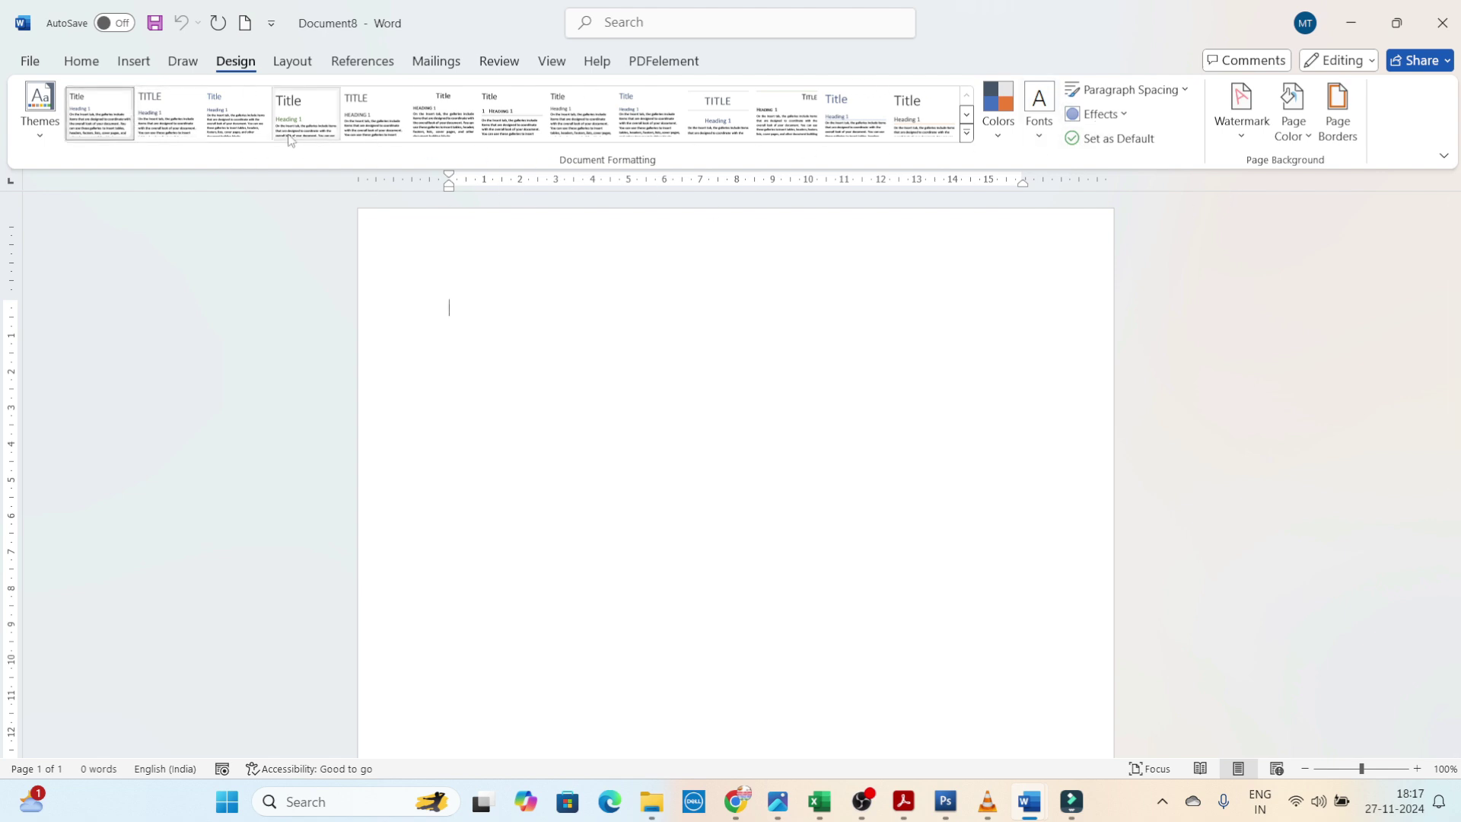
left_click(81, 61)
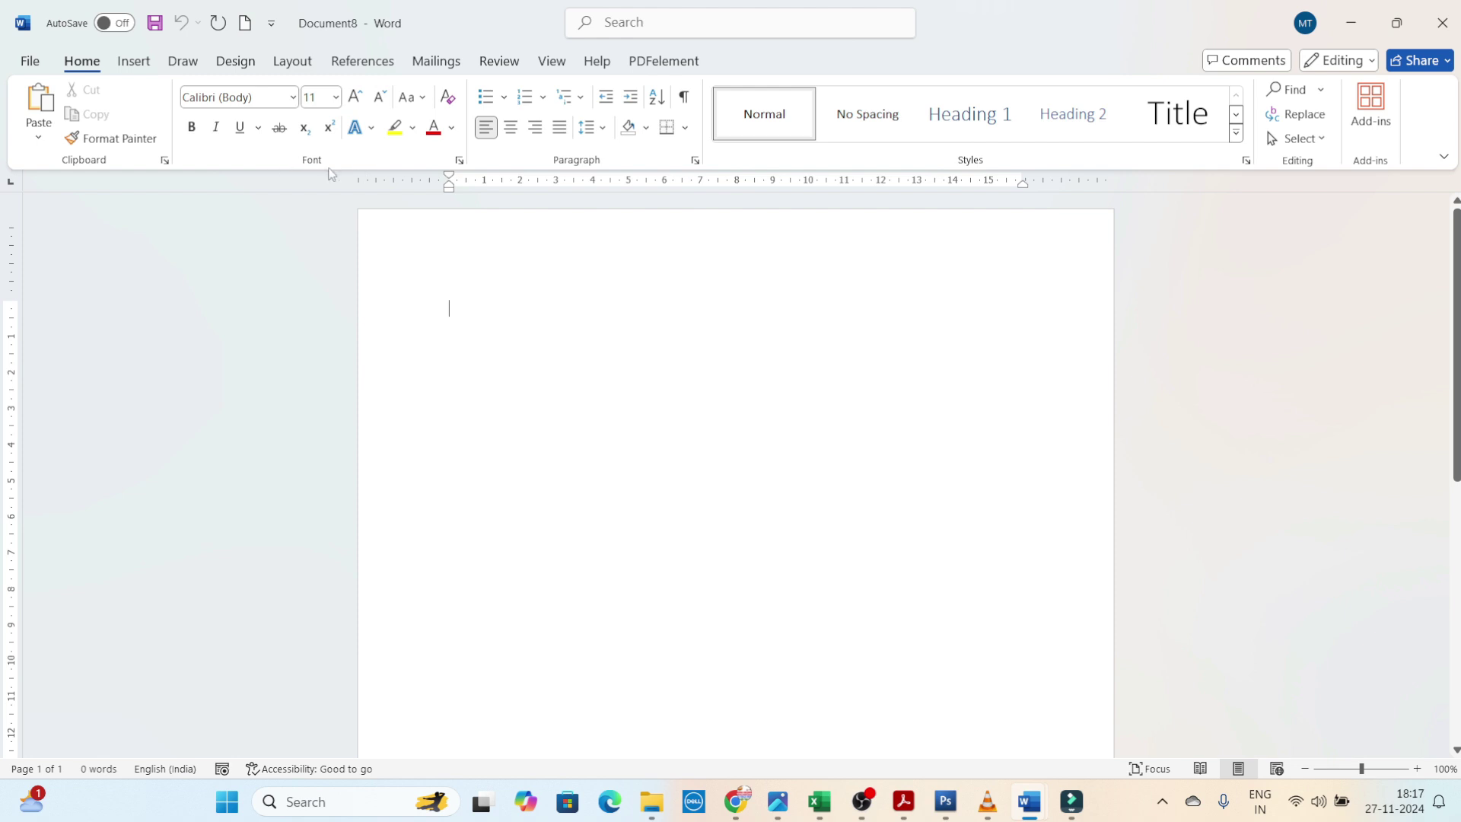
left_click(236, 63)
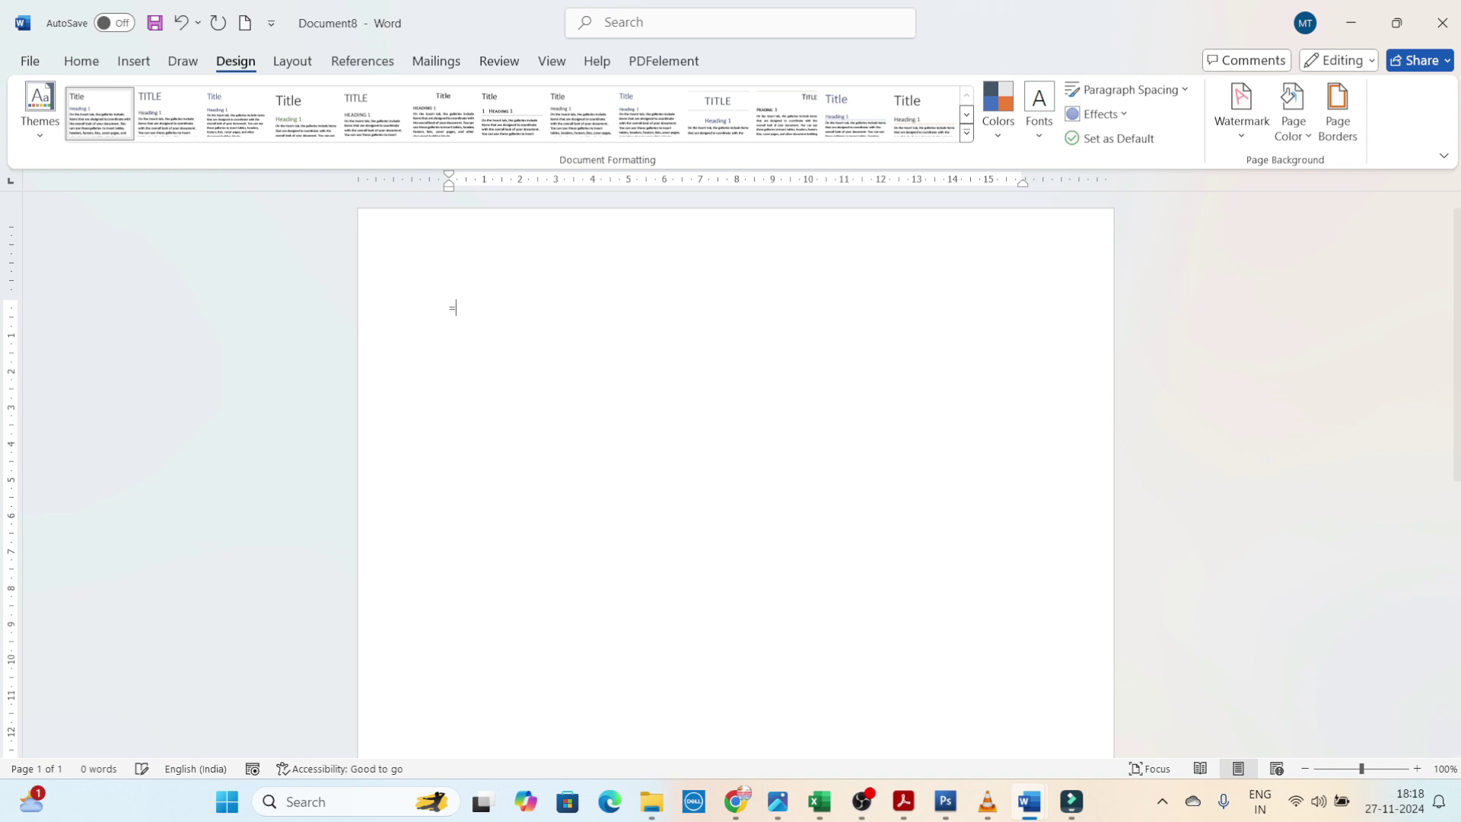
Generate five paragraphs of sample text with =rand().
type("=rand")
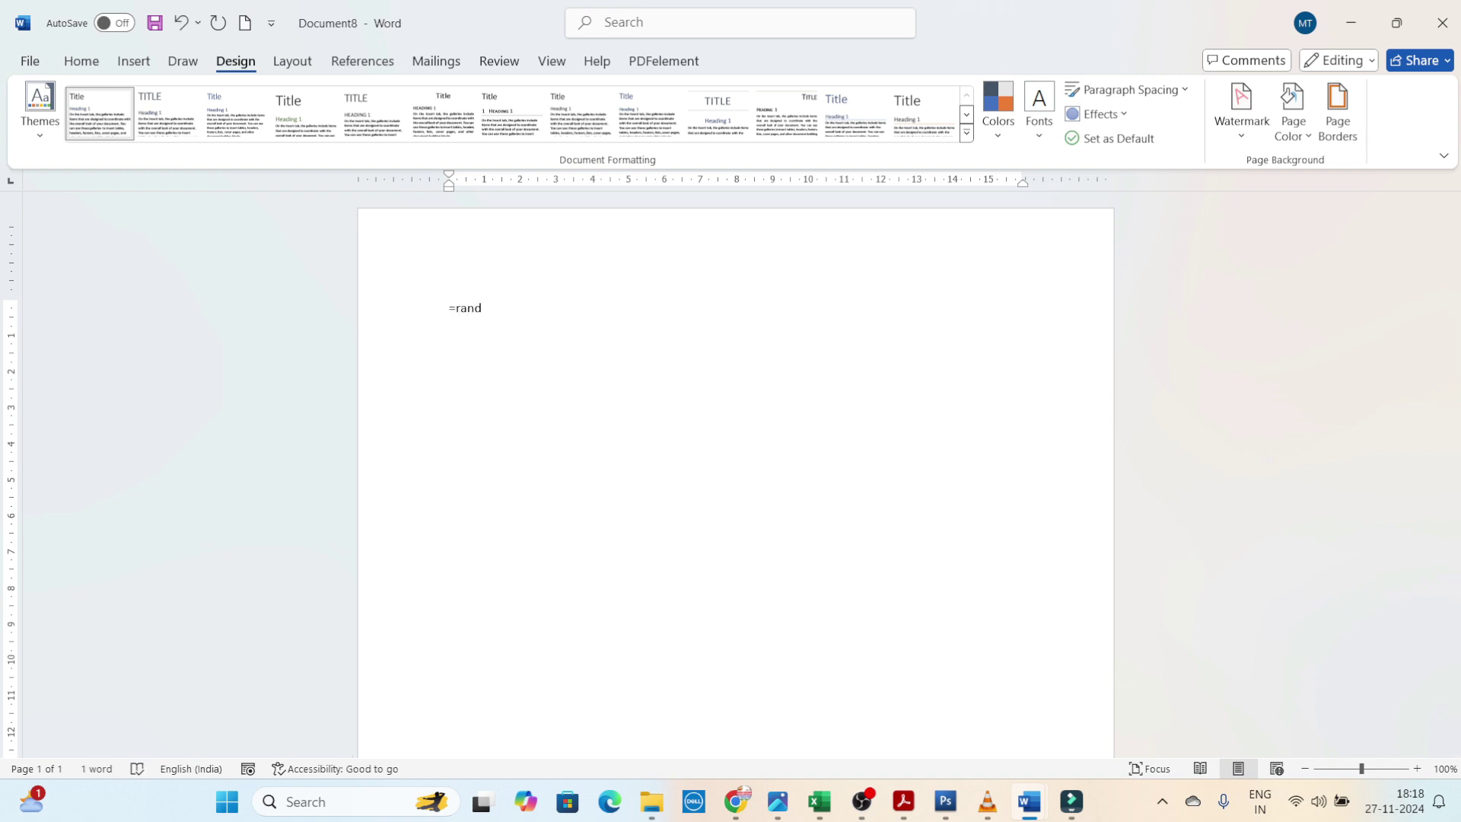
type("(")
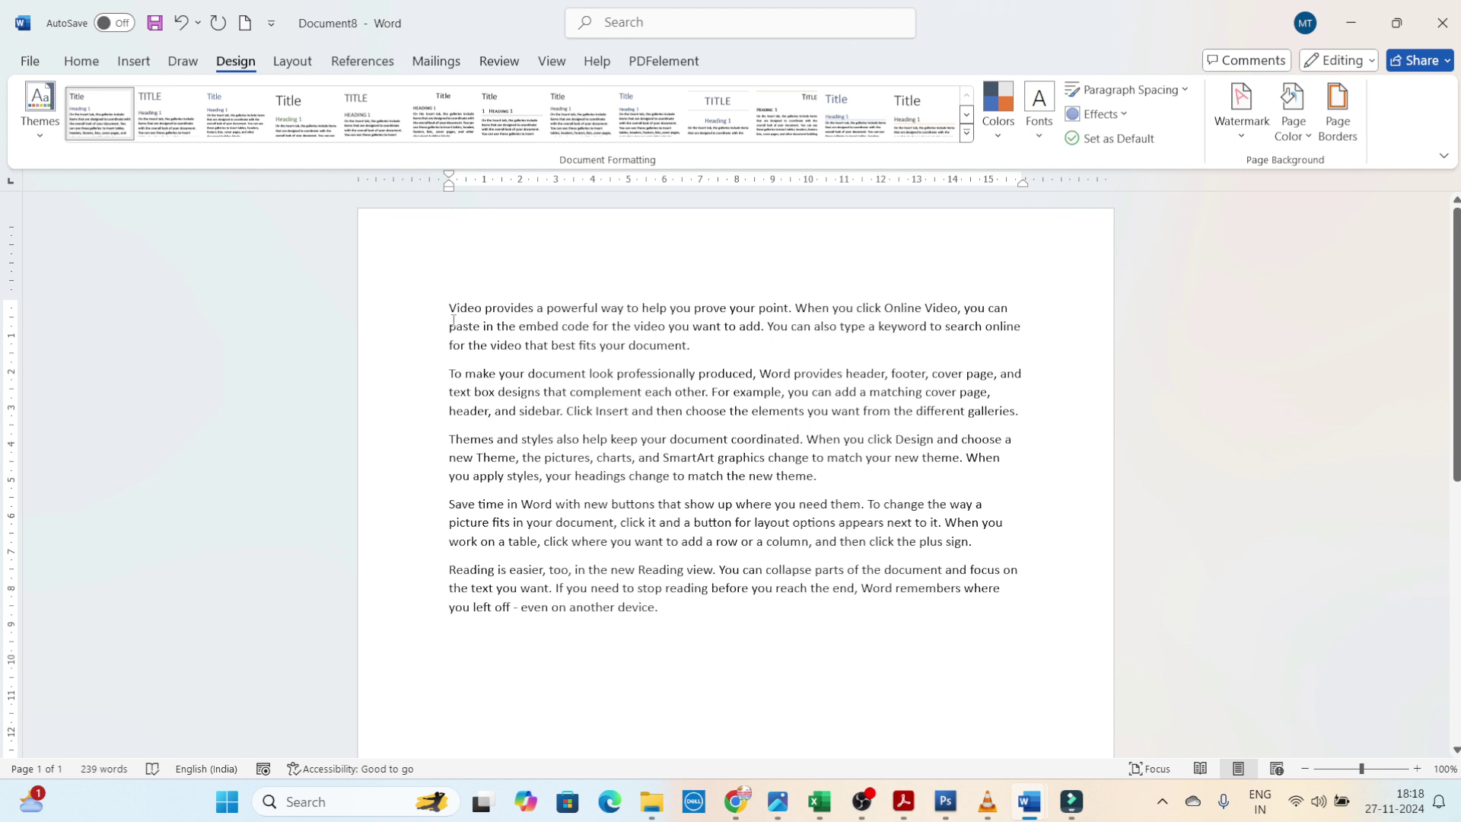
left_click_drag(453, 321, 624, 346)
left_click(619, 411)
Select all the sample text, enlarge its font size and justify it.
key("ctrl+a")
key("Left")
left_click(489, 393)
key("ctrl+a")
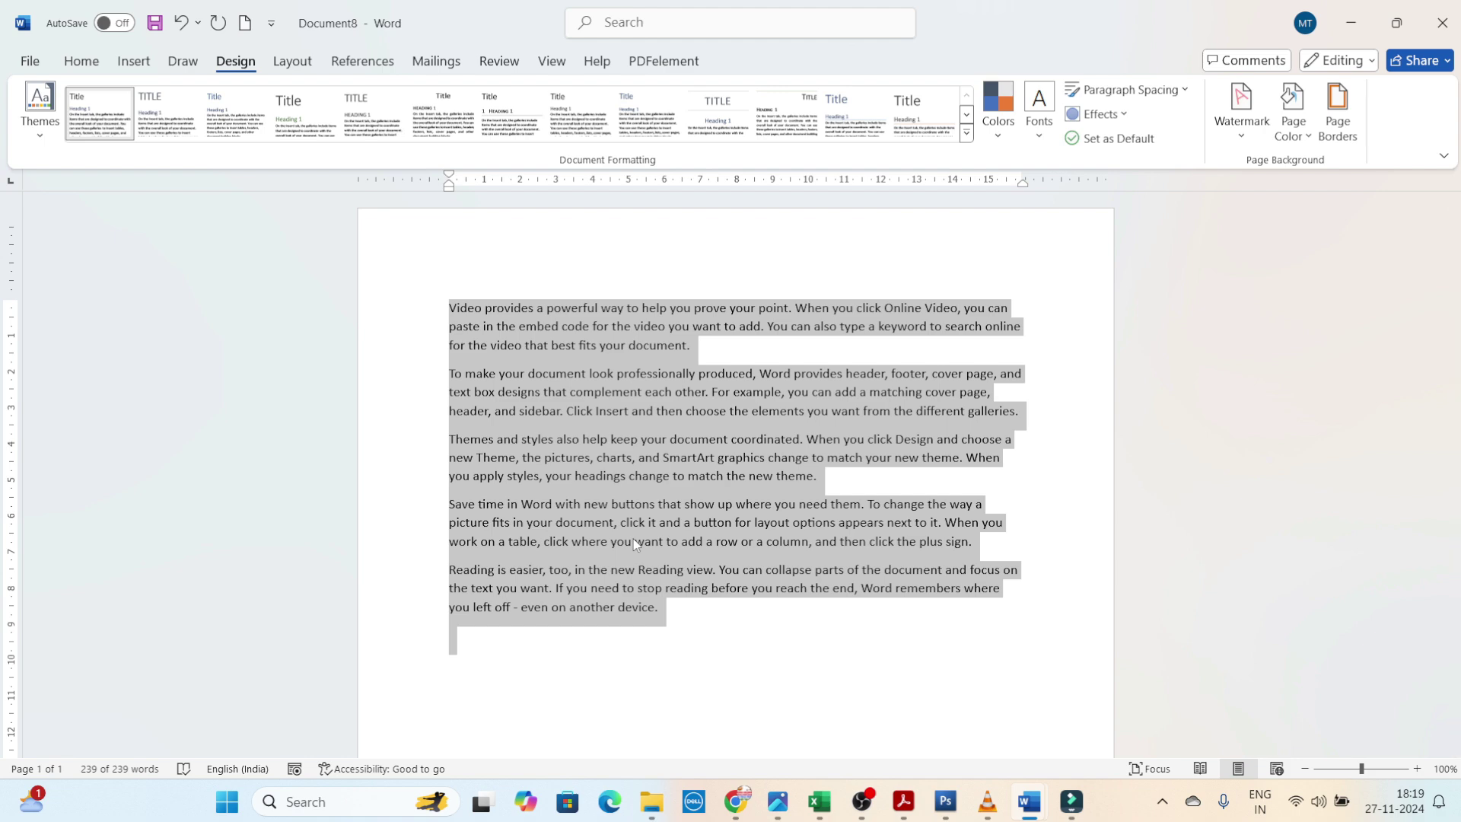
key("ctrl+shift+period")
key("ctrl+shift+period")
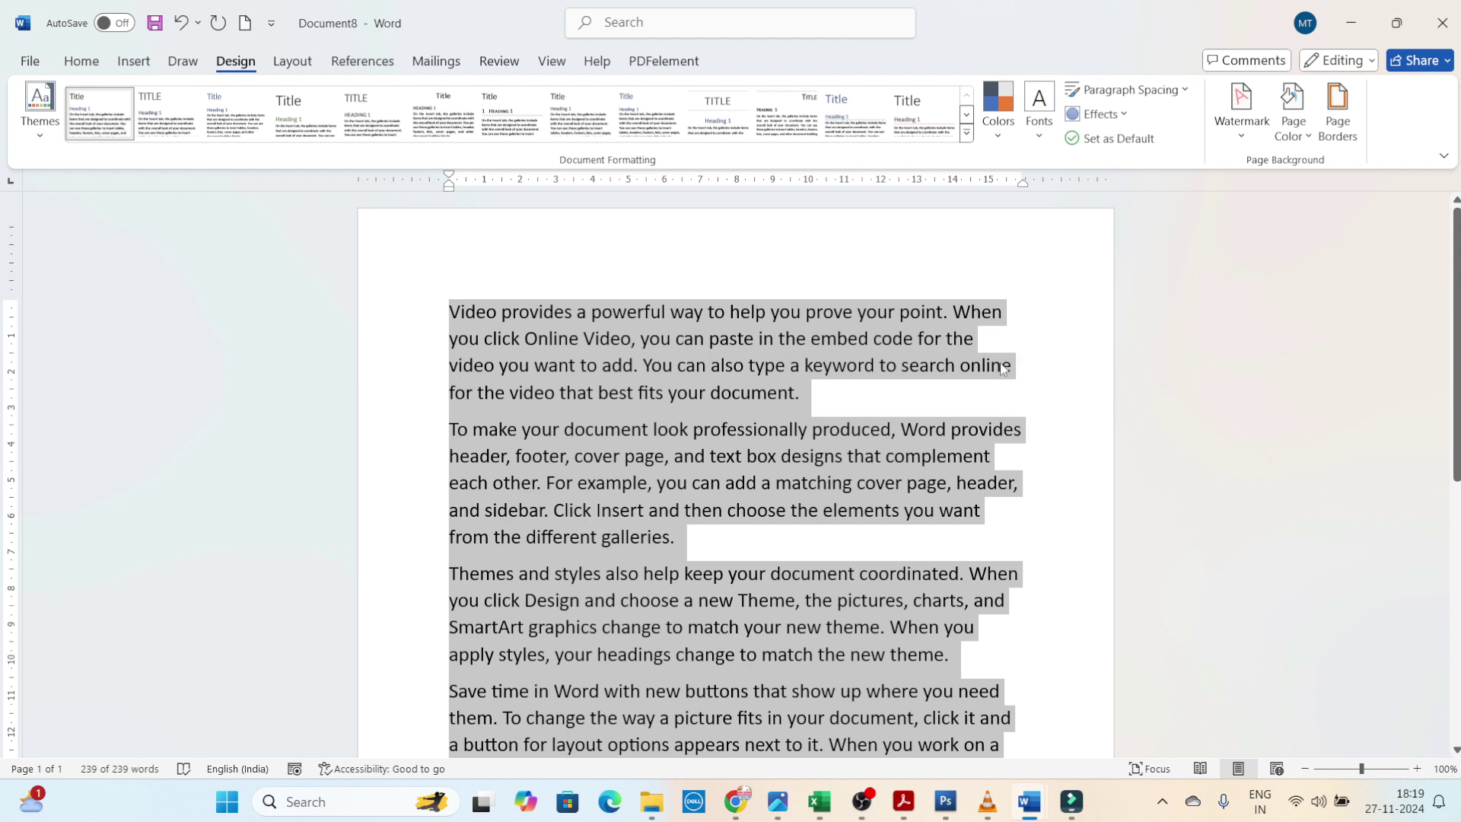
key("ctrl+j")
Deselect the text, return to the document start, and open the Design Themes gallery.
left_click(1042, 440)
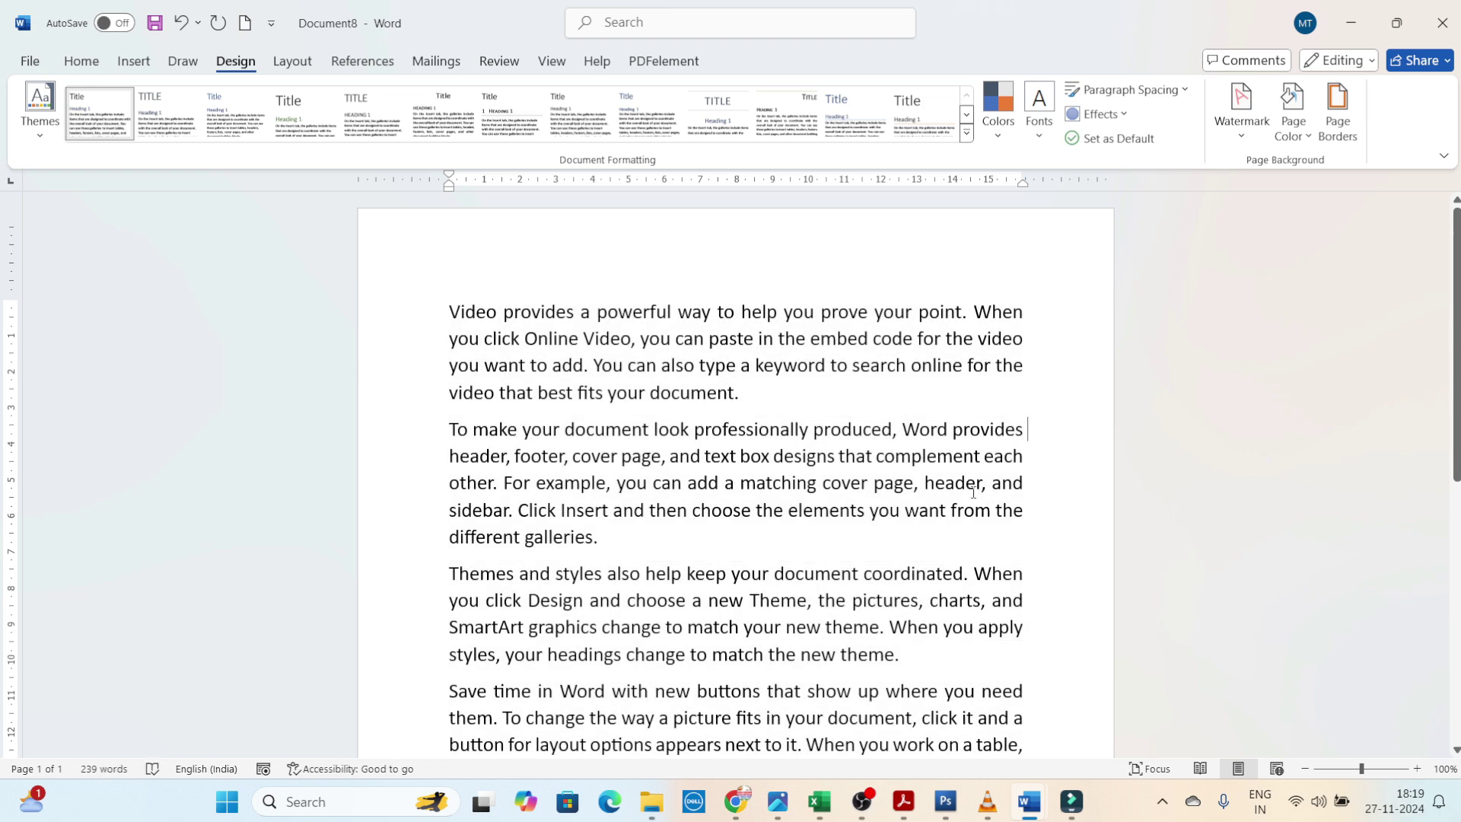
scroll(1043, 441, "down", 5)
scroll(990, 472, "up", 2)
scroll(973, 493, "up", 3)
key("ctrl+Home")
key("Right")
key("Right")
key("Right")
left_click(37, 141)
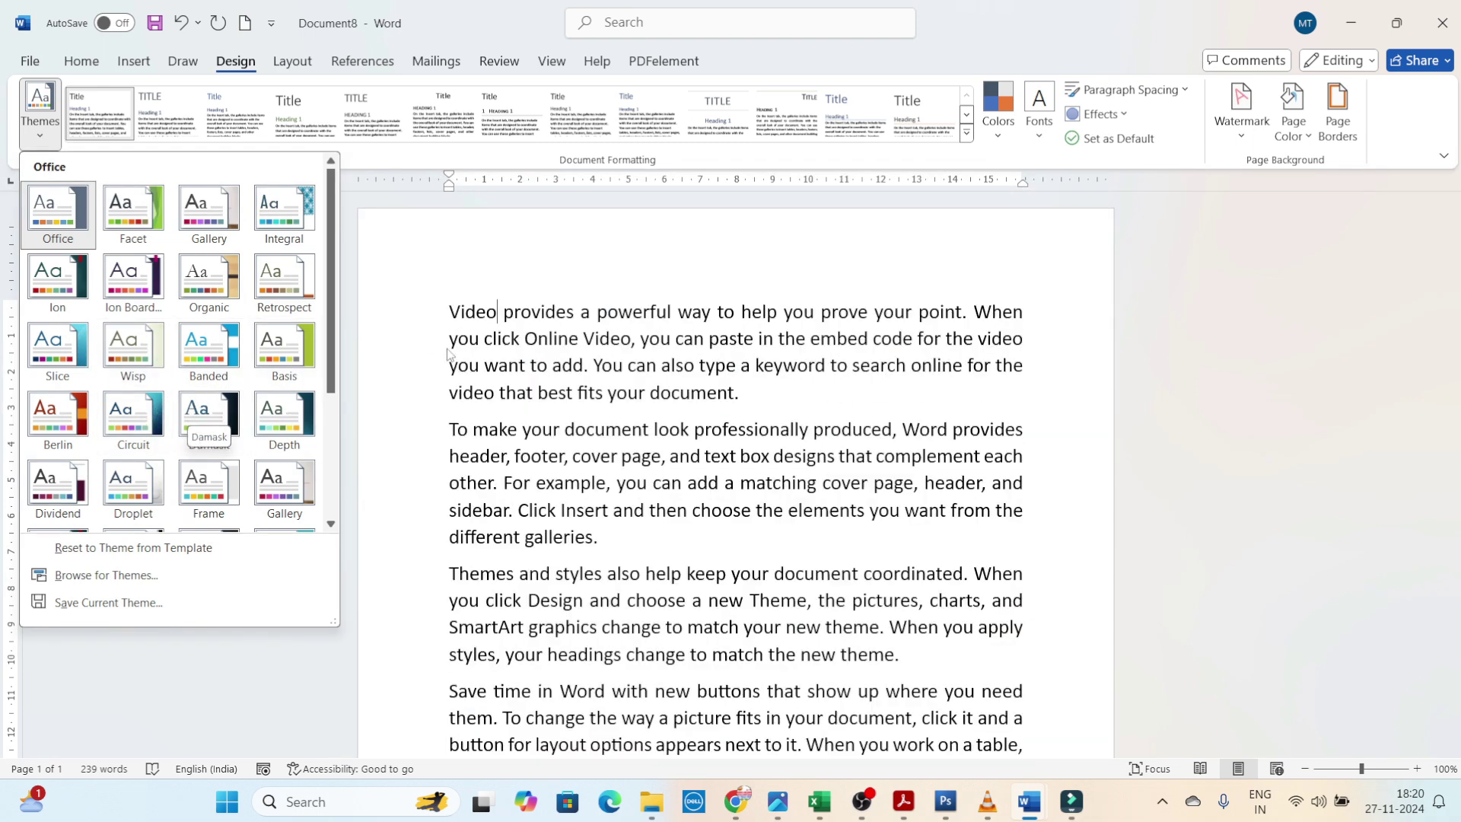
Browse the Style Set and Colors galleries without changes, then create a new blank document.
left_click(451, 274)
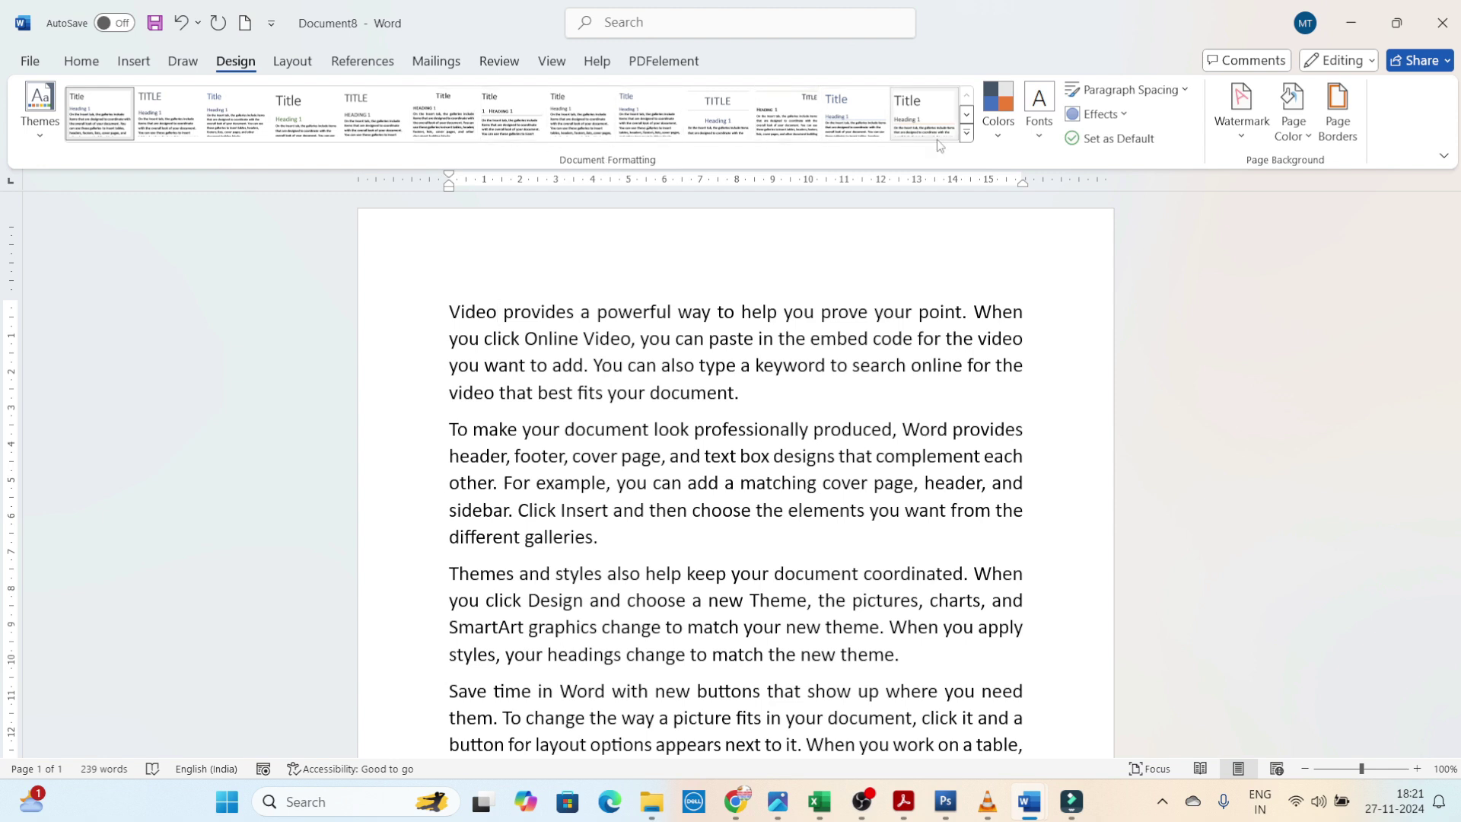
left_click(967, 134)
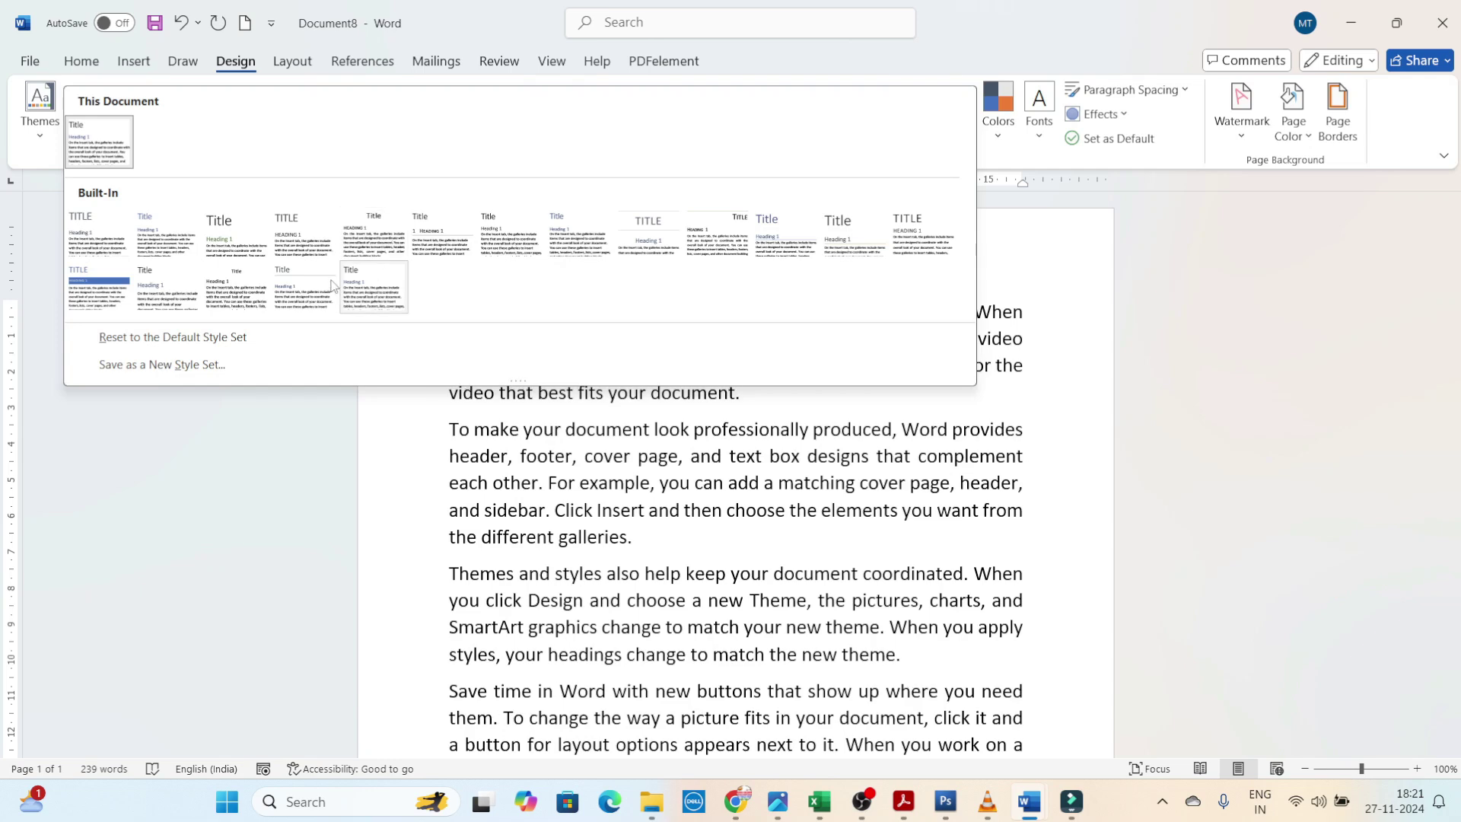
left_click(932, 220)
left_click(1002, 146)
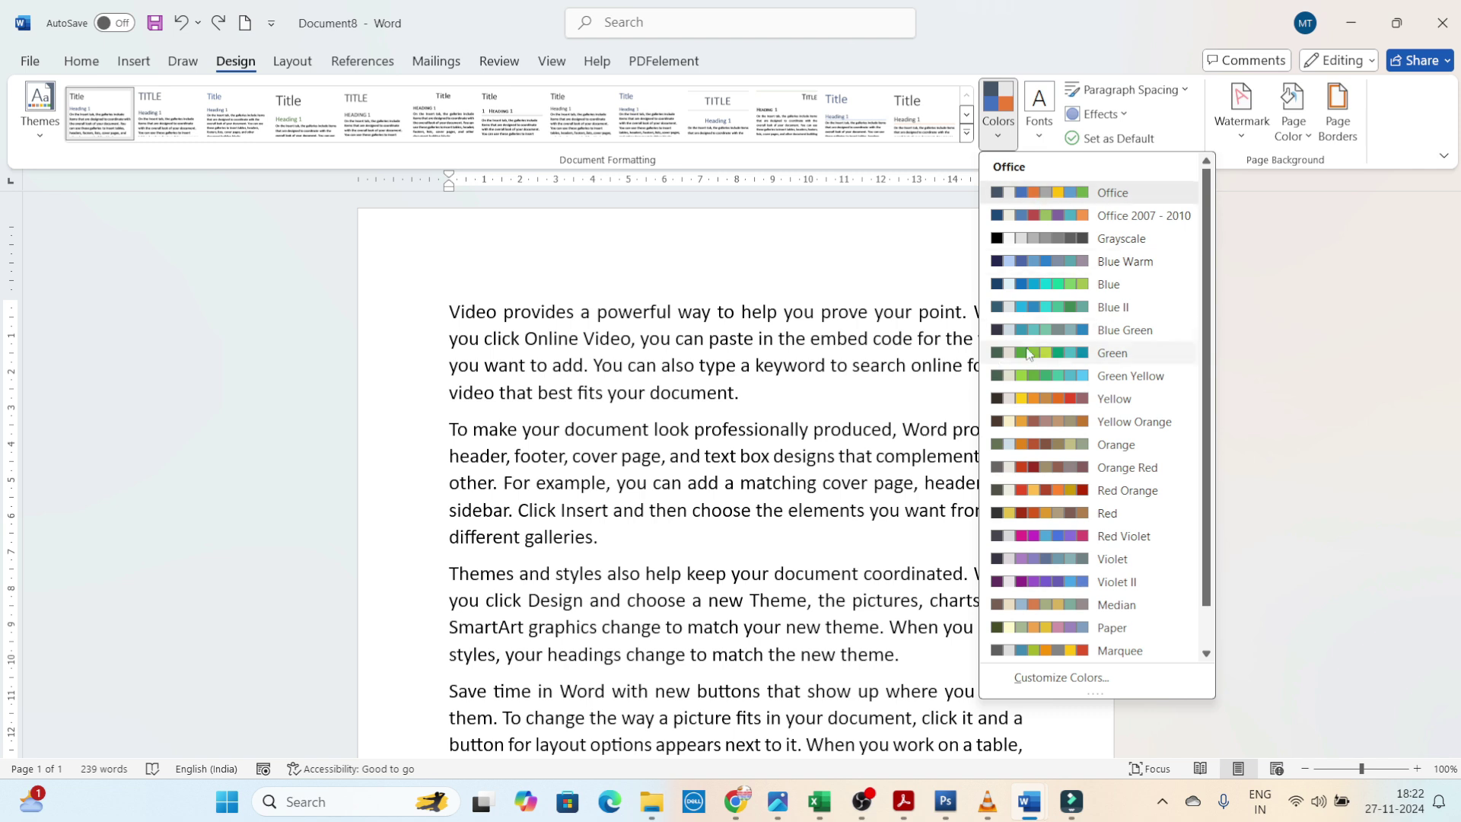
left_click(867, 408)
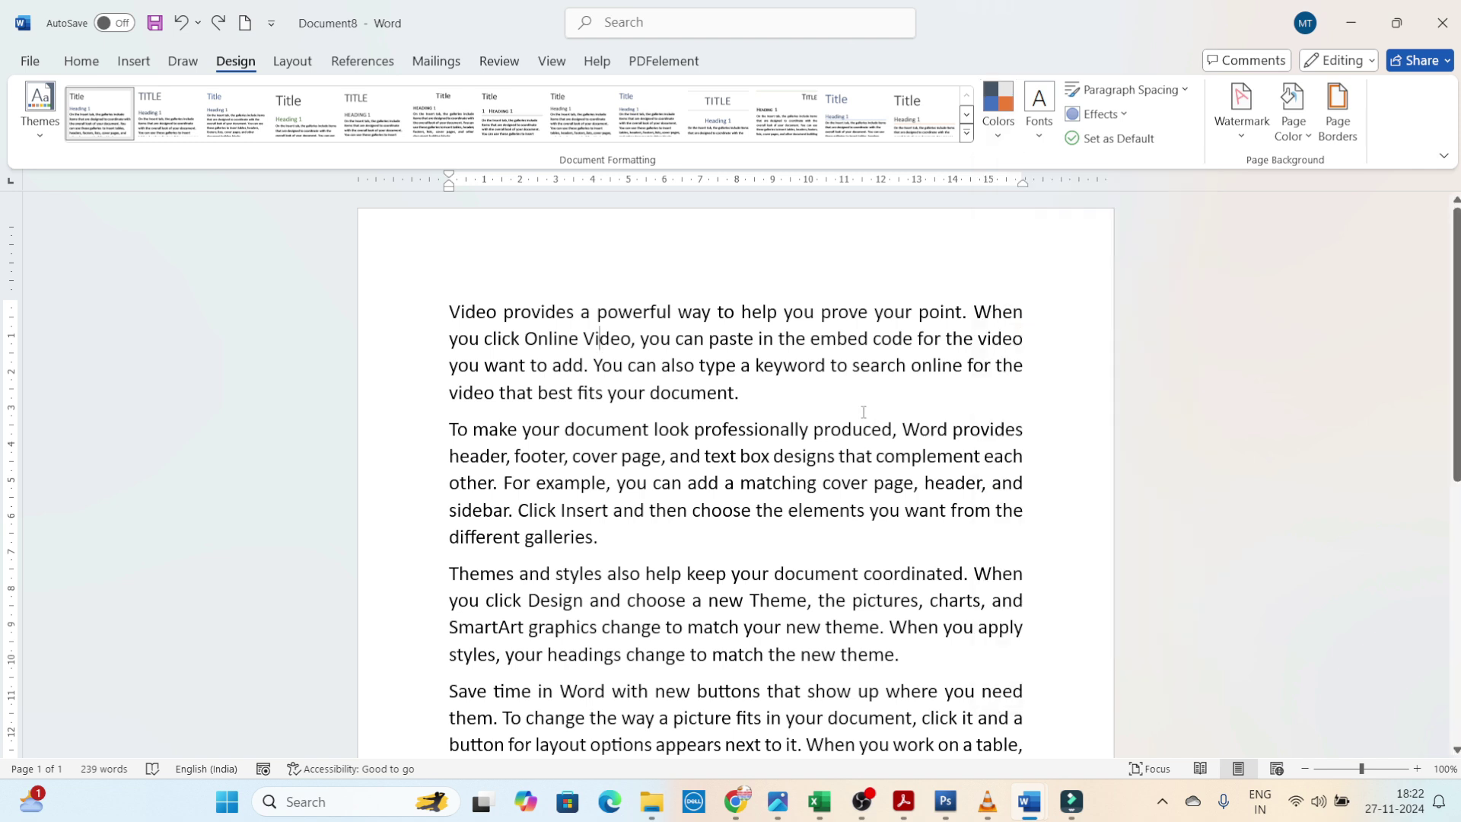
key("ctrl+n")
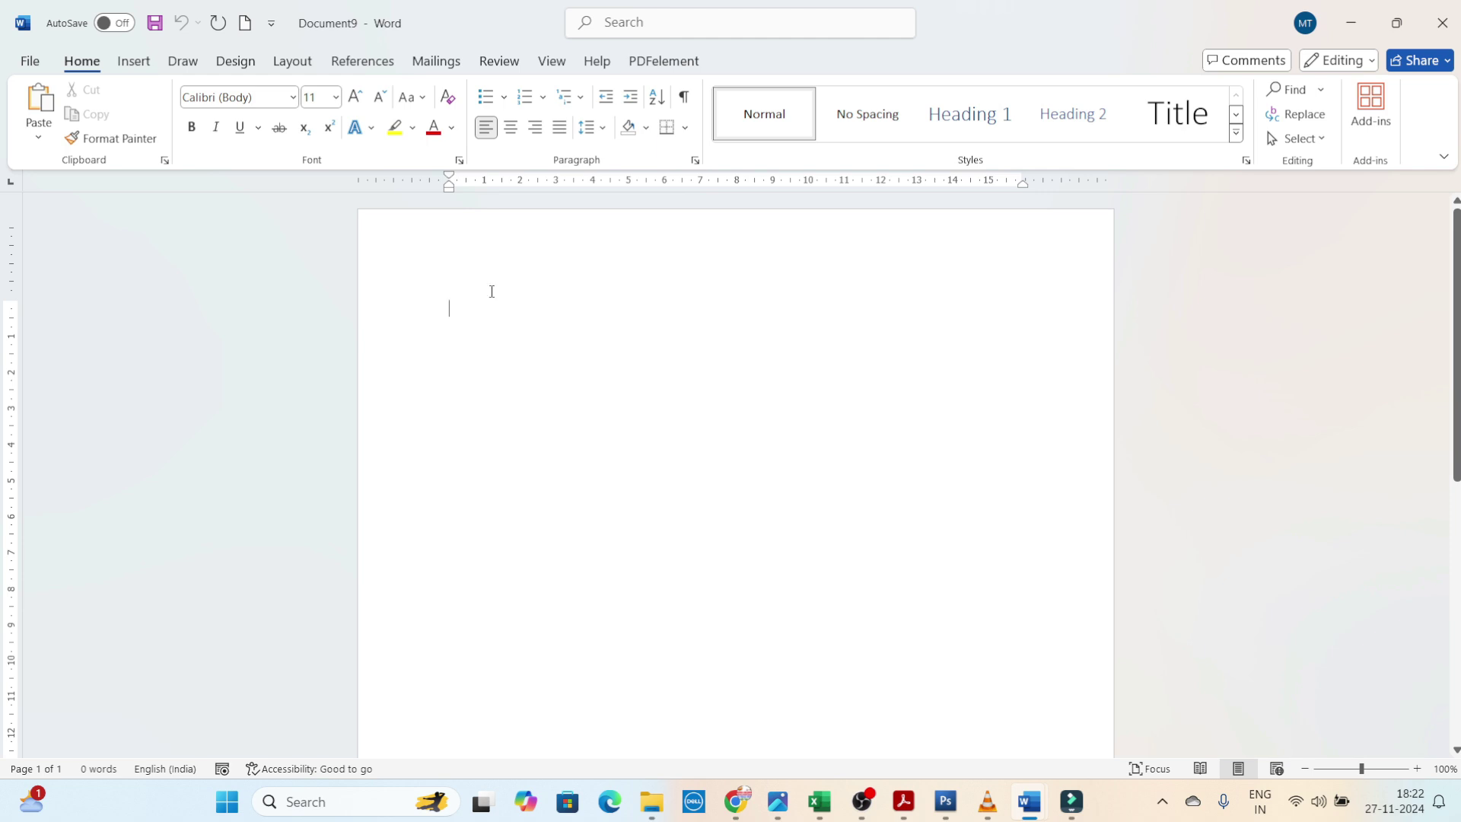
Insert the Ion (Dark) cover page into the new document.
left_click(133, 62)
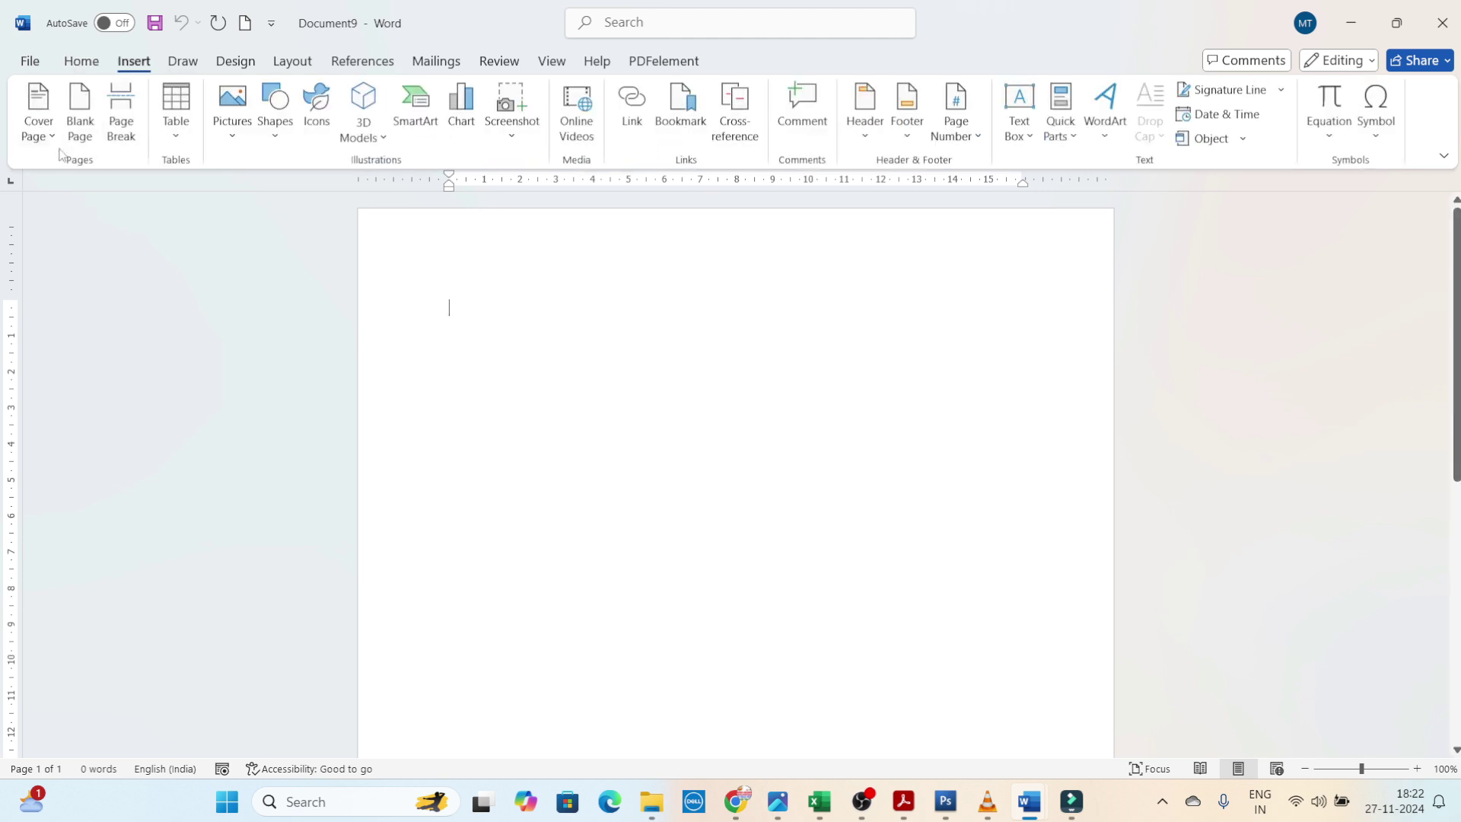
left_click(38, 122)
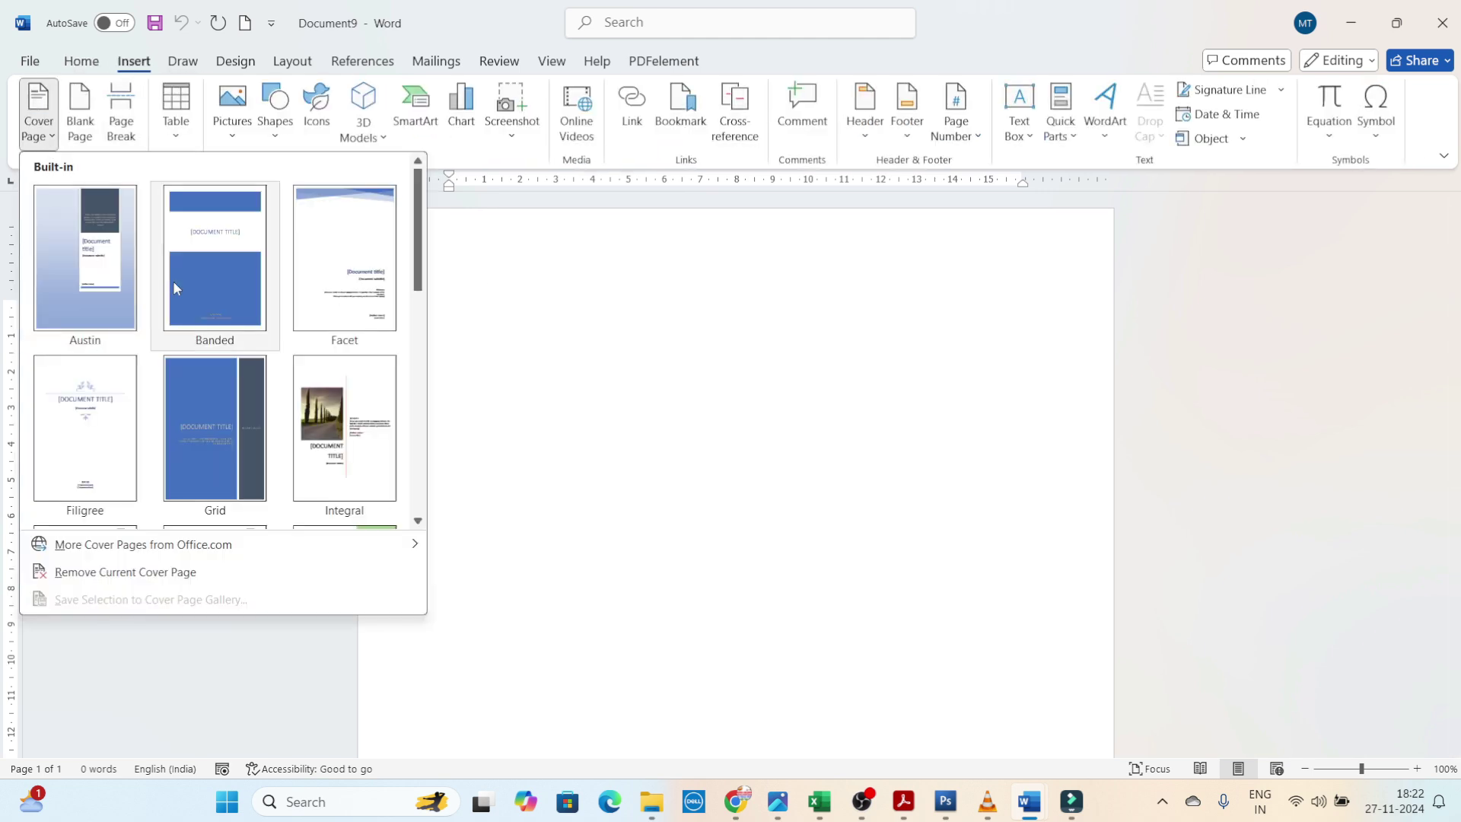
scroll(241, 355, "down", 3)
scroll(131, 409, "up", 2)
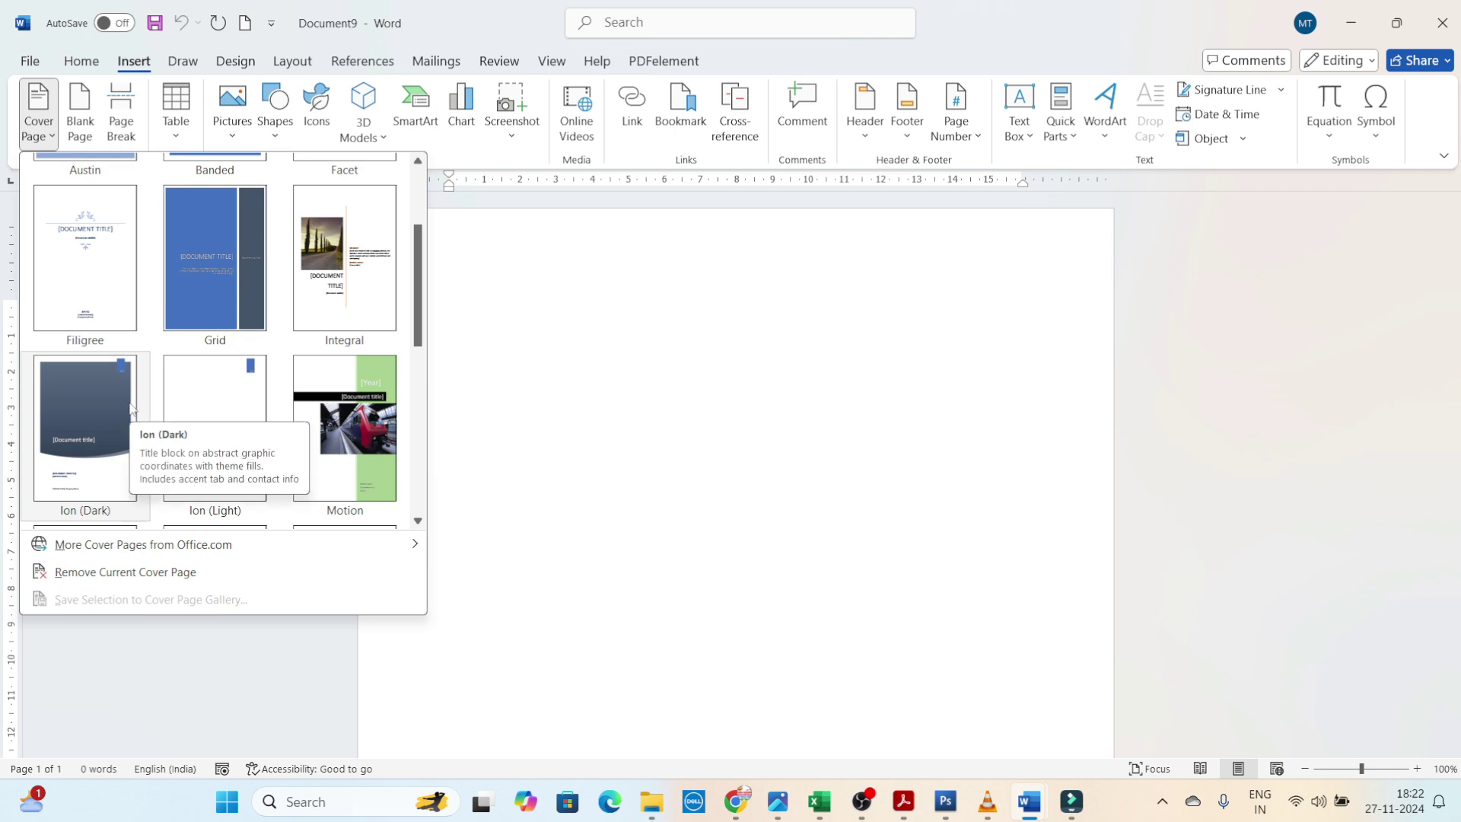
left_click(131, 408)
scroll(851, 356, "down", 2)
scroll(852, 355, "down", 4)
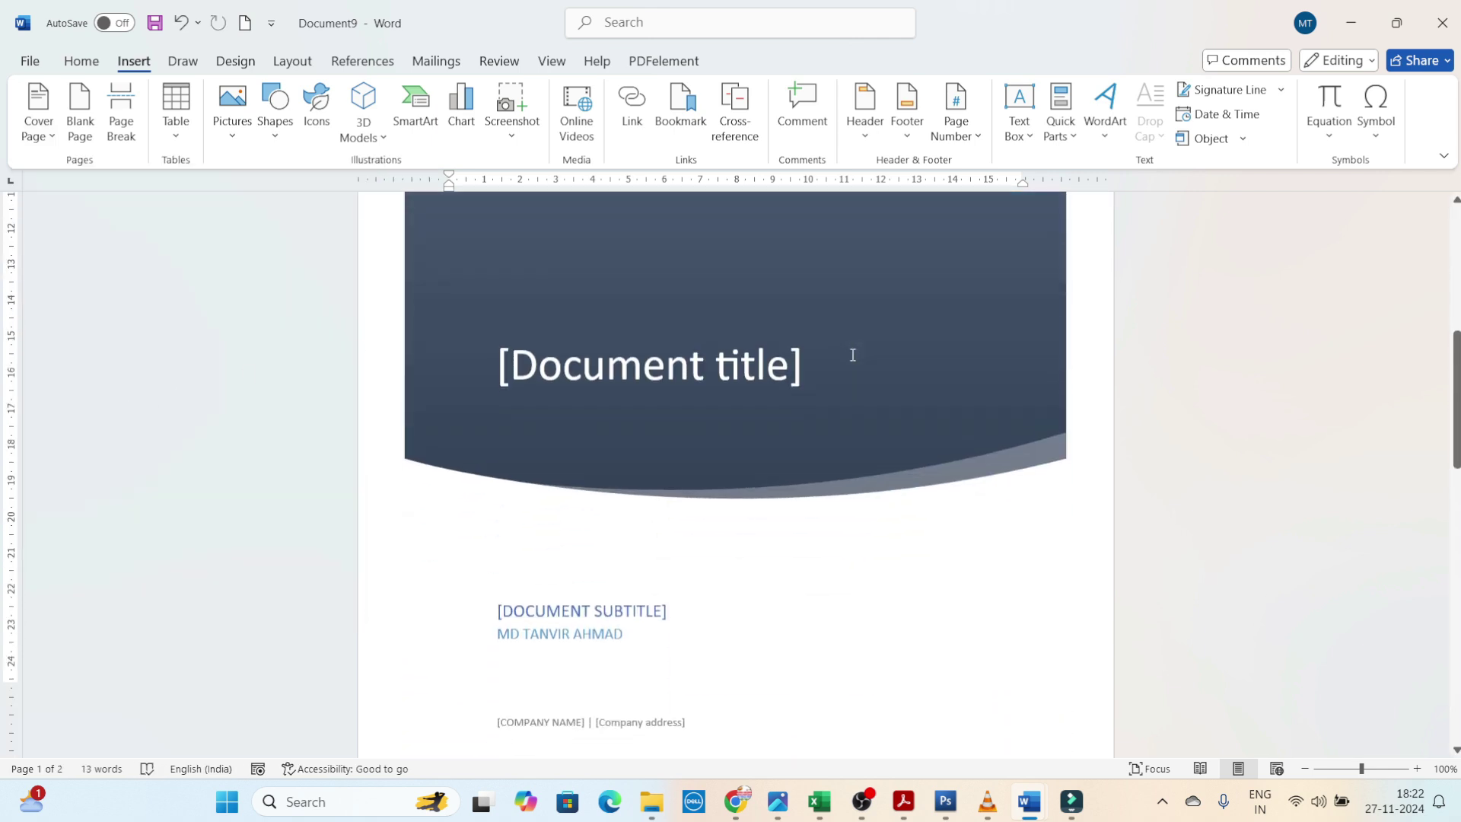
scroll(851, 354, "up", 6)
scroll(620, 294, "up", 2)
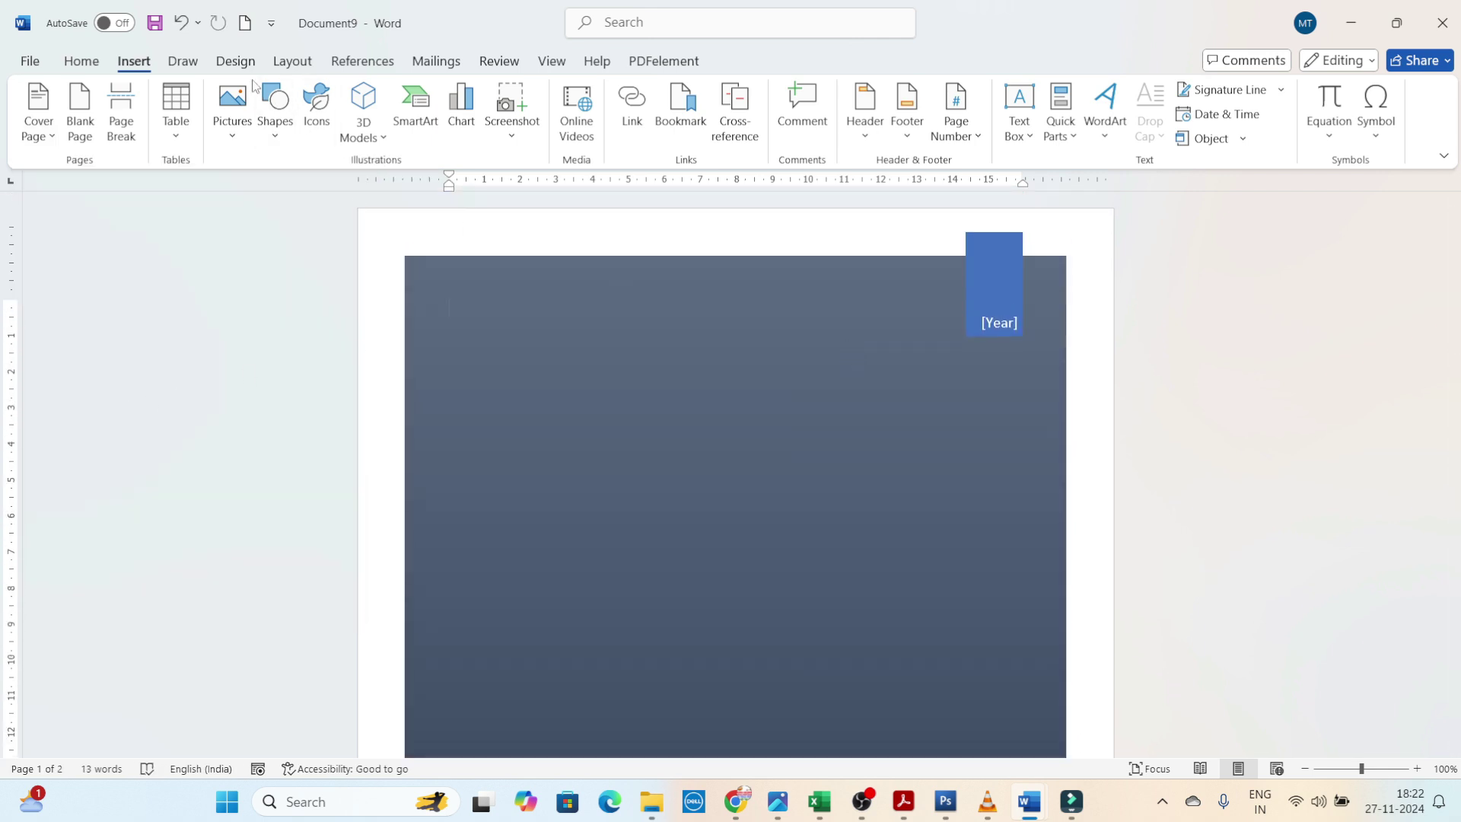
Pick a bluer theme colour palette, check theme fonts, and switch back to Document8.
left_click(235, 61)
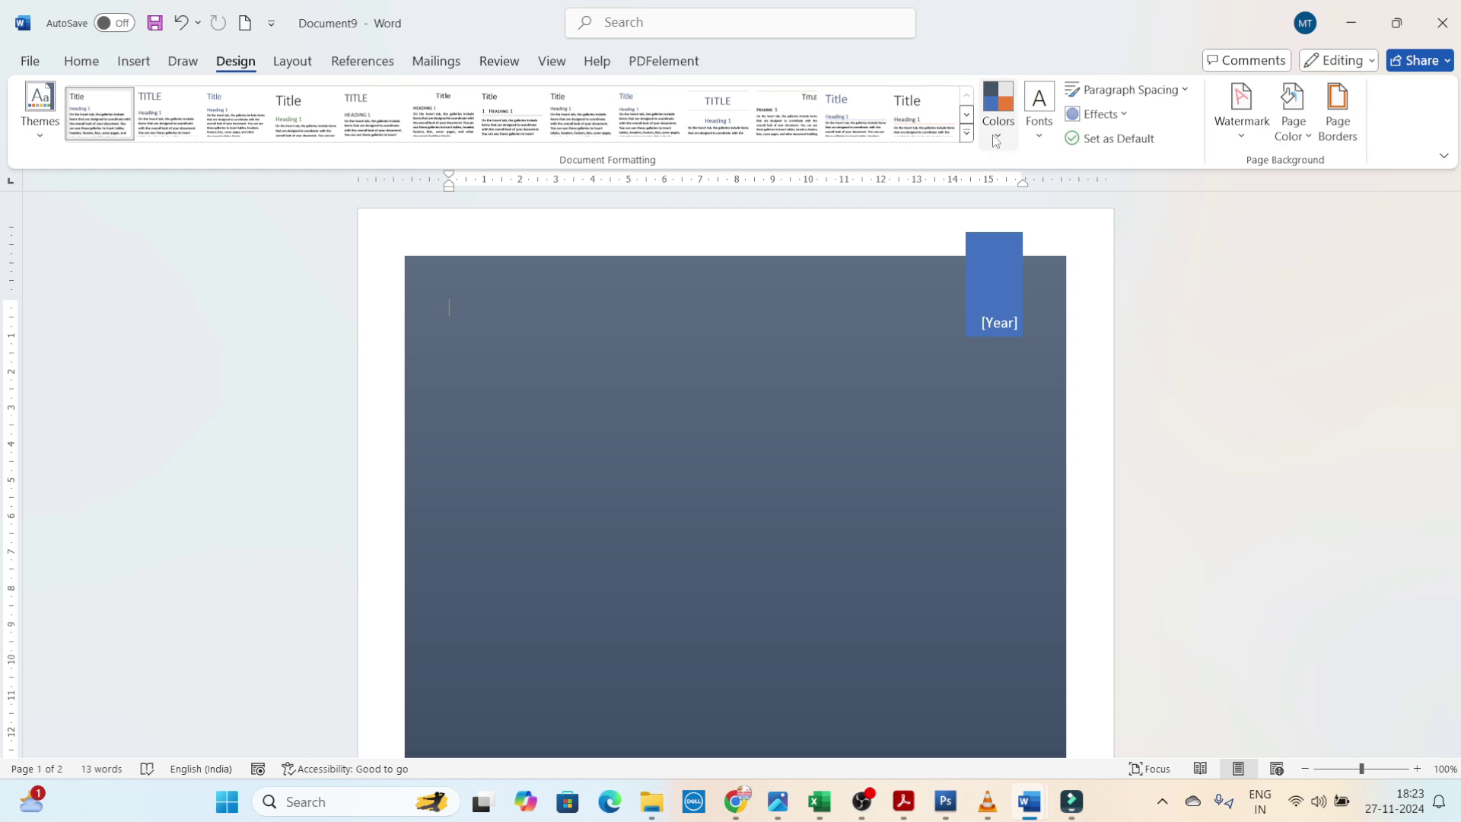
left_click(996, 139)
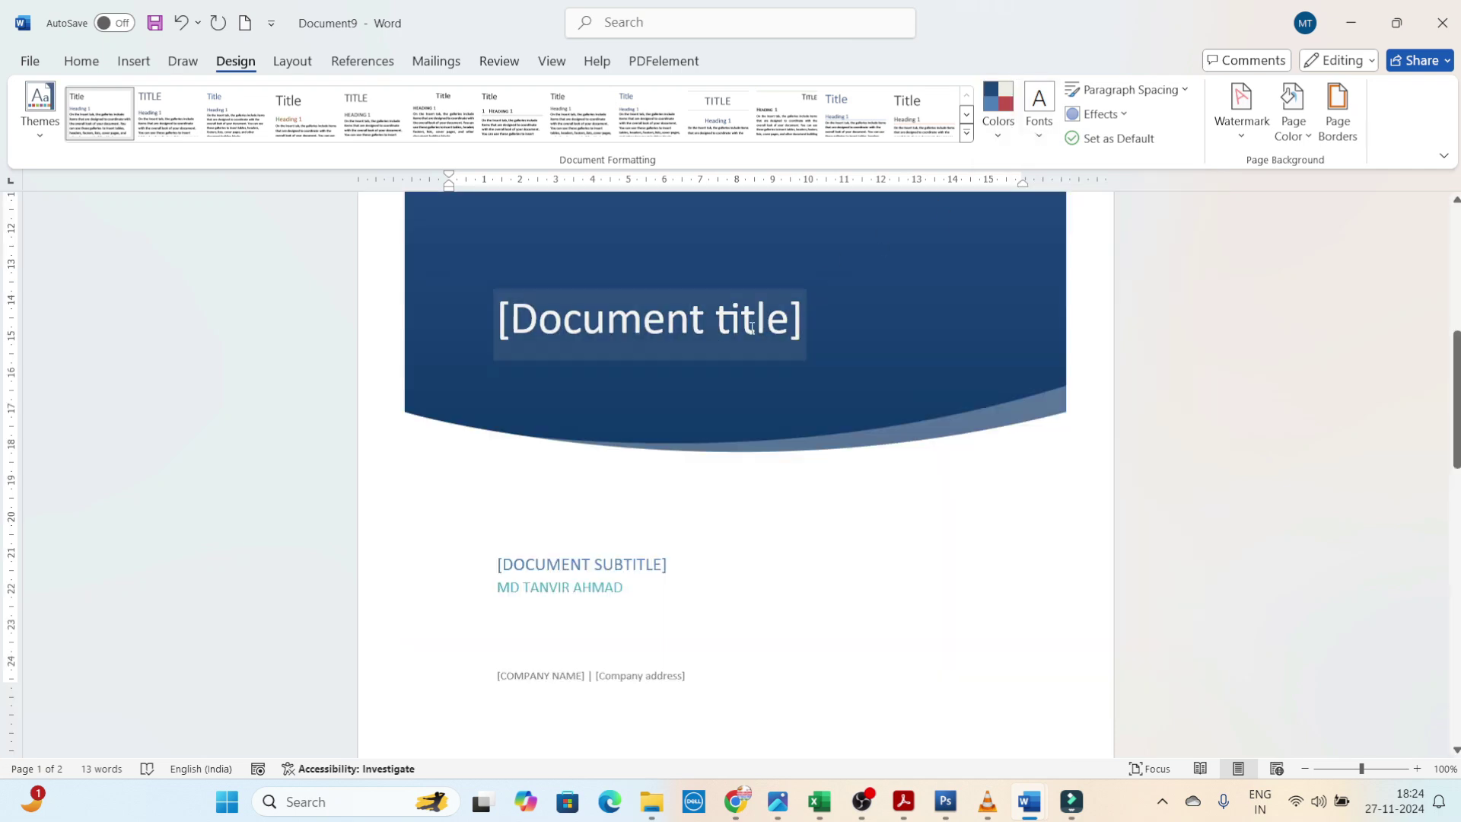
left_click(662, 327)
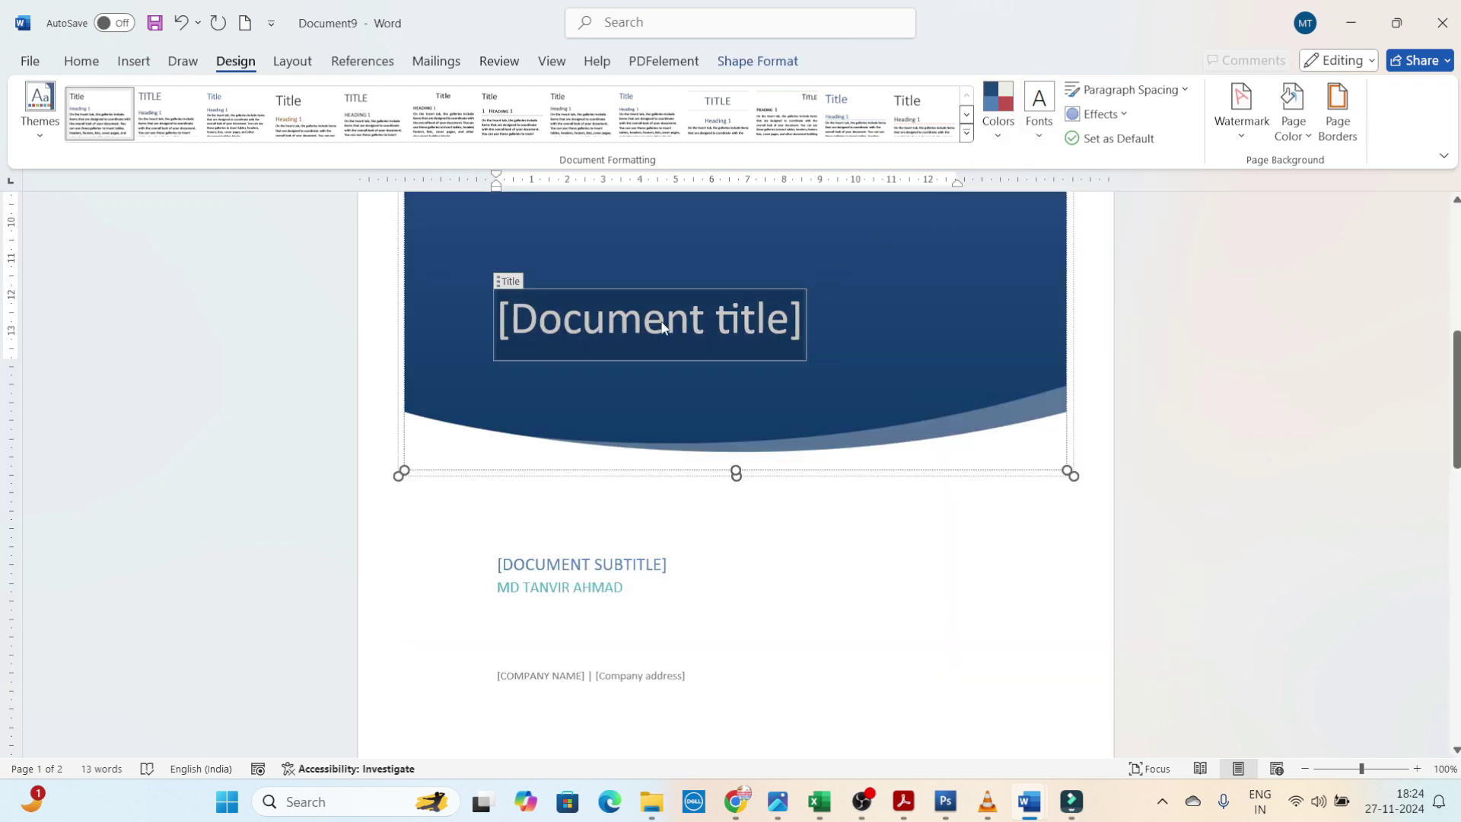
left_click(1039, 129)
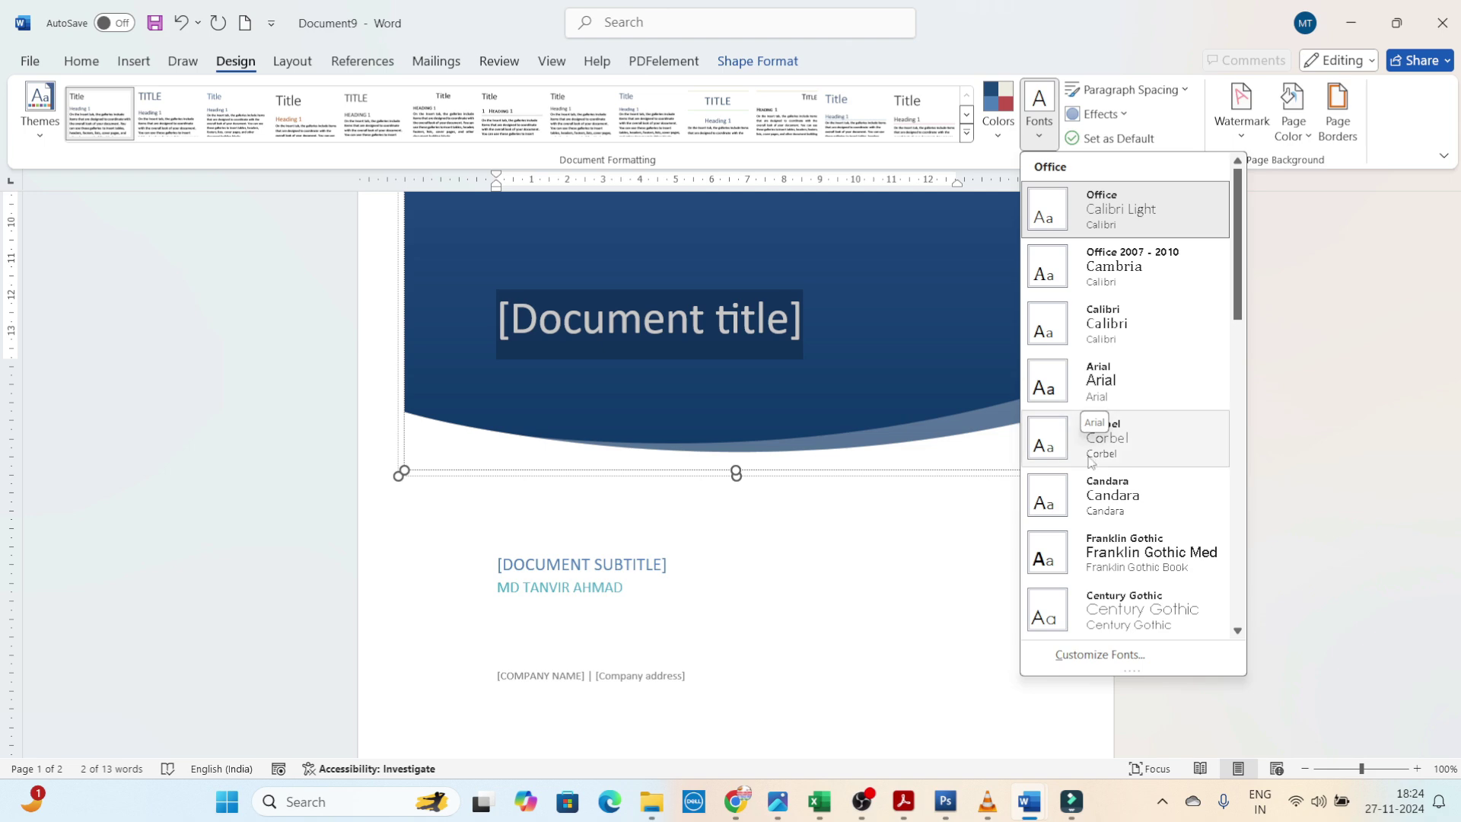
key("alt+Tab")
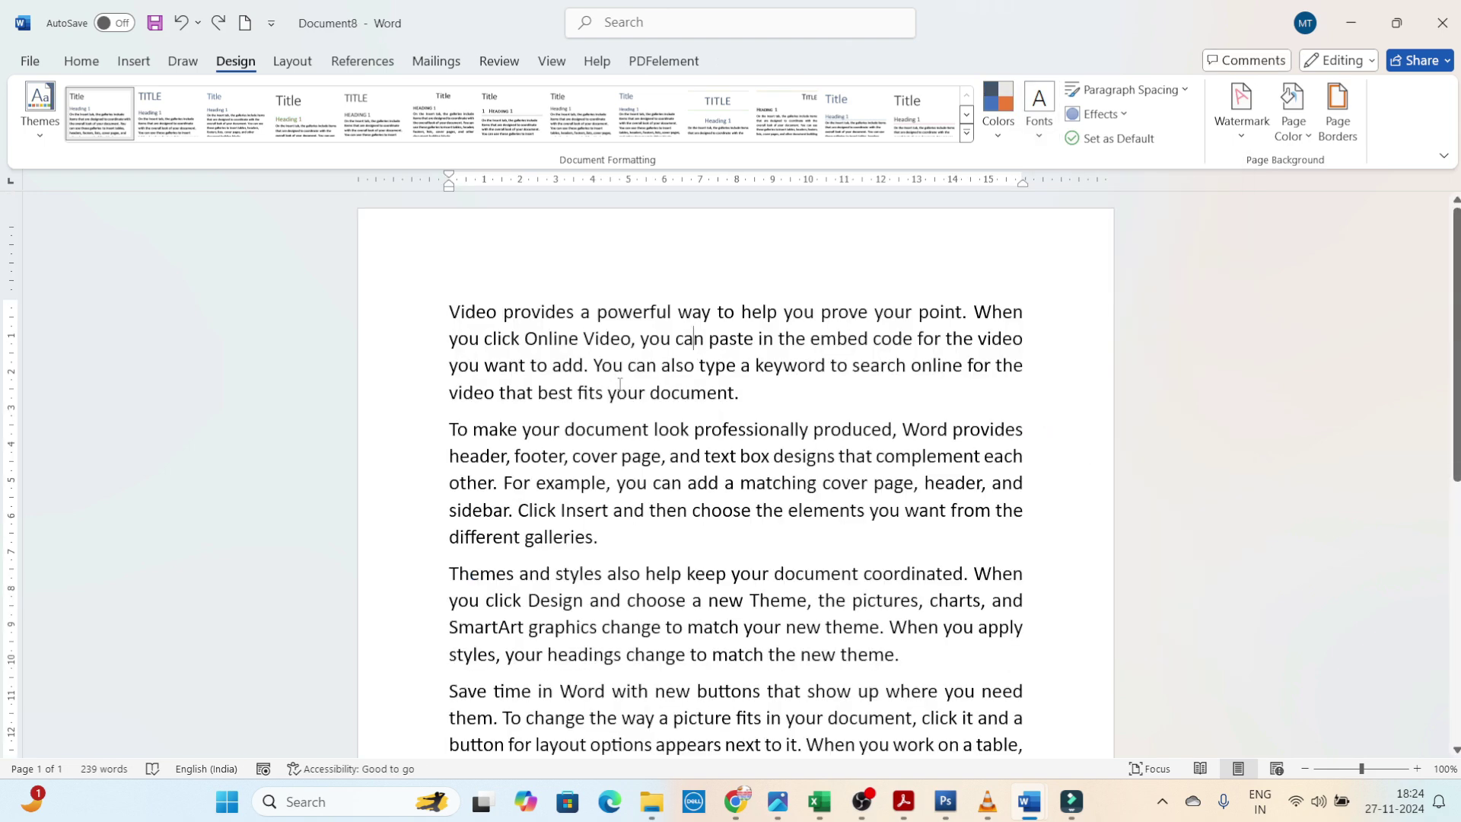
Close the theme fonts list and check the Home font list without changing the font.
left_click(1037, 129)
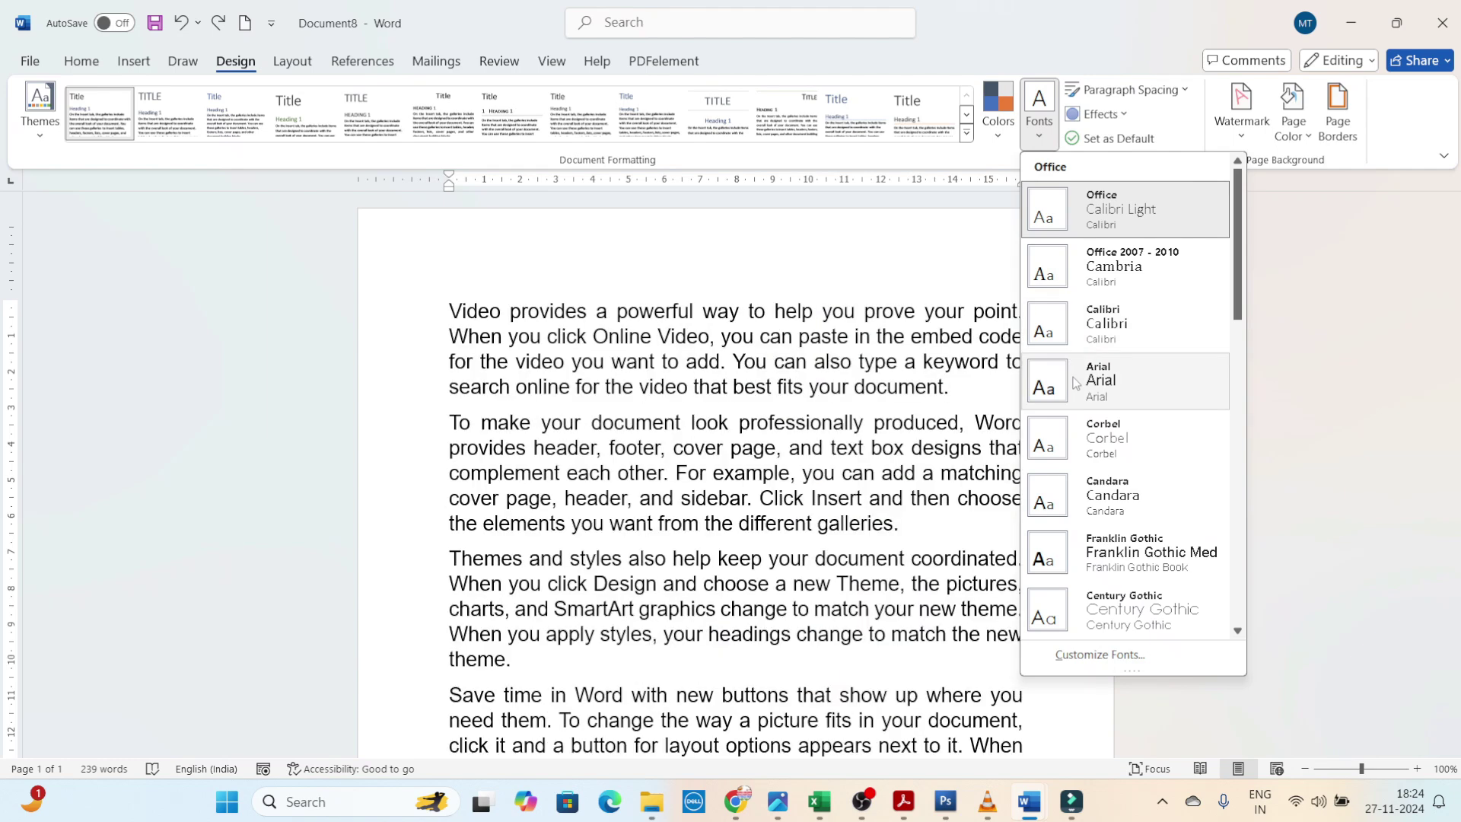
left_click(1069, 487)
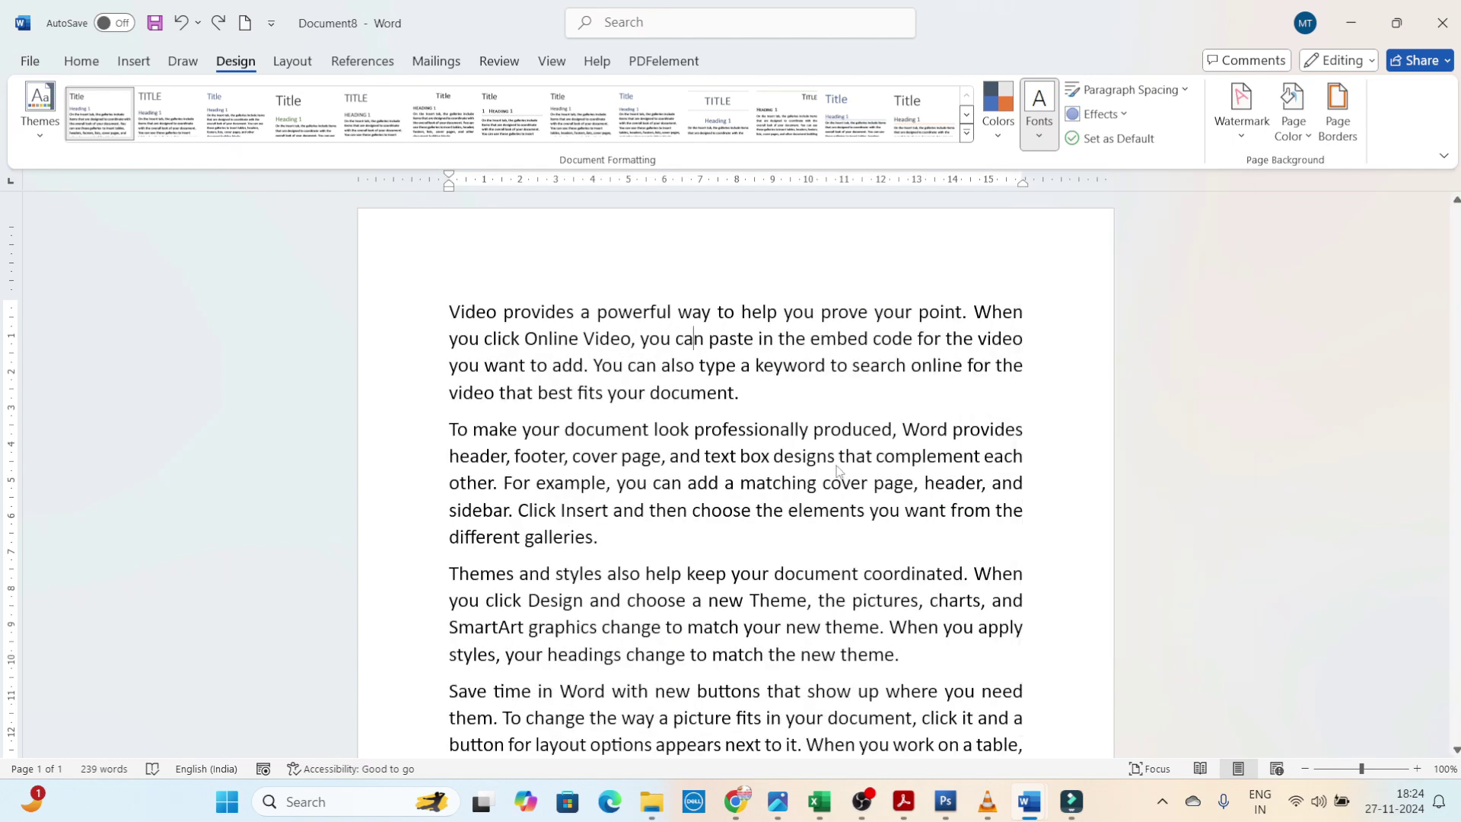
left_click(82, 61)
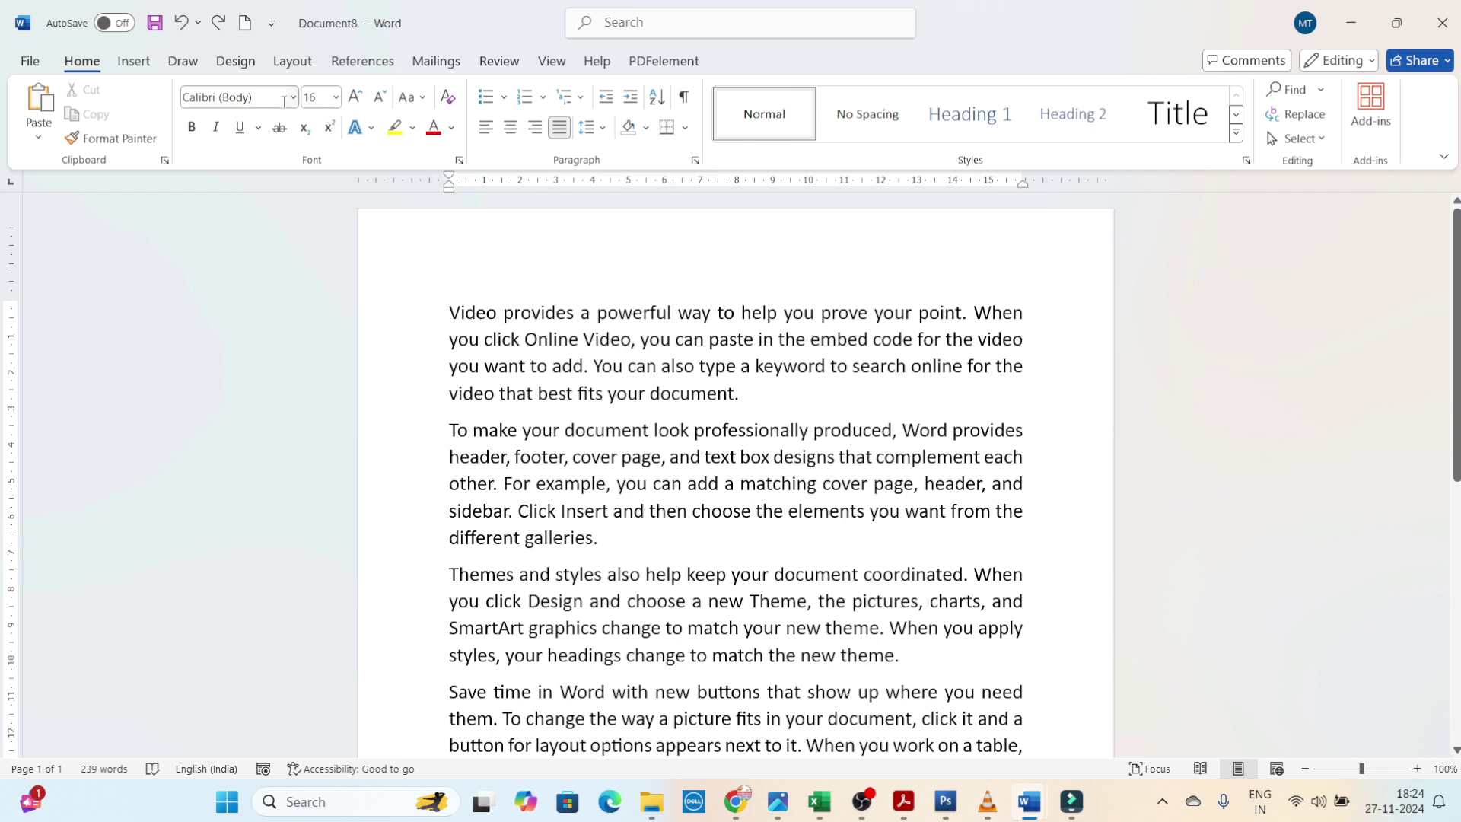
left_click(291, 102)
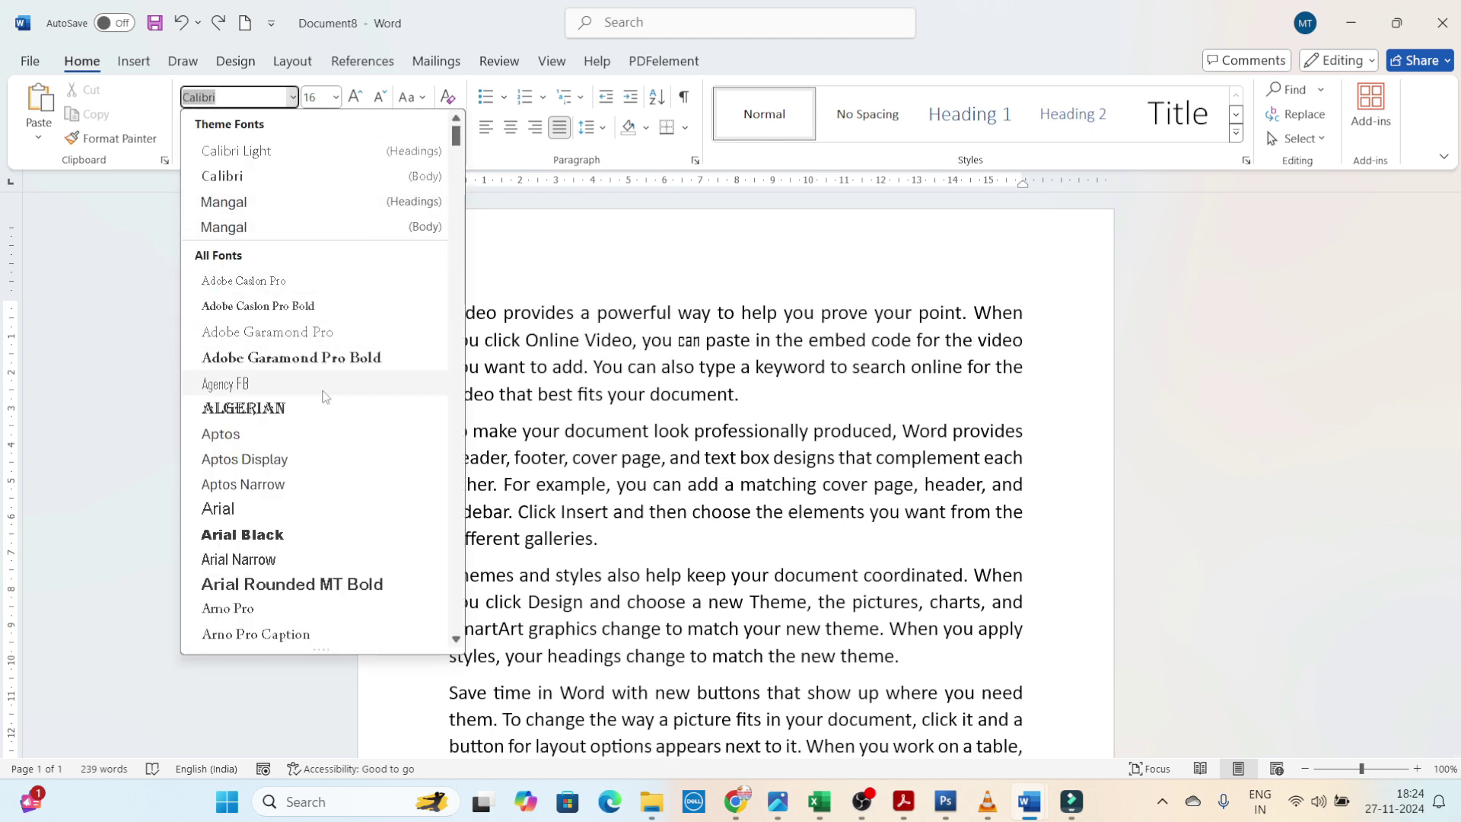
left_click(730, 354)
Preview the Design tab's Paragraph Spacing presets without applying one.
key("alt+g")
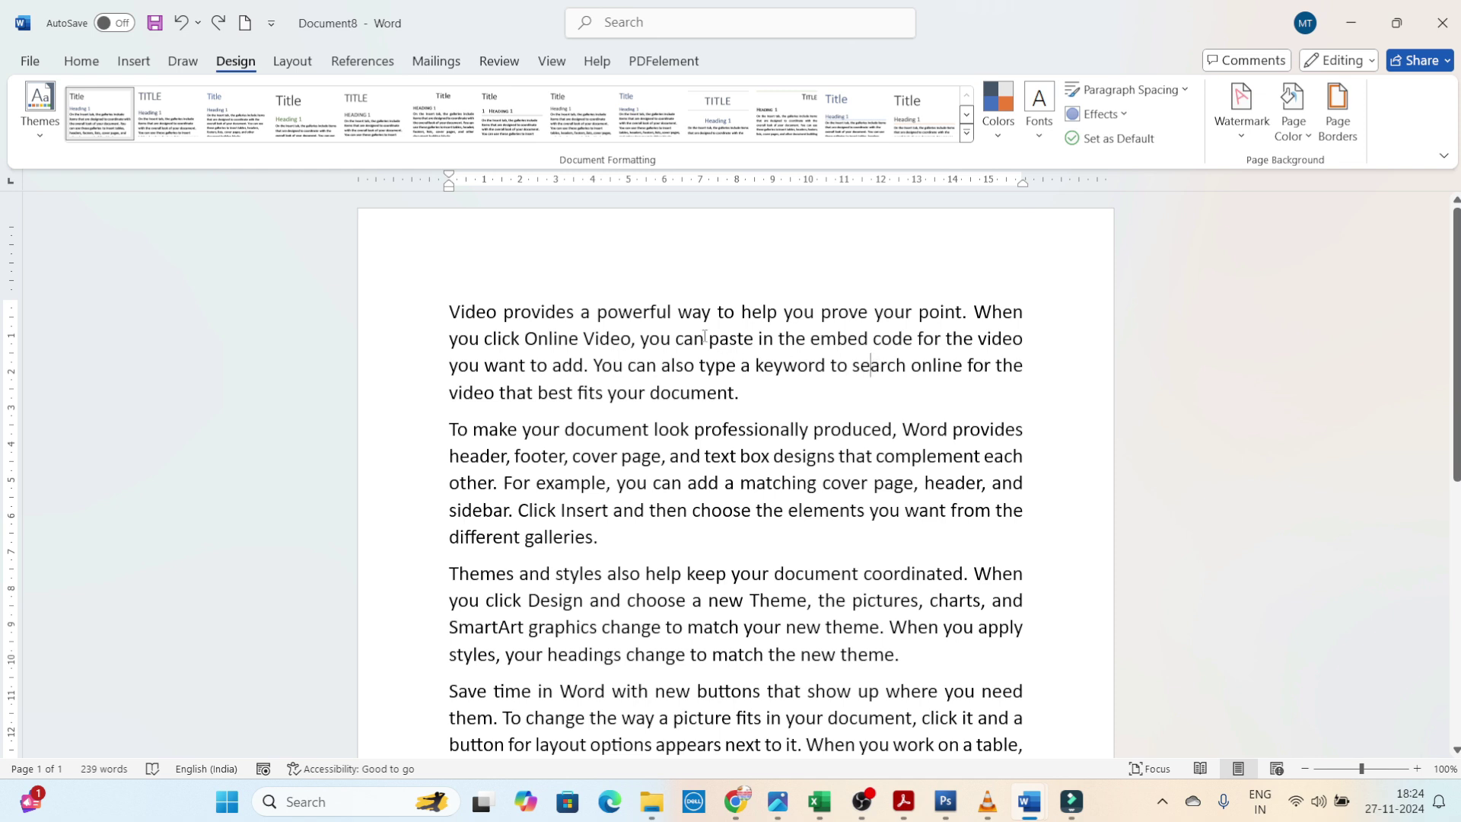
left_click(1178, 91)
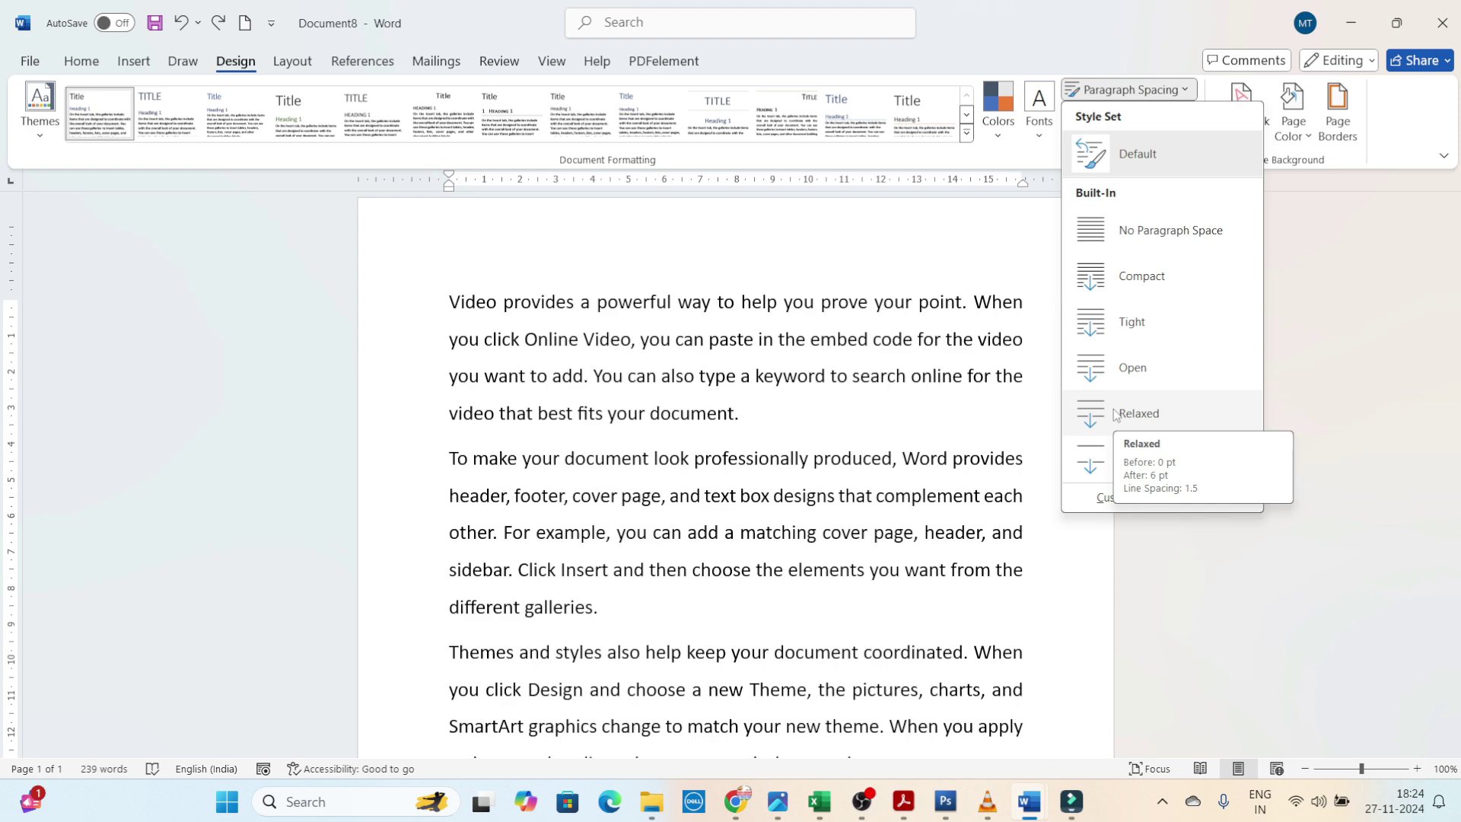
left_click(1129, 90)
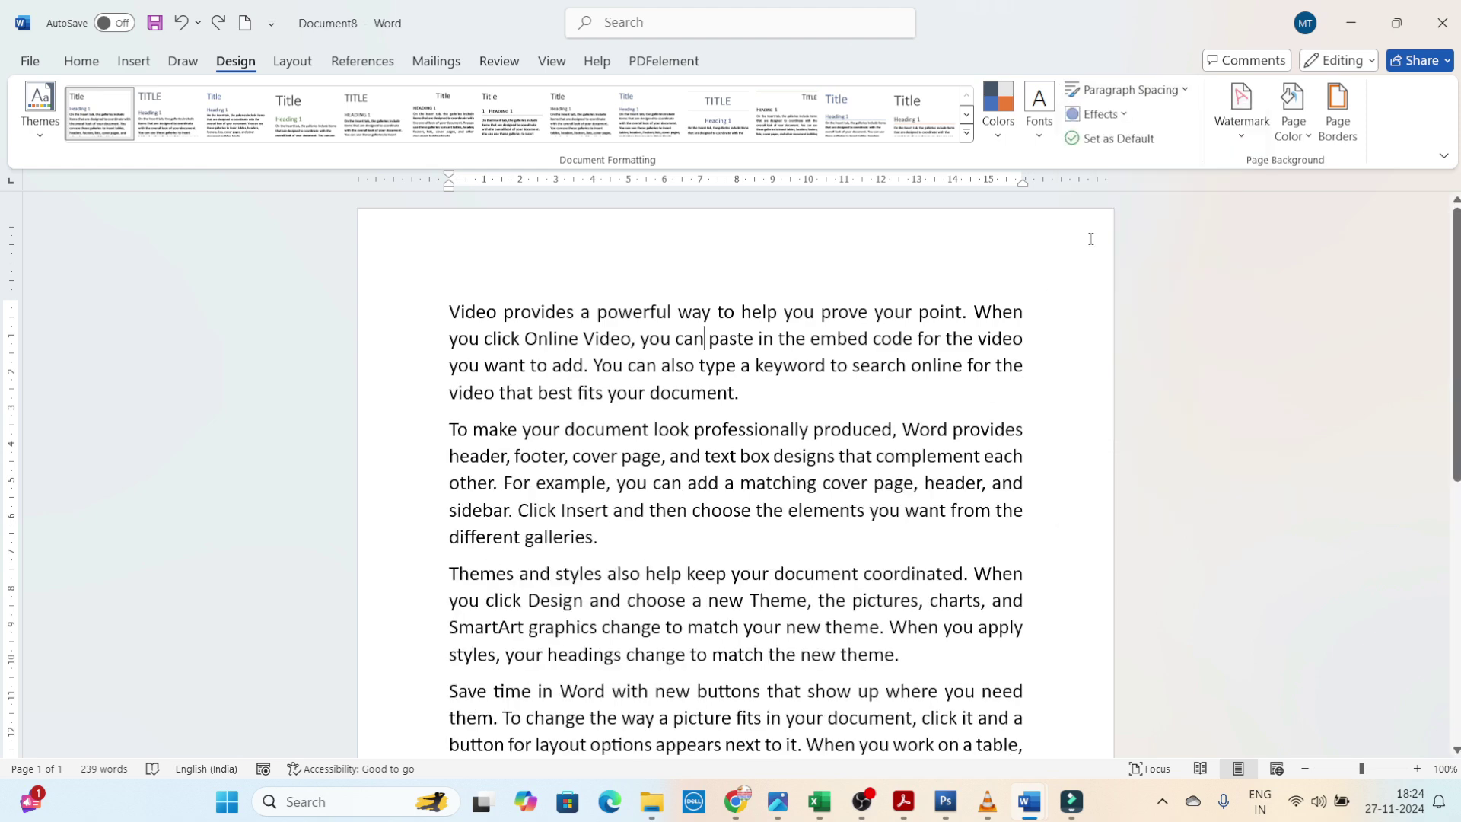
left_click(1126, 118)
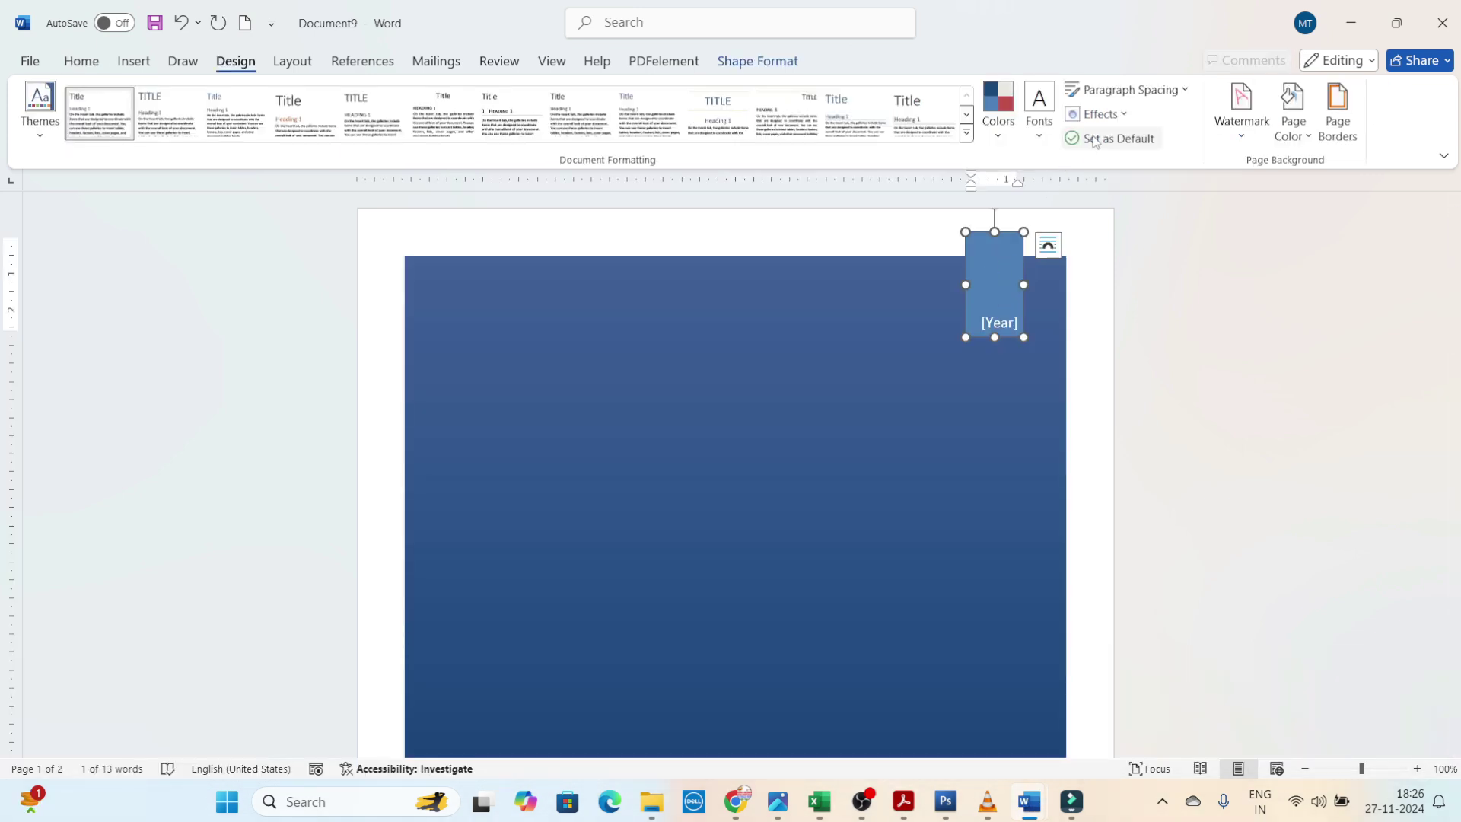
left_click(1119, 116)
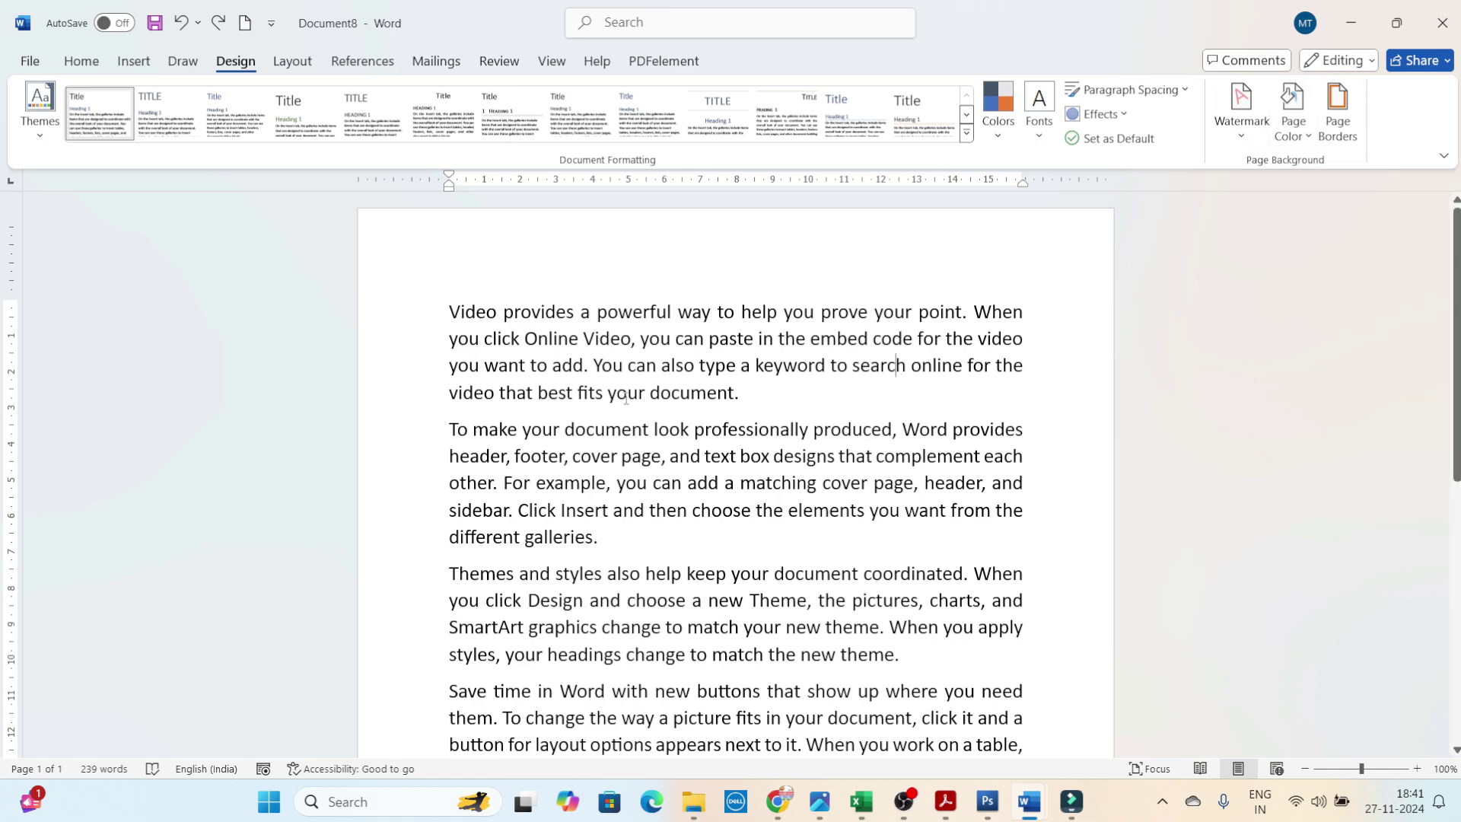
Open the Watermark gallery showing the CONFIDENTIAL and DO NOT COPY presets.
scroll(628, 381, "down", 3)
scroll(628, 377, "up", 3)
left_click(1238, 142)
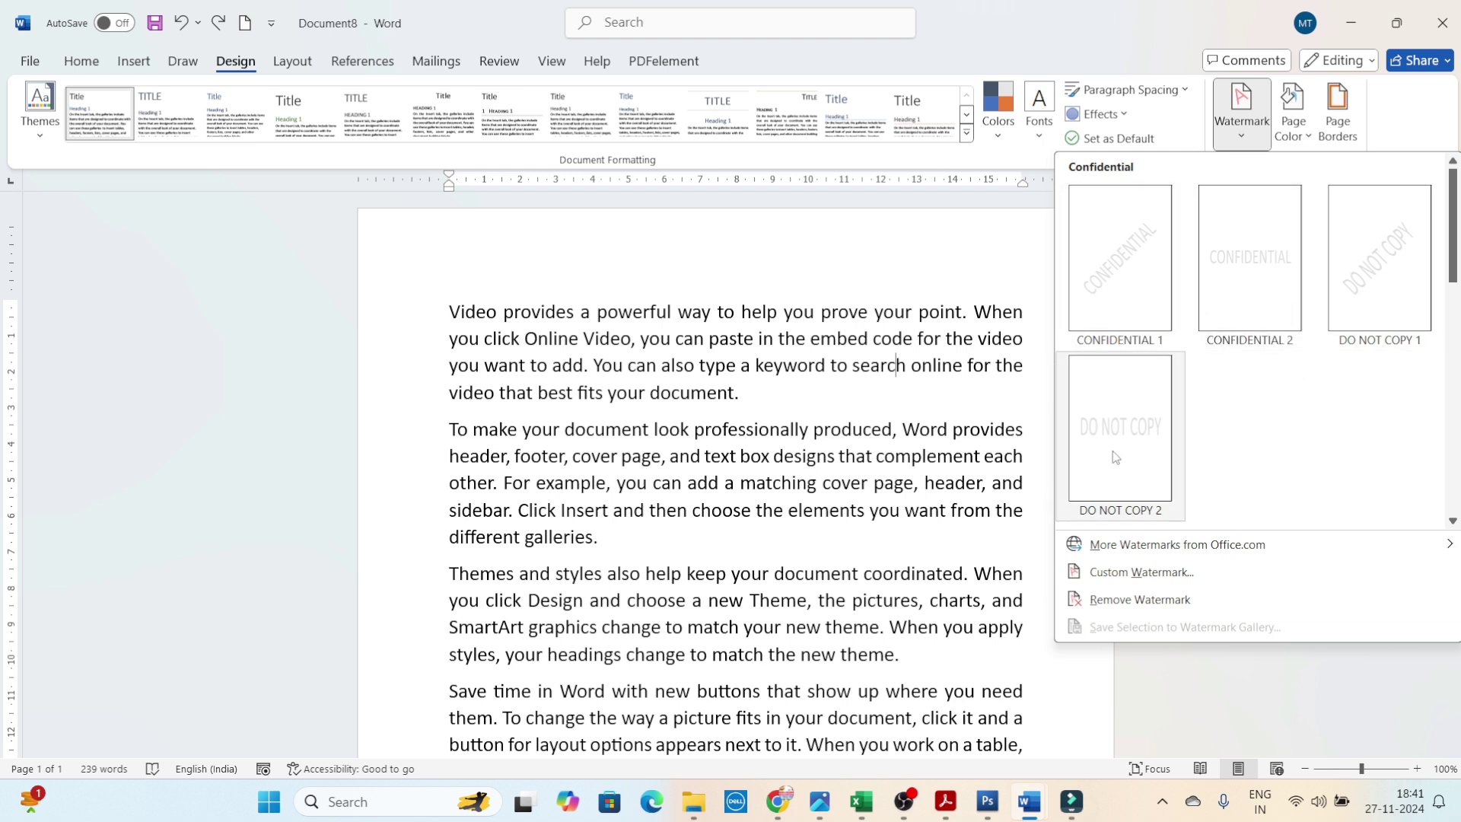
In Custom Watermark, choose Text watermark and delete the default ASAP text.
left_click(1121, 579)
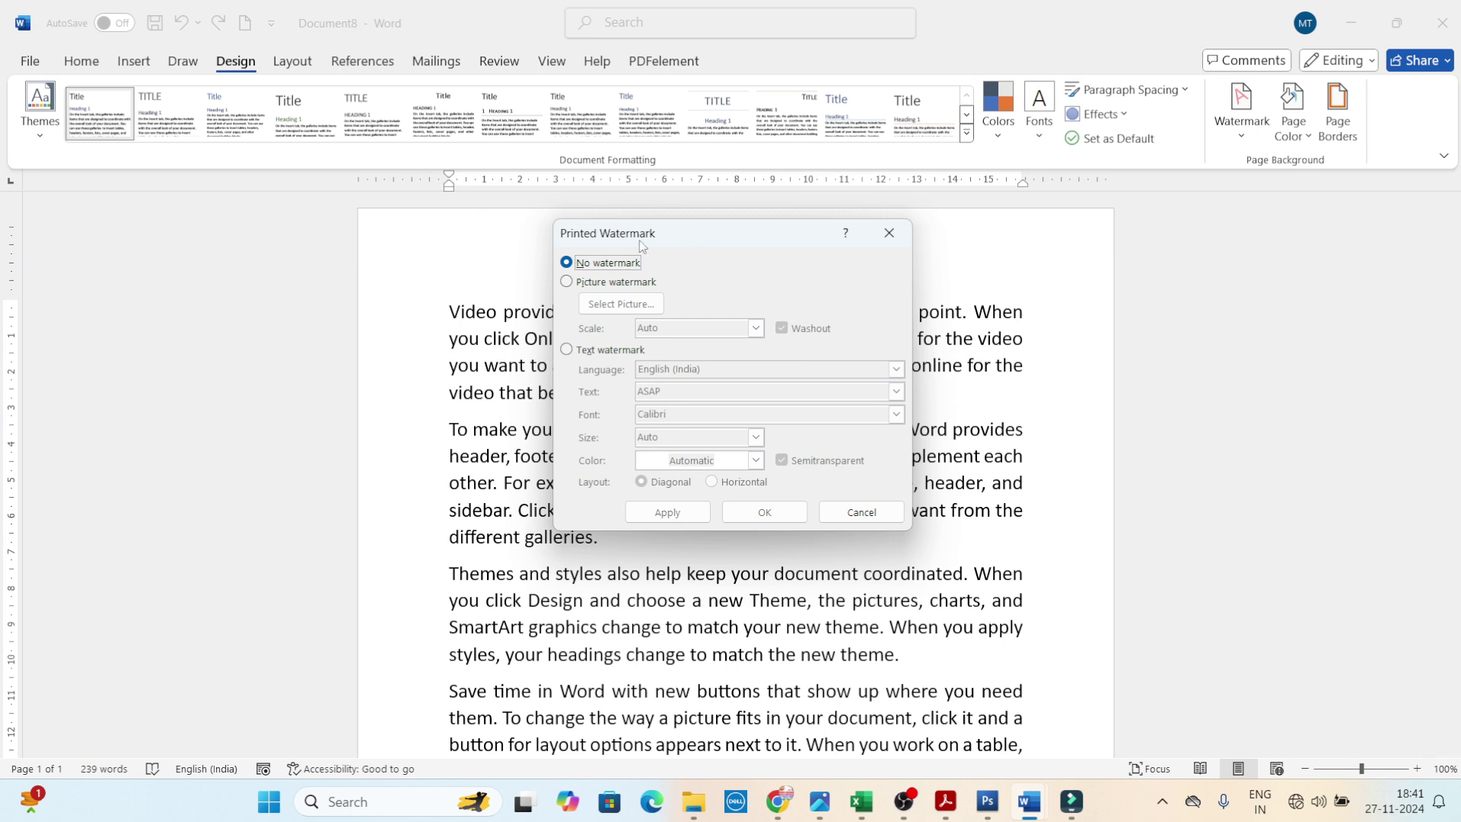
left_click_drag(642, 242, 628, 240)
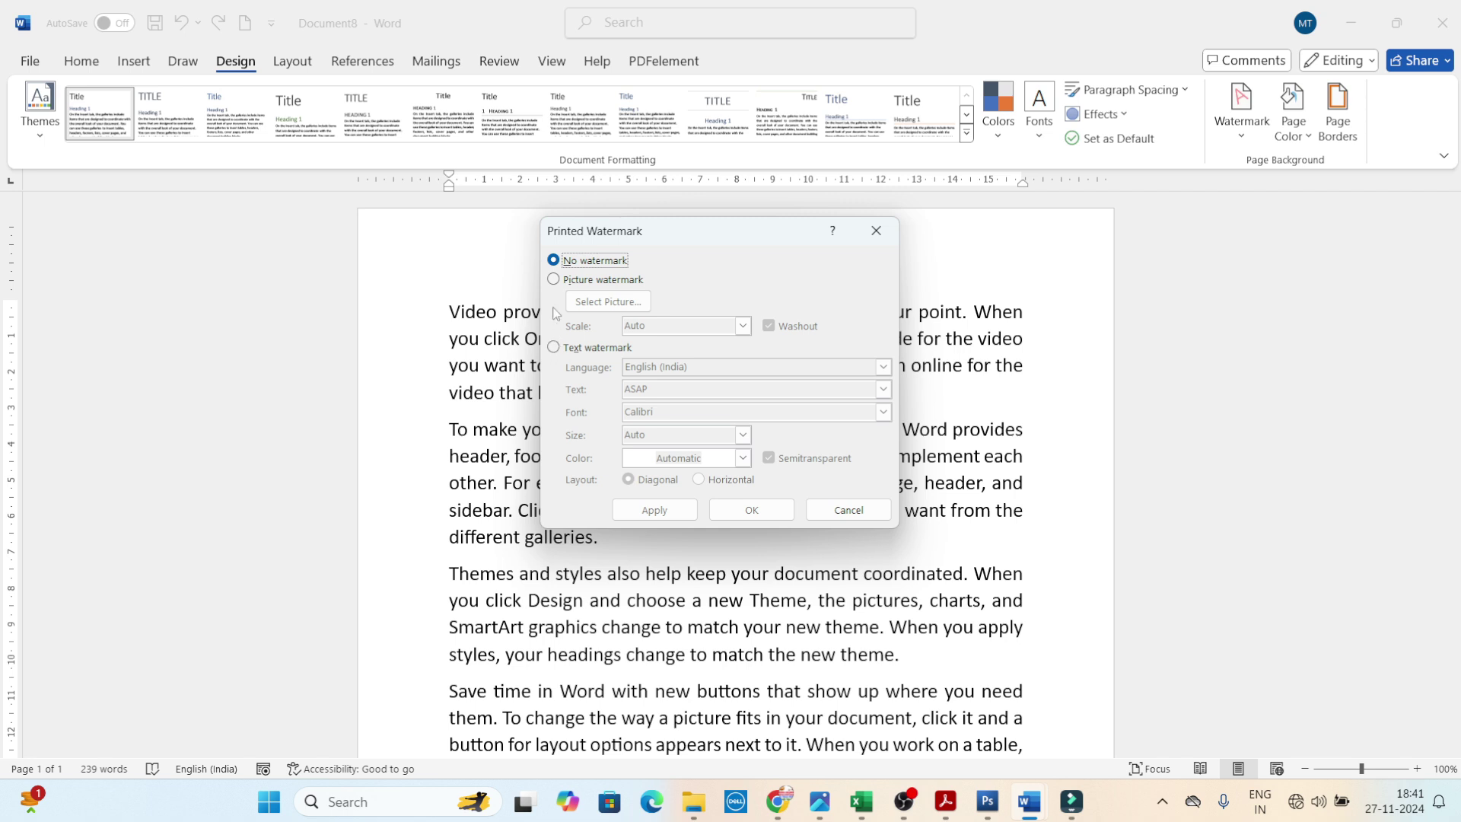
left_click(579, 352)
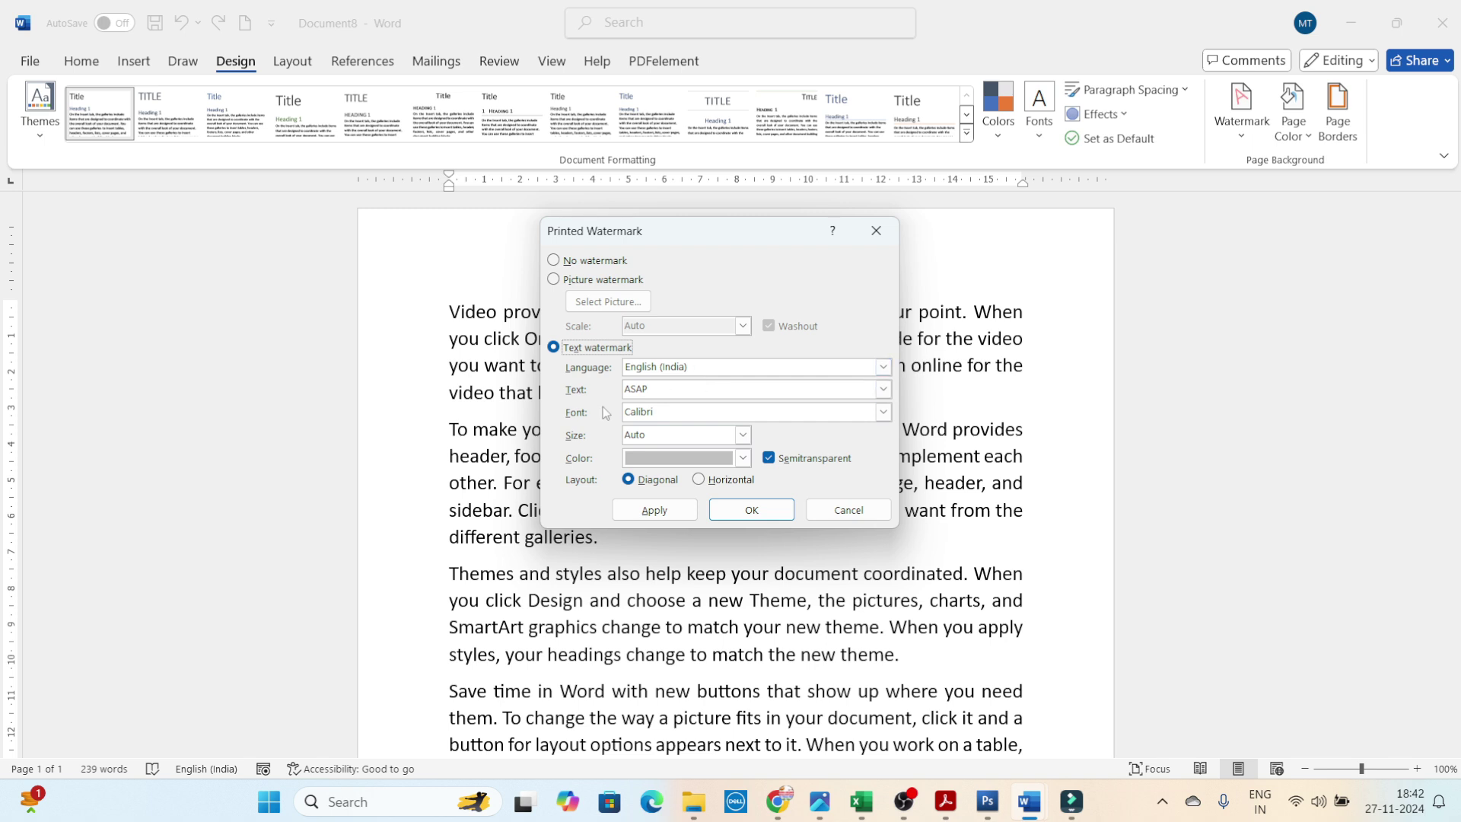
left_click(684, 389)
key("BackSpace")
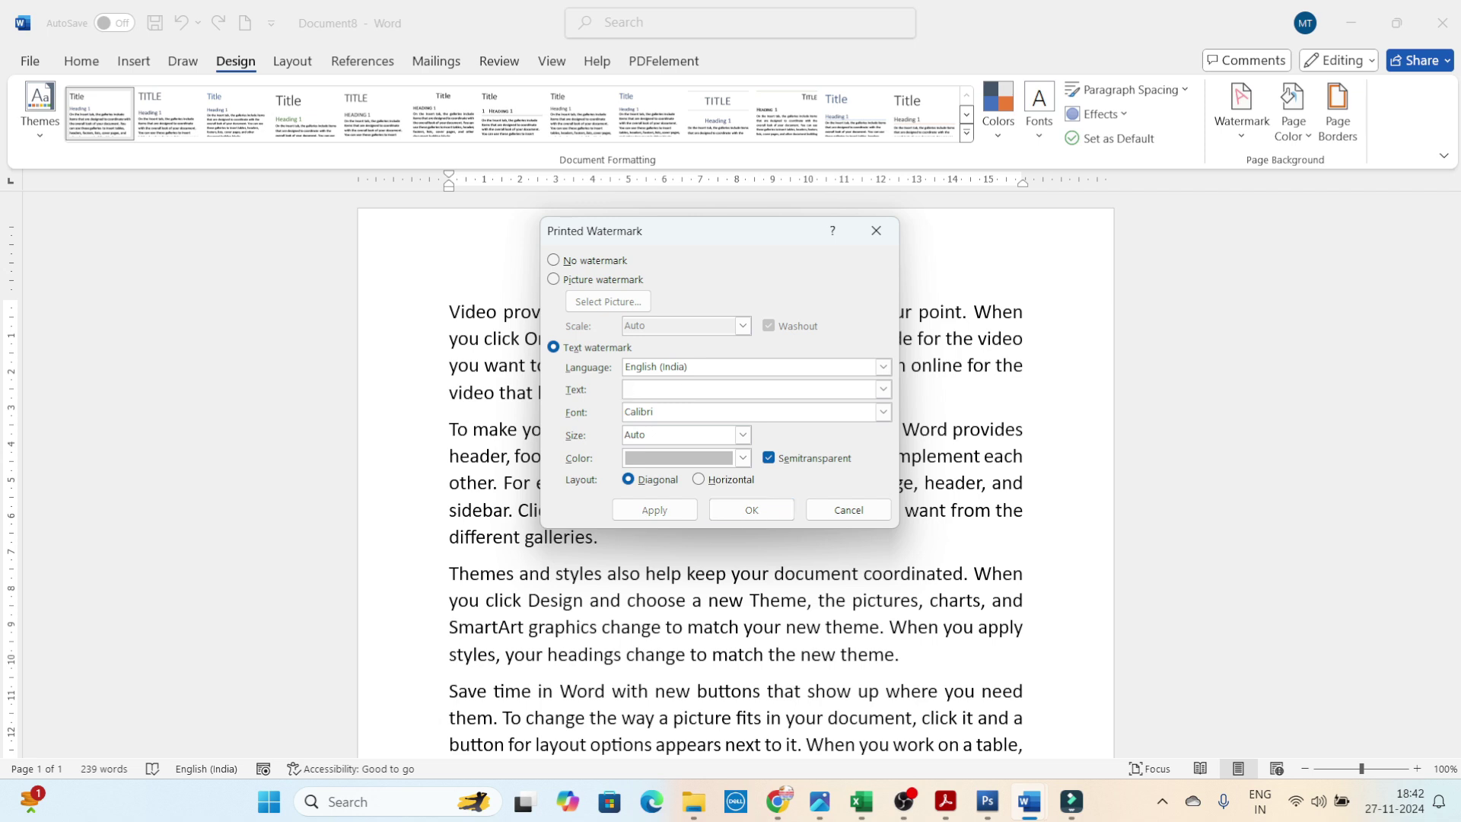
Enter the person's name as watermark text and set its font to Times New Roman.
type("Rakesh Kumar")
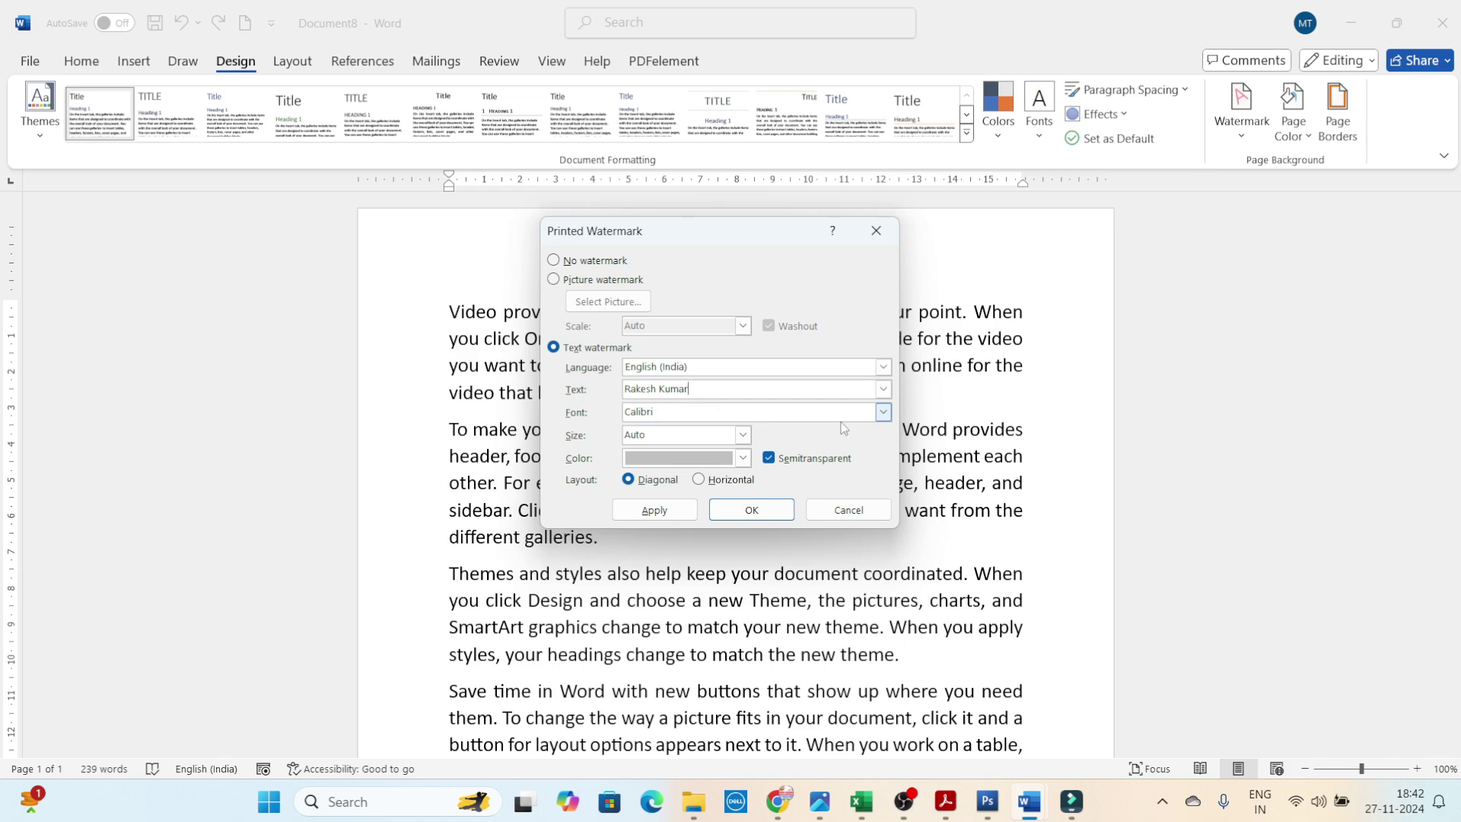
left_click(884, 415)
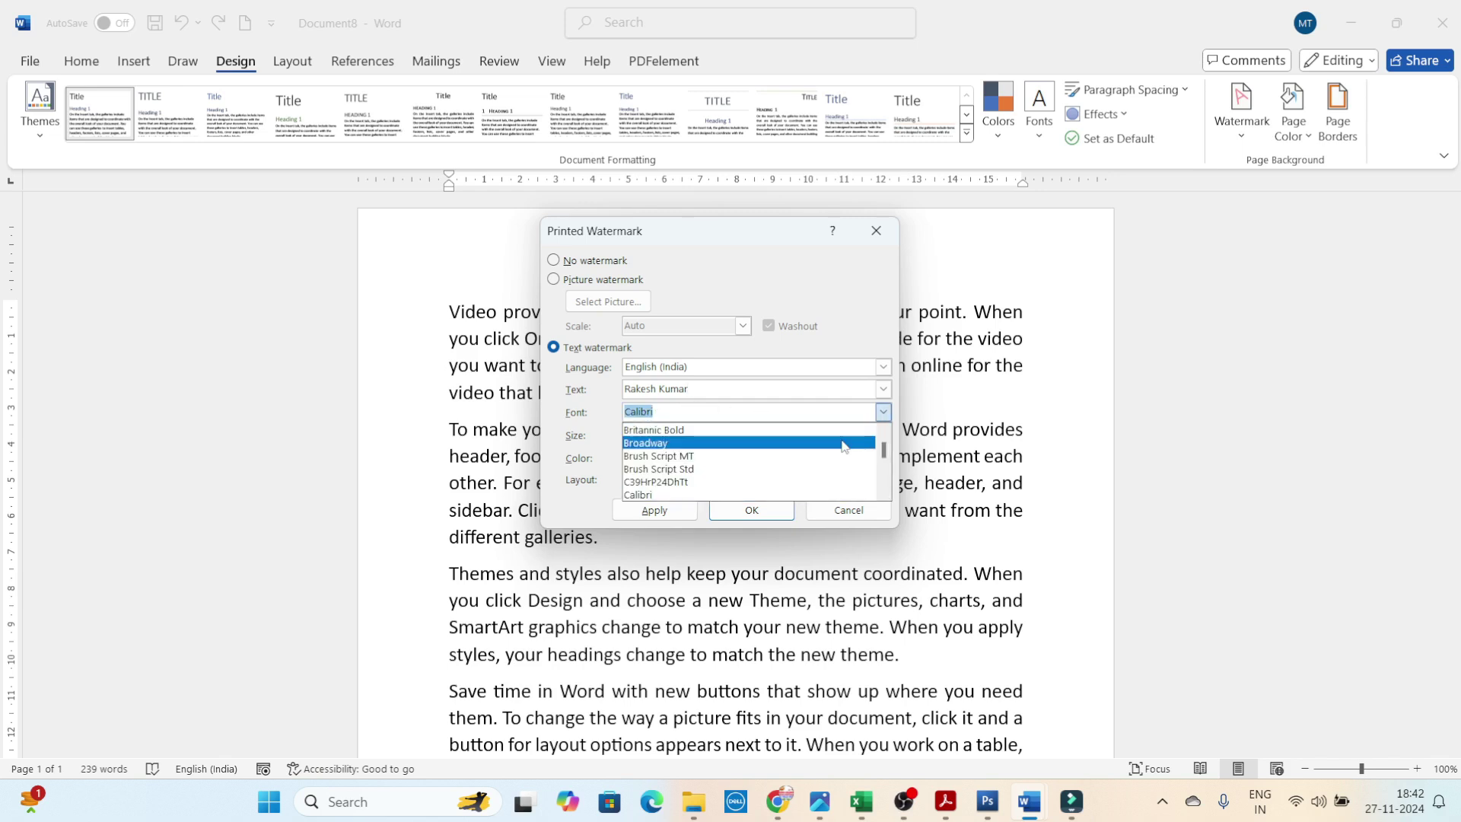
scroll(843, 446, "up", 3)
scroll(843, 447, "up", 3)
scroll(843, 447, "up", 3)
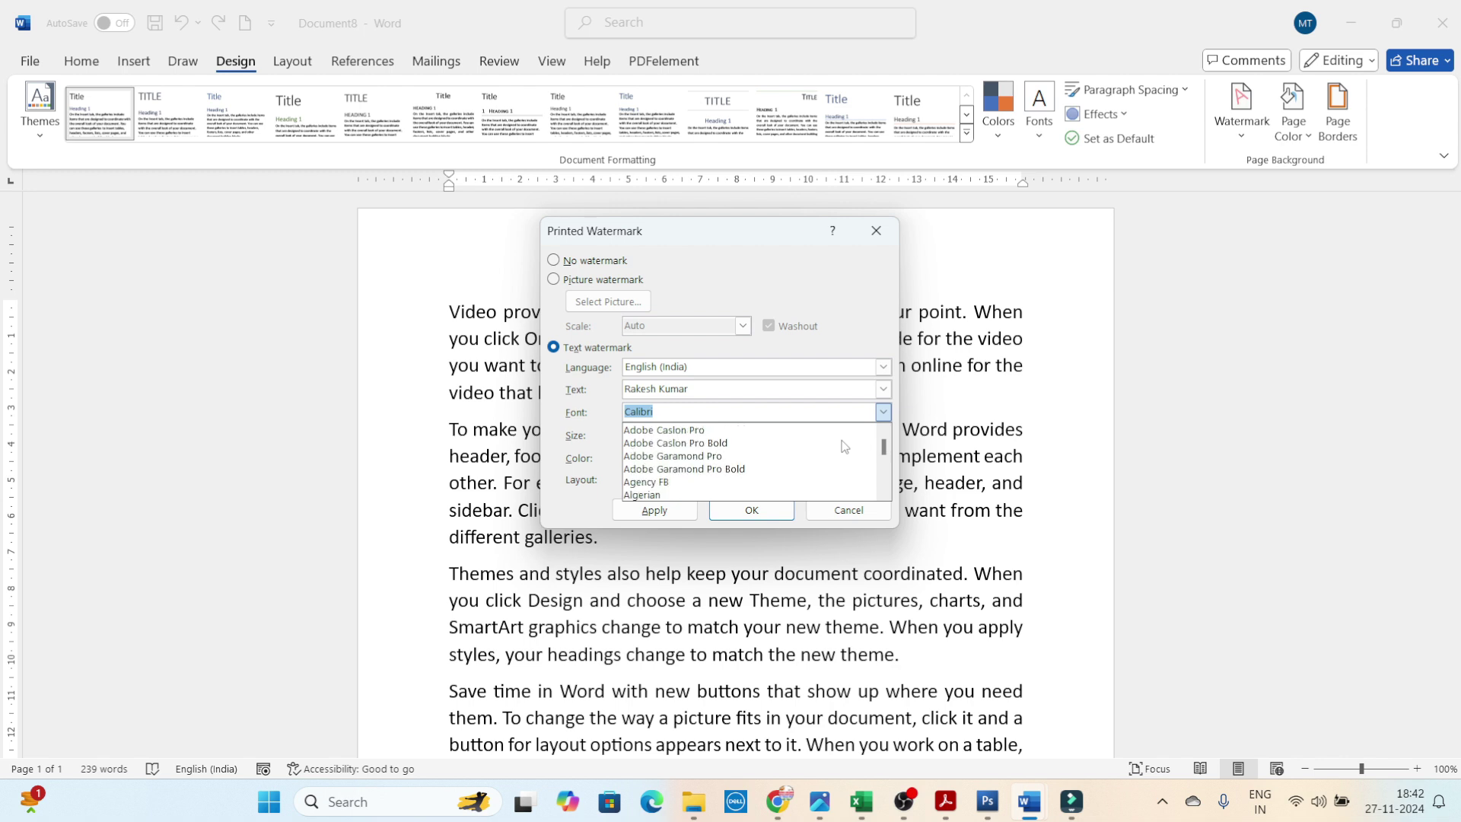
scroll(843, 447, "down", 3)
scroll(844, 447, "down", 3)
scroll(843, 446, "down", 3)
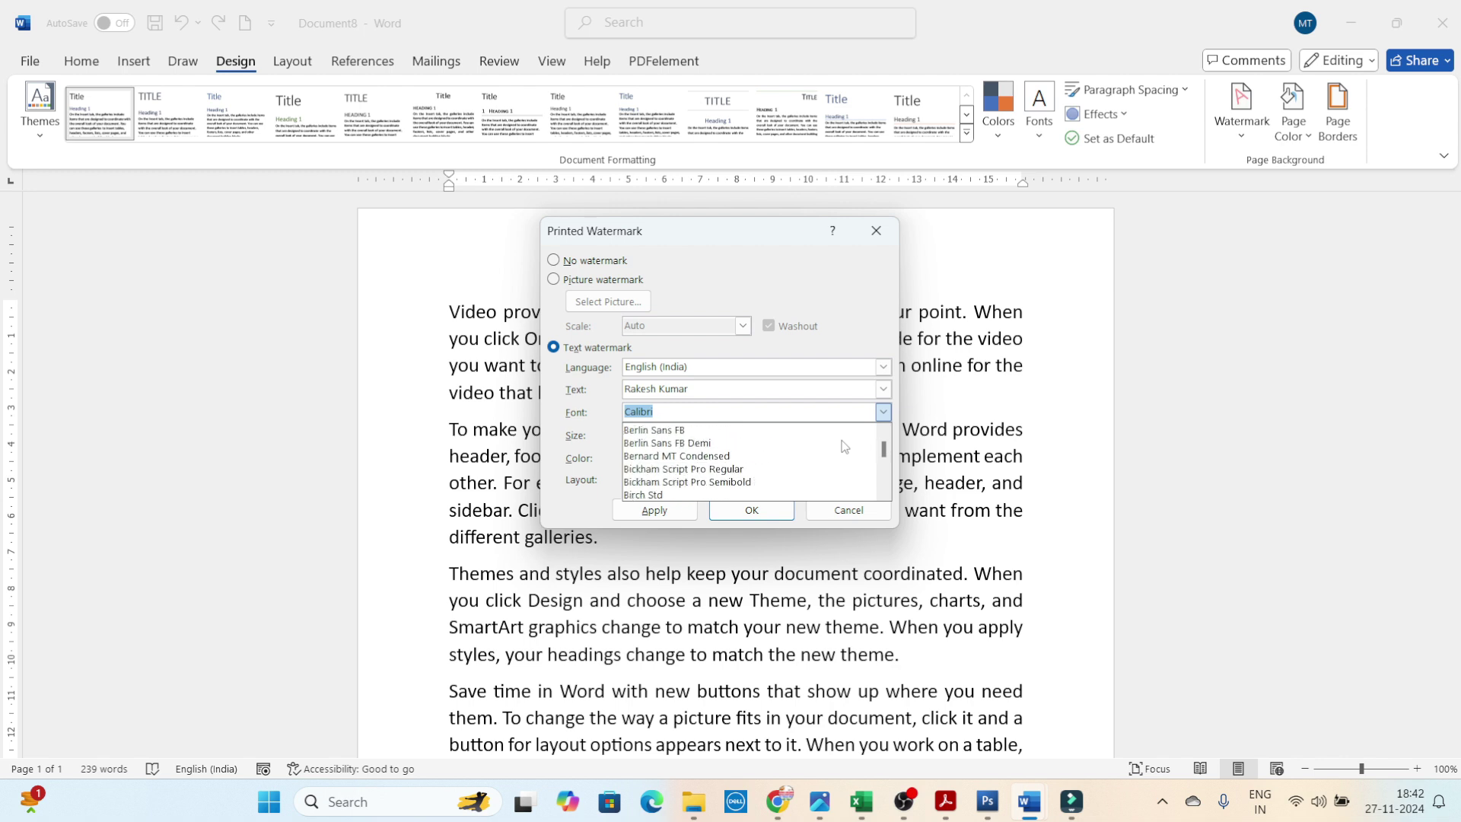
scroll(843, 447, "down", 3)
scroll(843, 446, "up", 3)
scroll(843, 447, "up", 5)
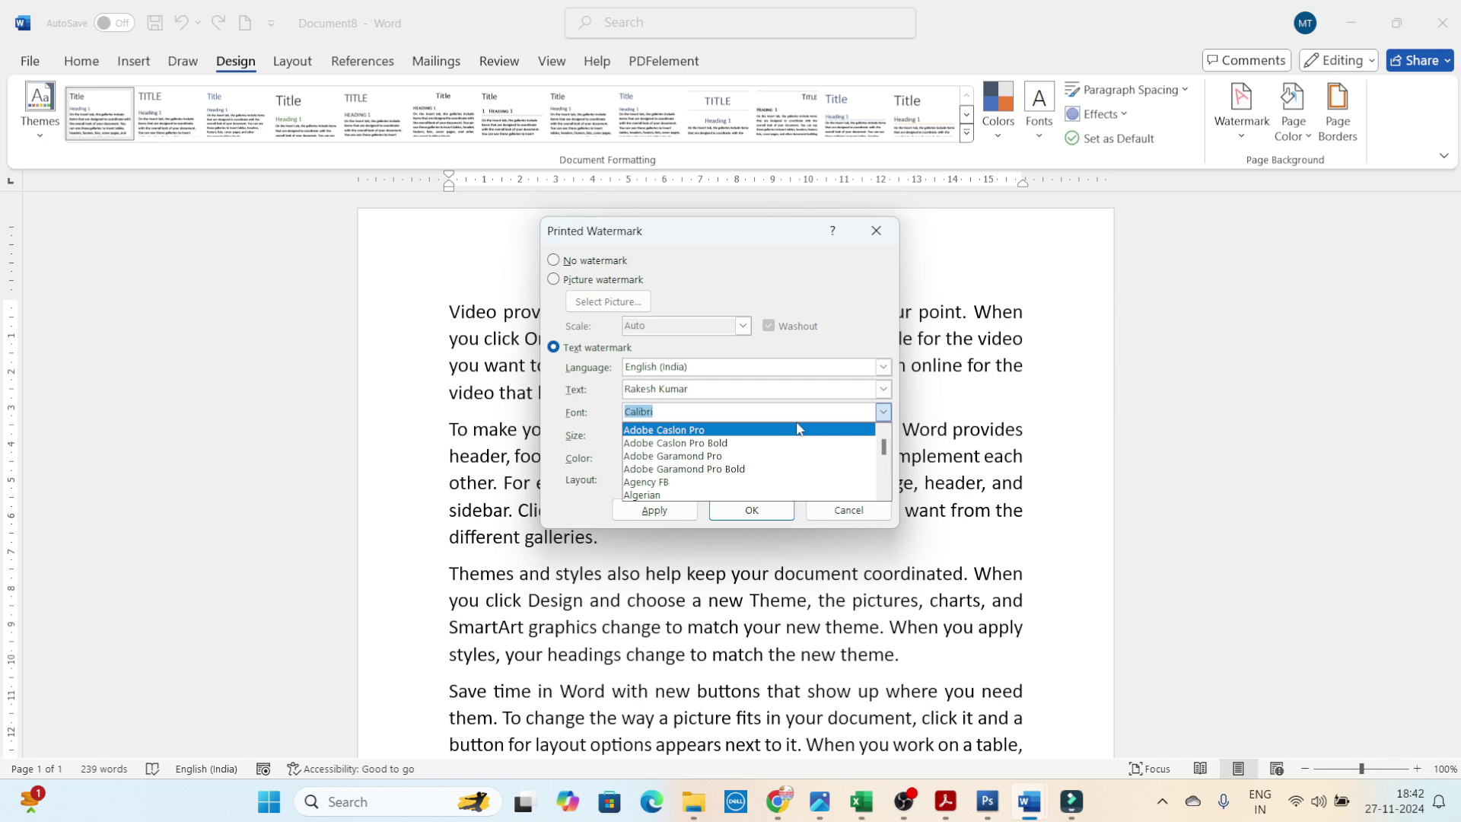
type("time")
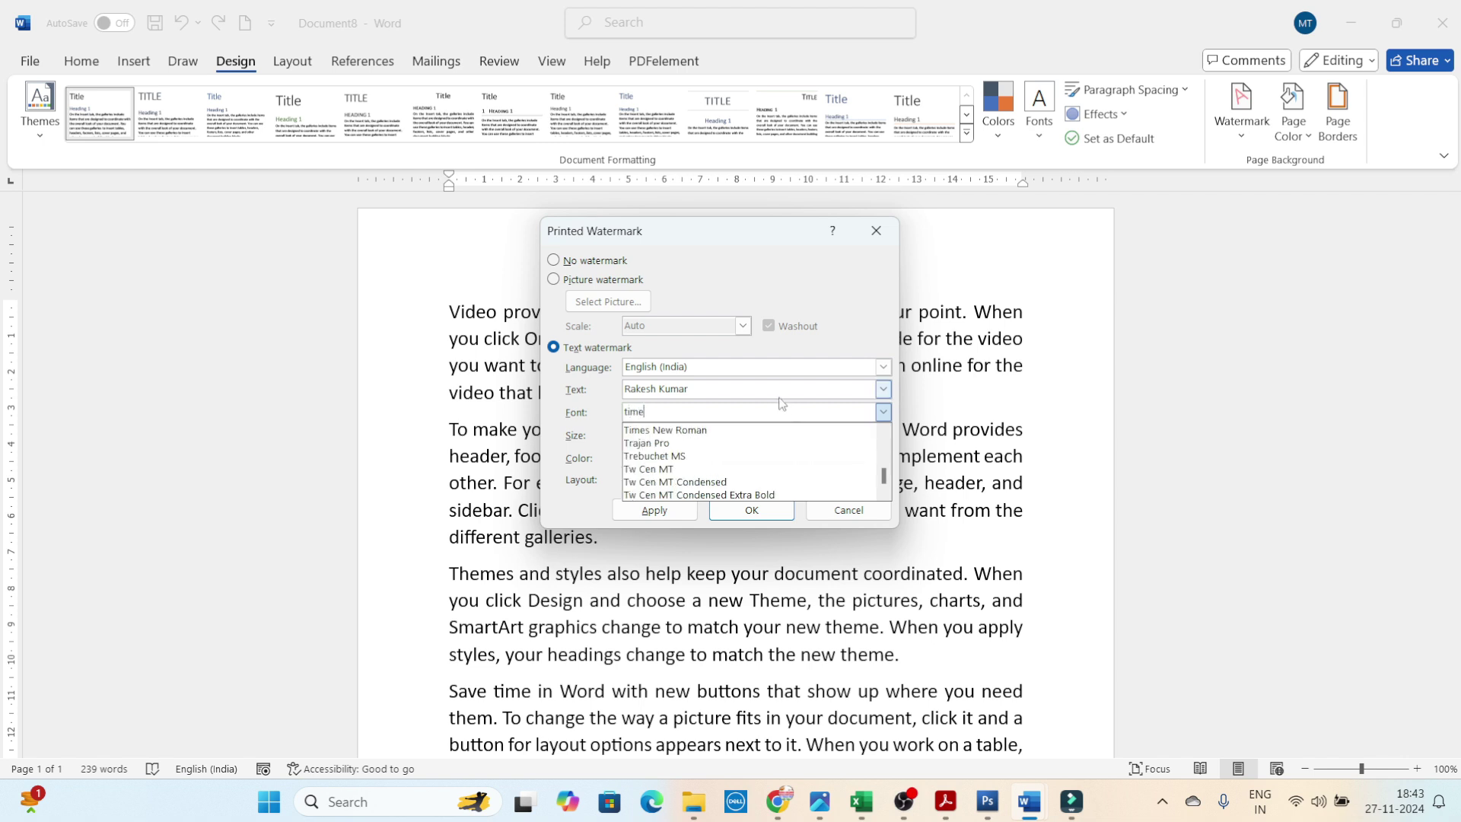
left_click(715, 431)
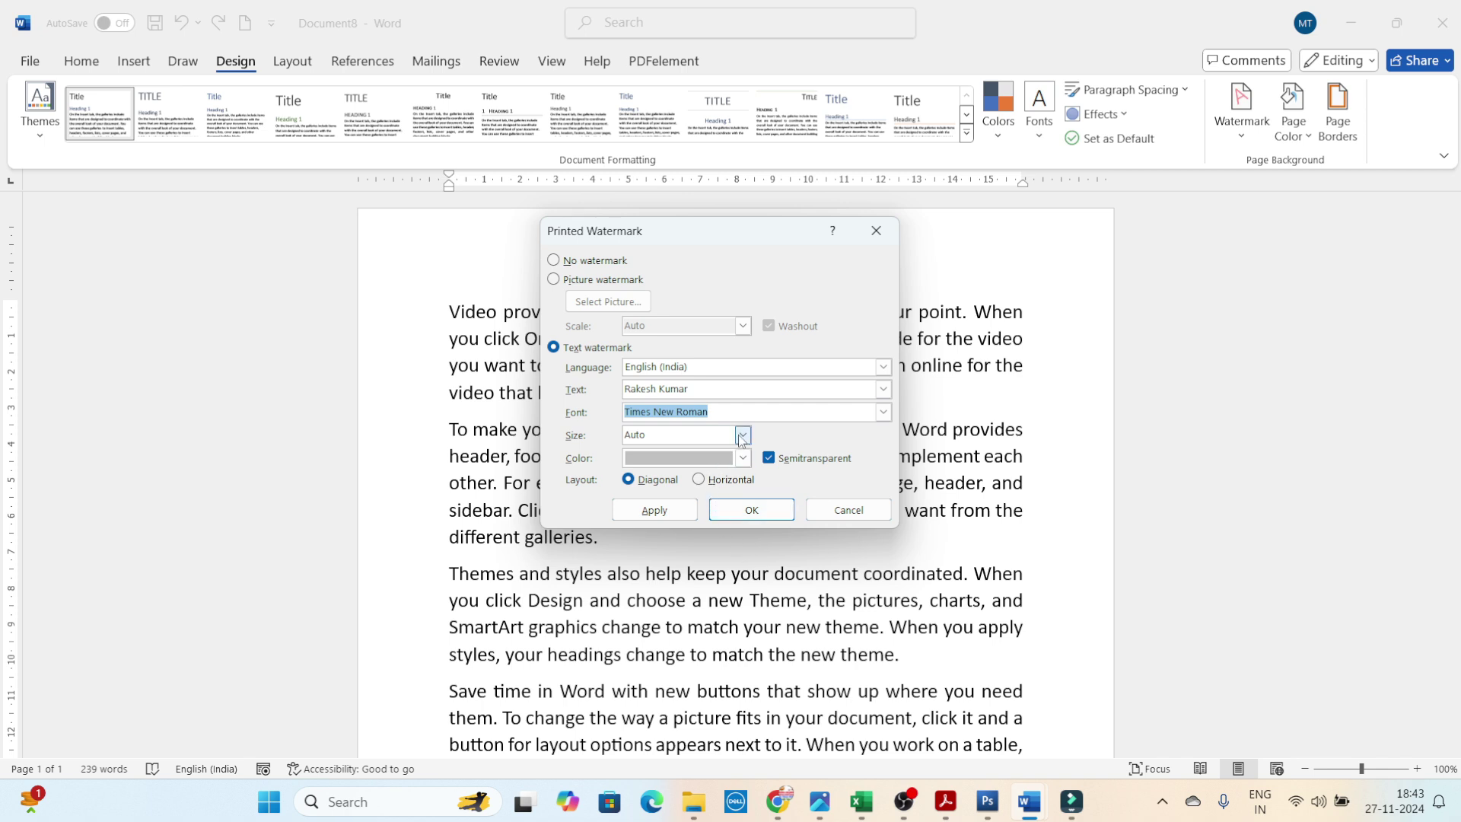
Keep the semitransparent grey colour and apply the diagonal text watermark.
left_click(678, 460)
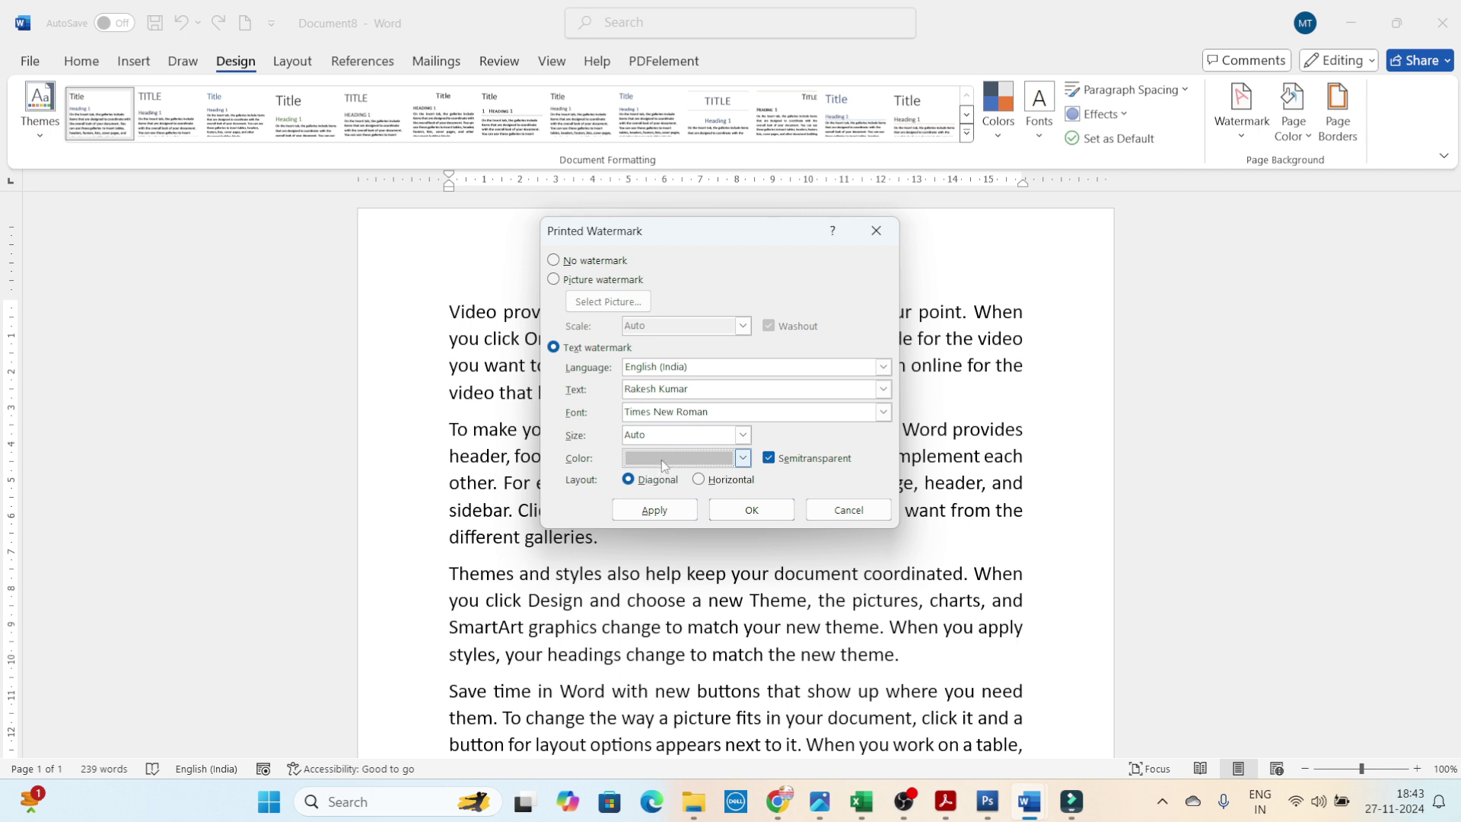
left_click(661, 459)
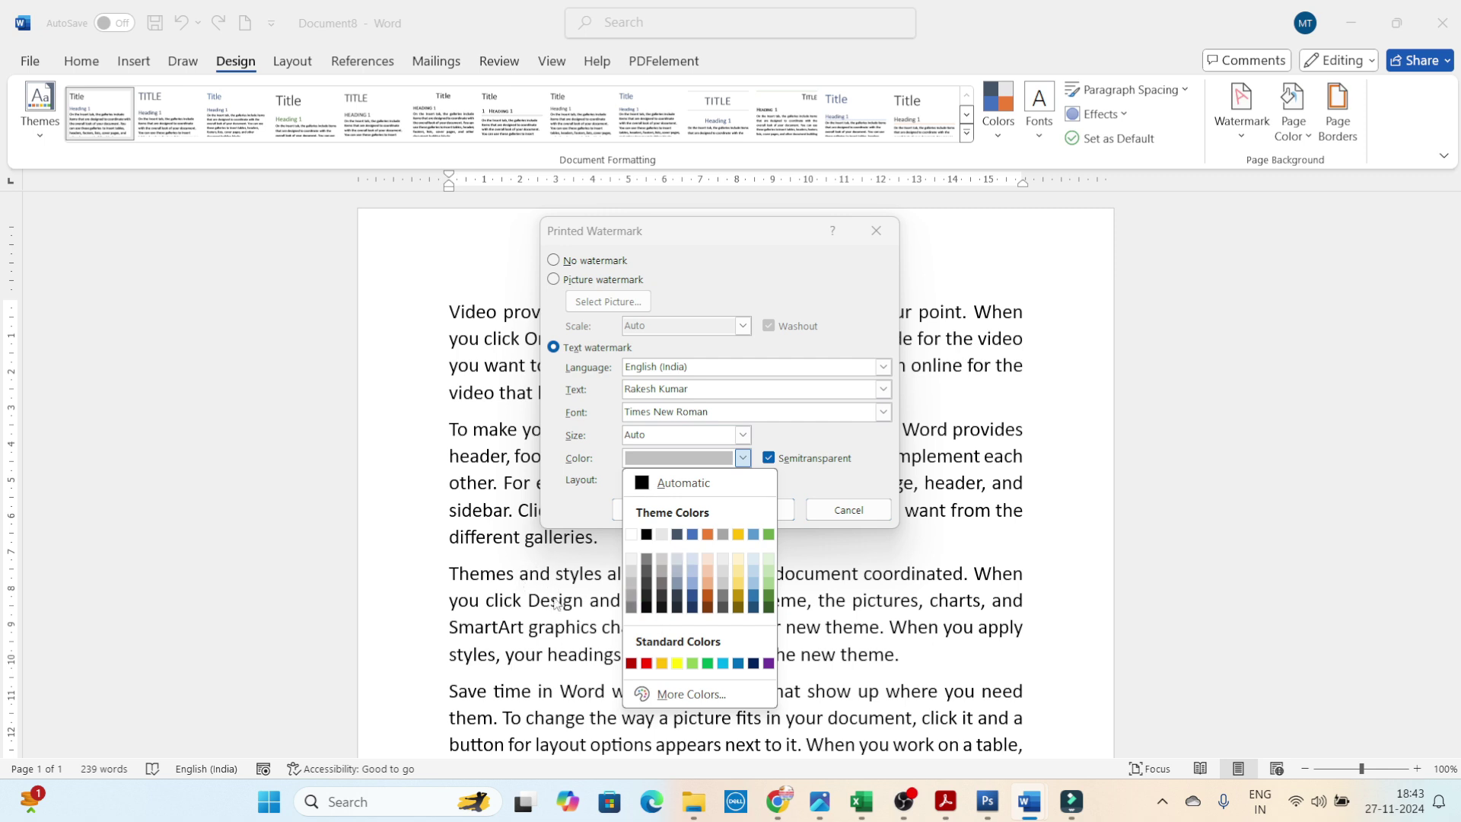
left_click(719, 460)
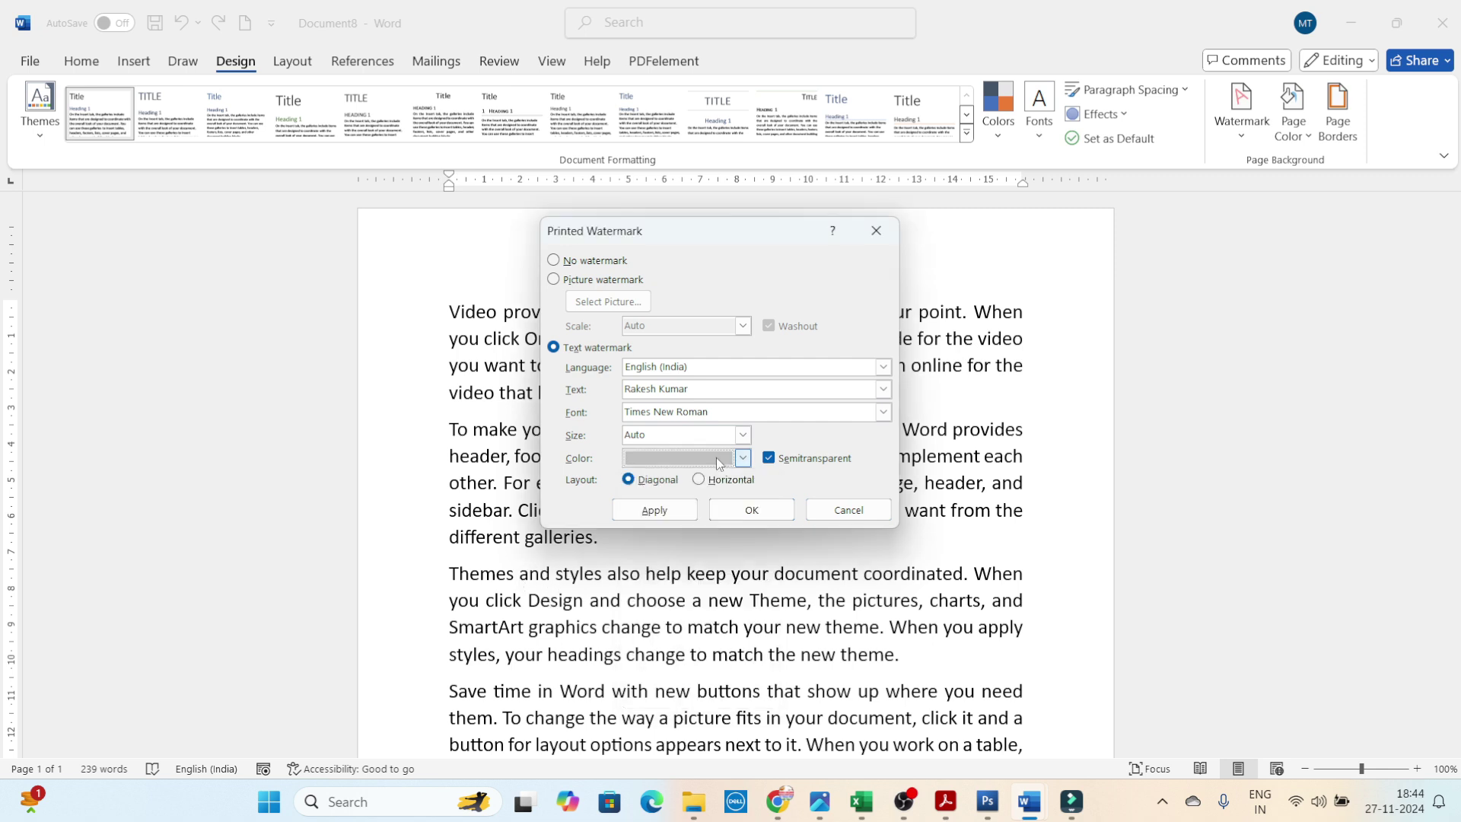
left_click(747, 516)
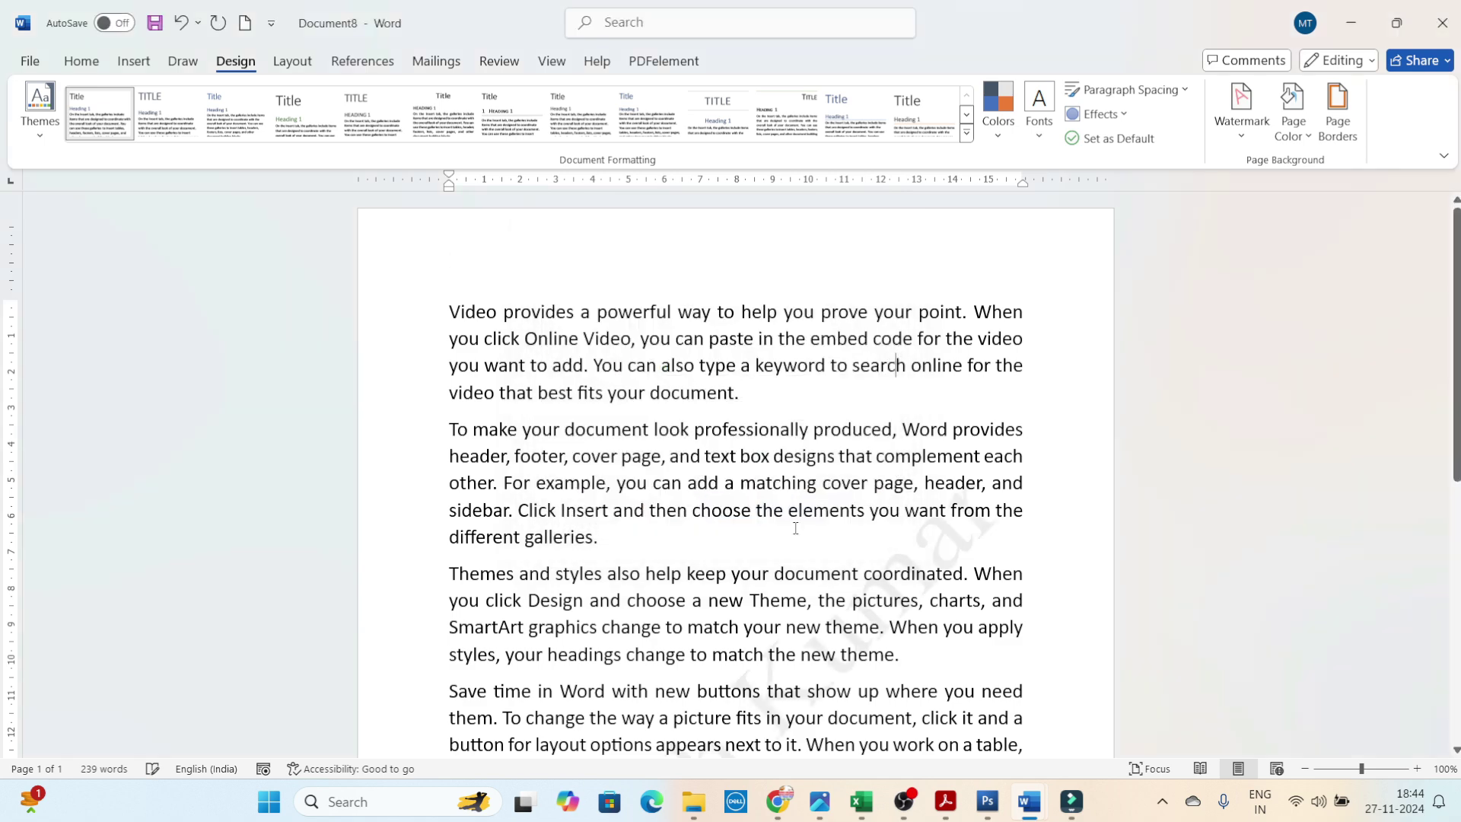
scroll(761, 491, "down", 6)
scroll(761, 491, "up", 5)
scroll(761, 491, "up", 2)
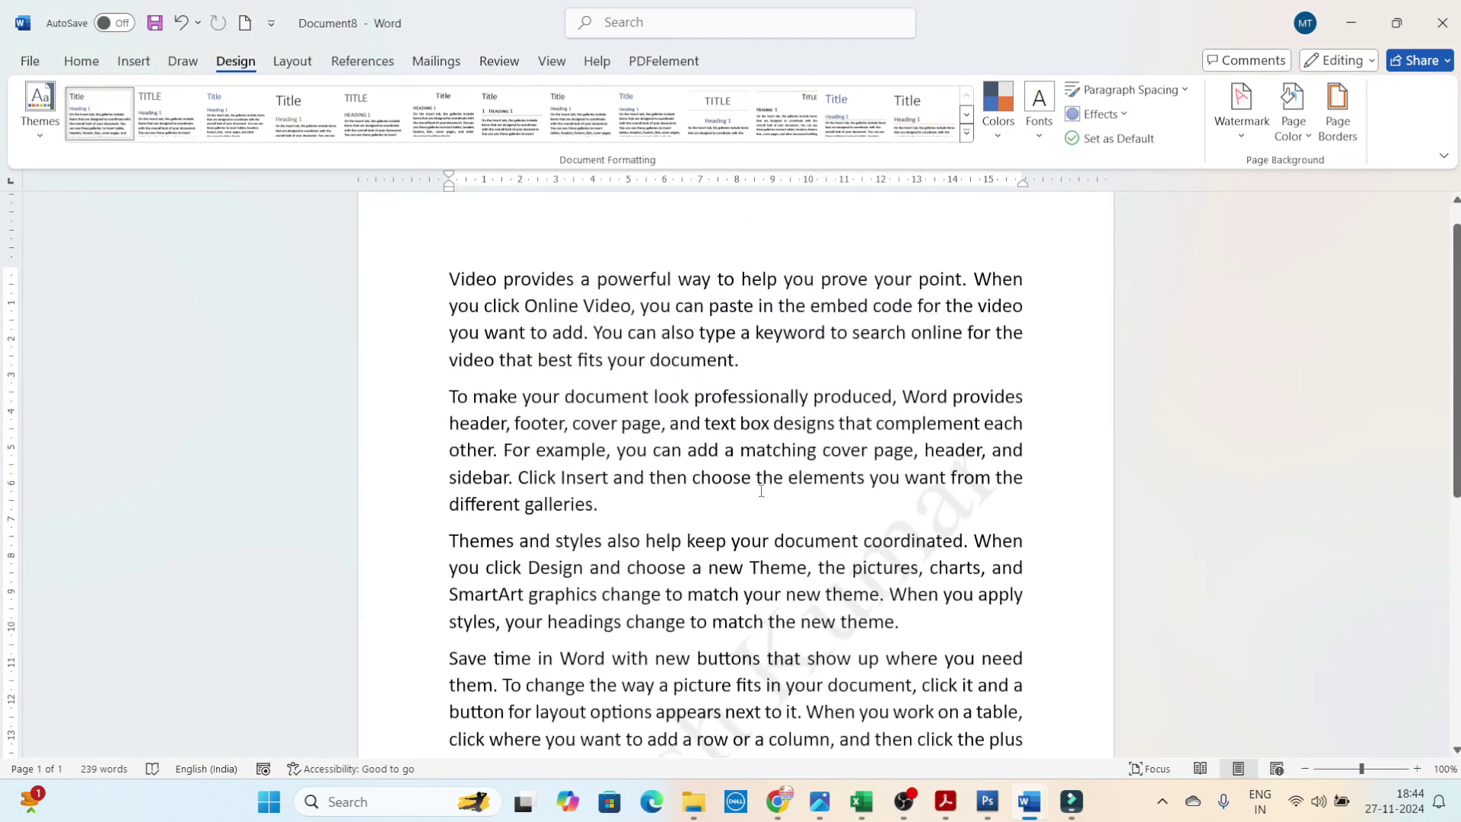
scroll(761, 491, "down", 2)
scroll(761, 491, "down", 1)
scroll(761, 491, "down", 2)
scroll(761, 491, "down", 2)
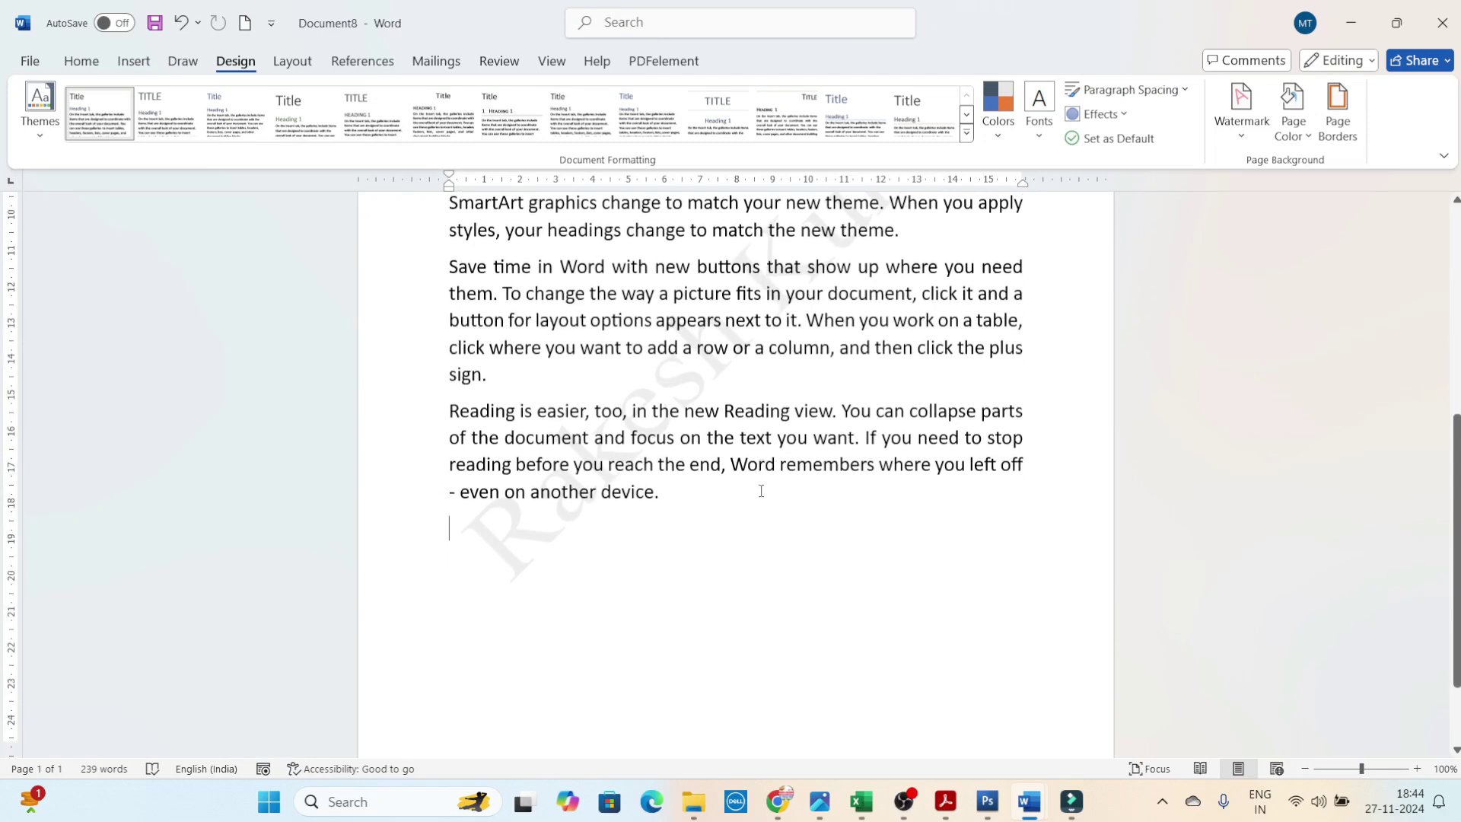
scroll(761, 491, "down", 2)
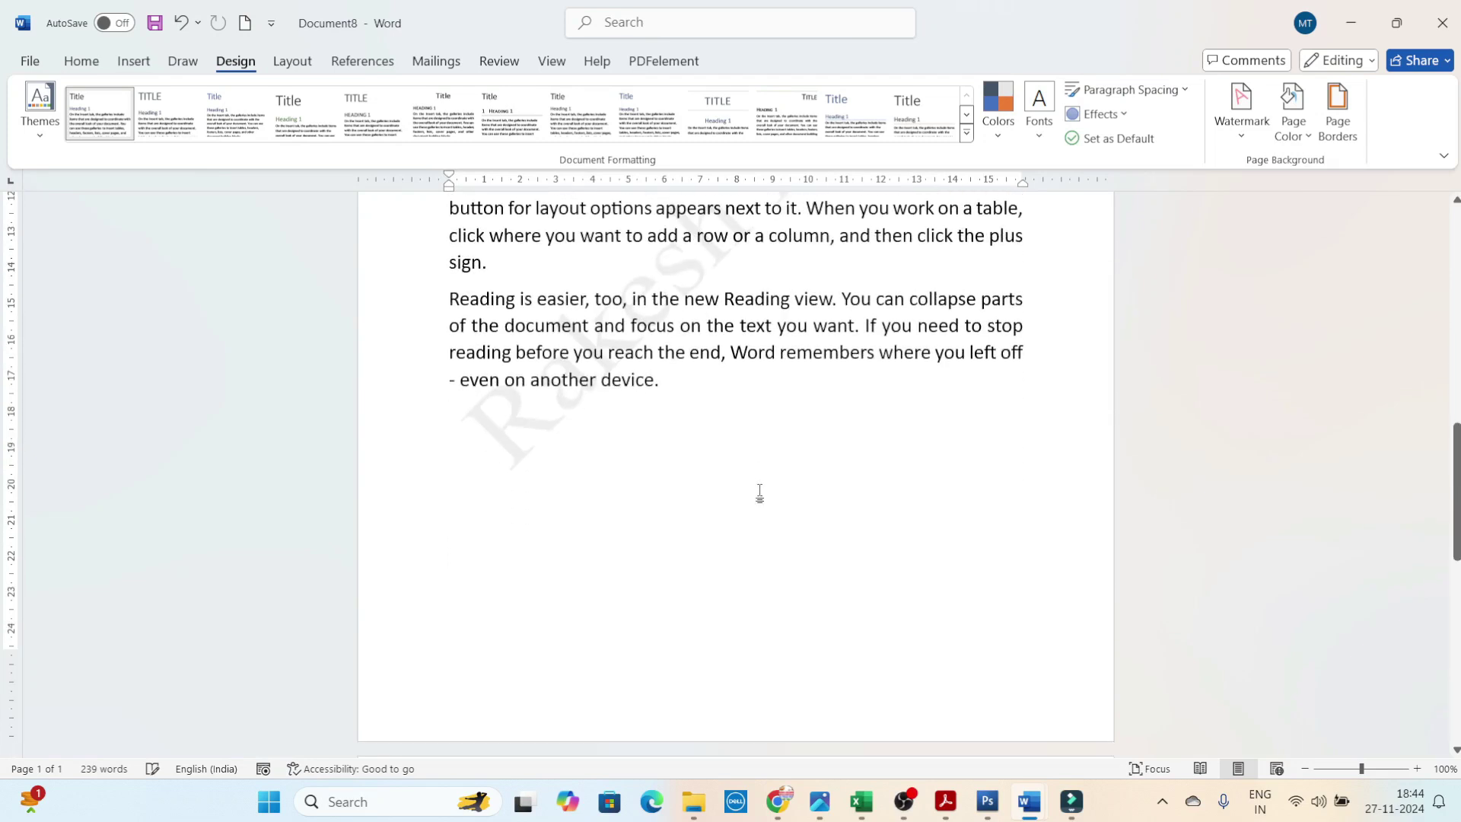
scroll(759, 493, "down", 3)
scroll(759, 493, "down", 1)
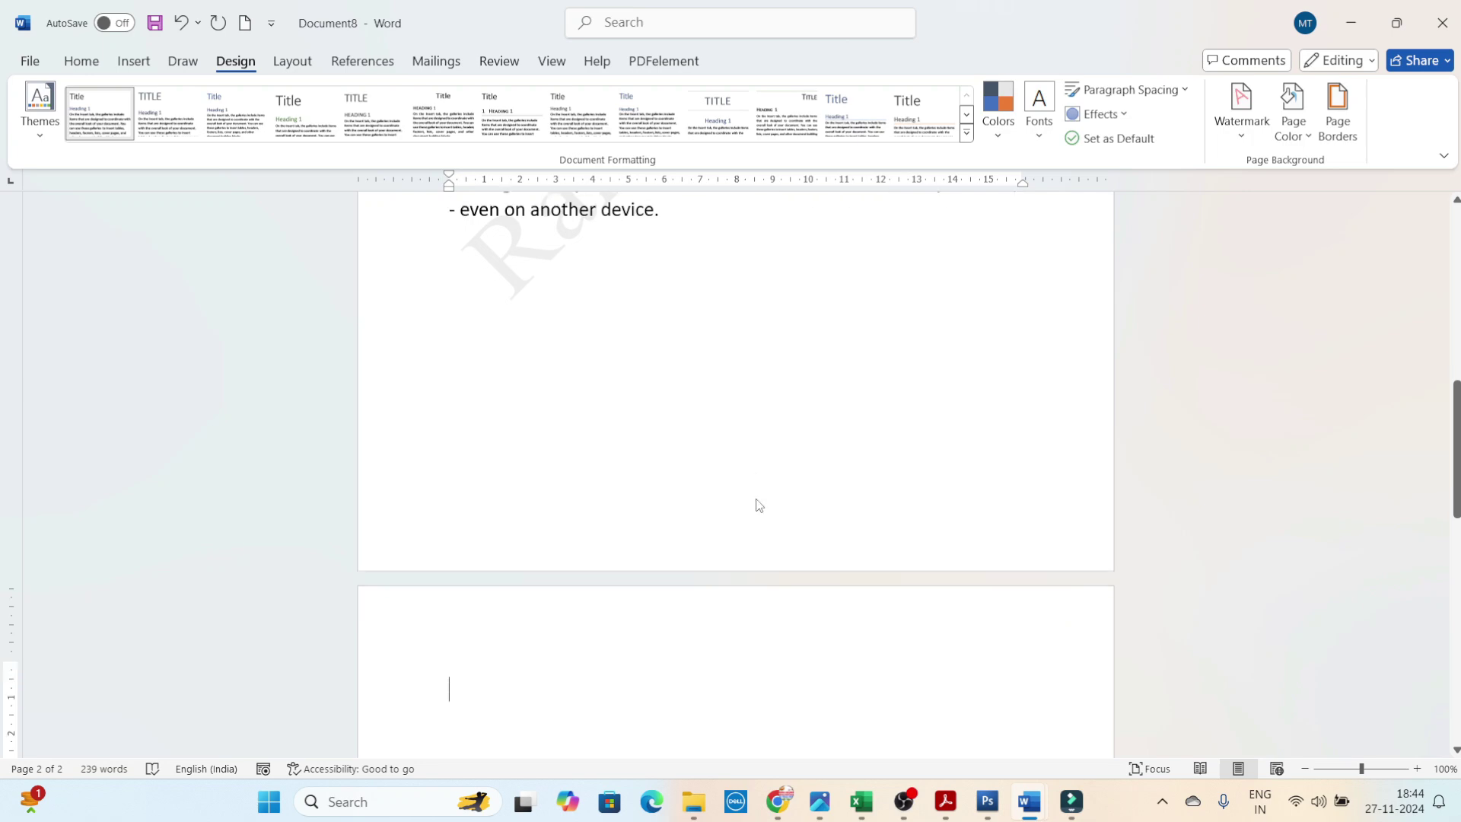
scroll(757, 496, "down", 4)
scroll(756, 500, "down", 4)
scroll(755, 502, "down", 2)
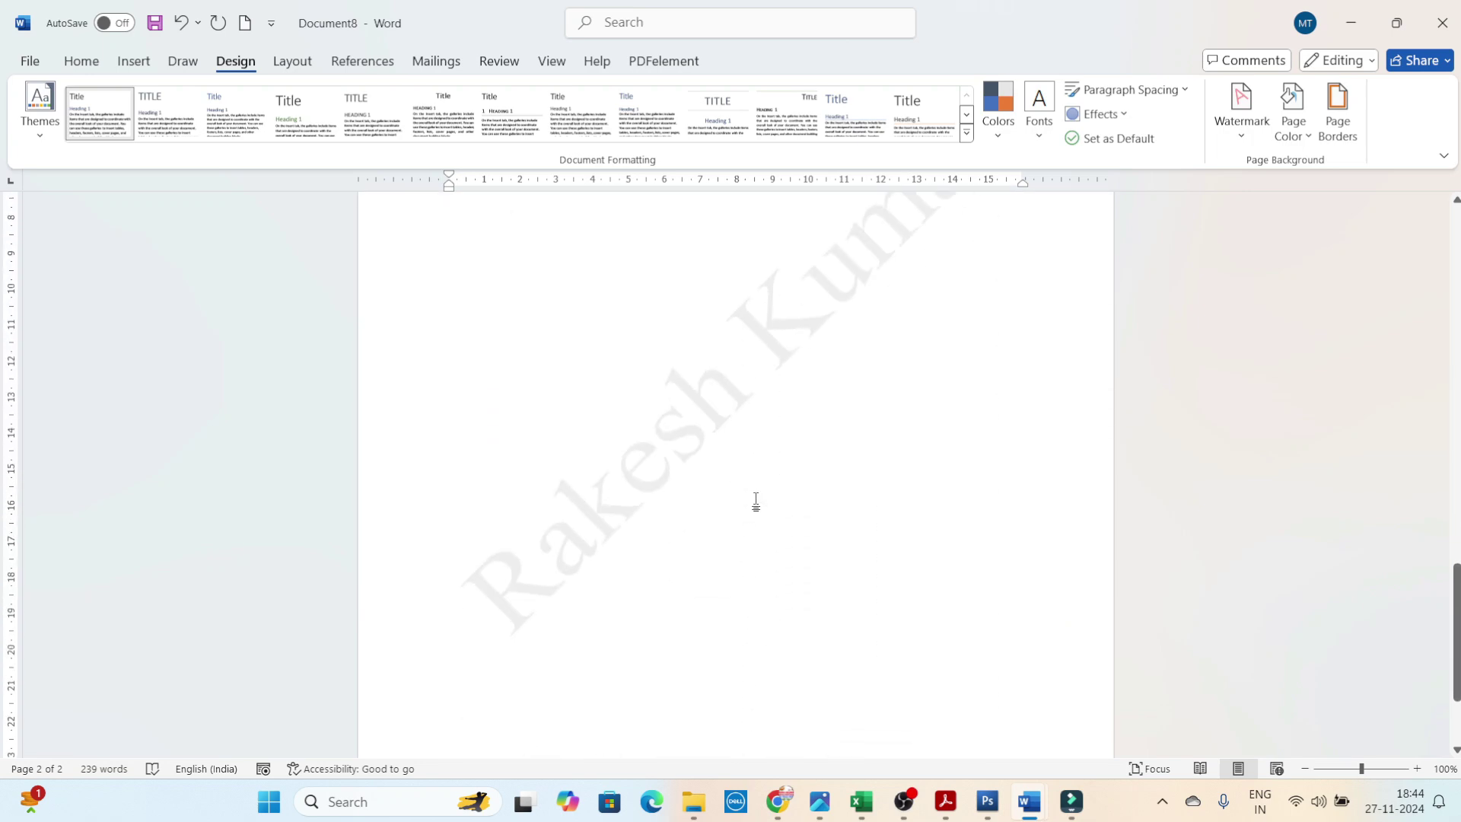
scroll(756, 502, "down", 1)
scroll(755, 502, "up", 3)
scroll(756, 502, "up", 3)
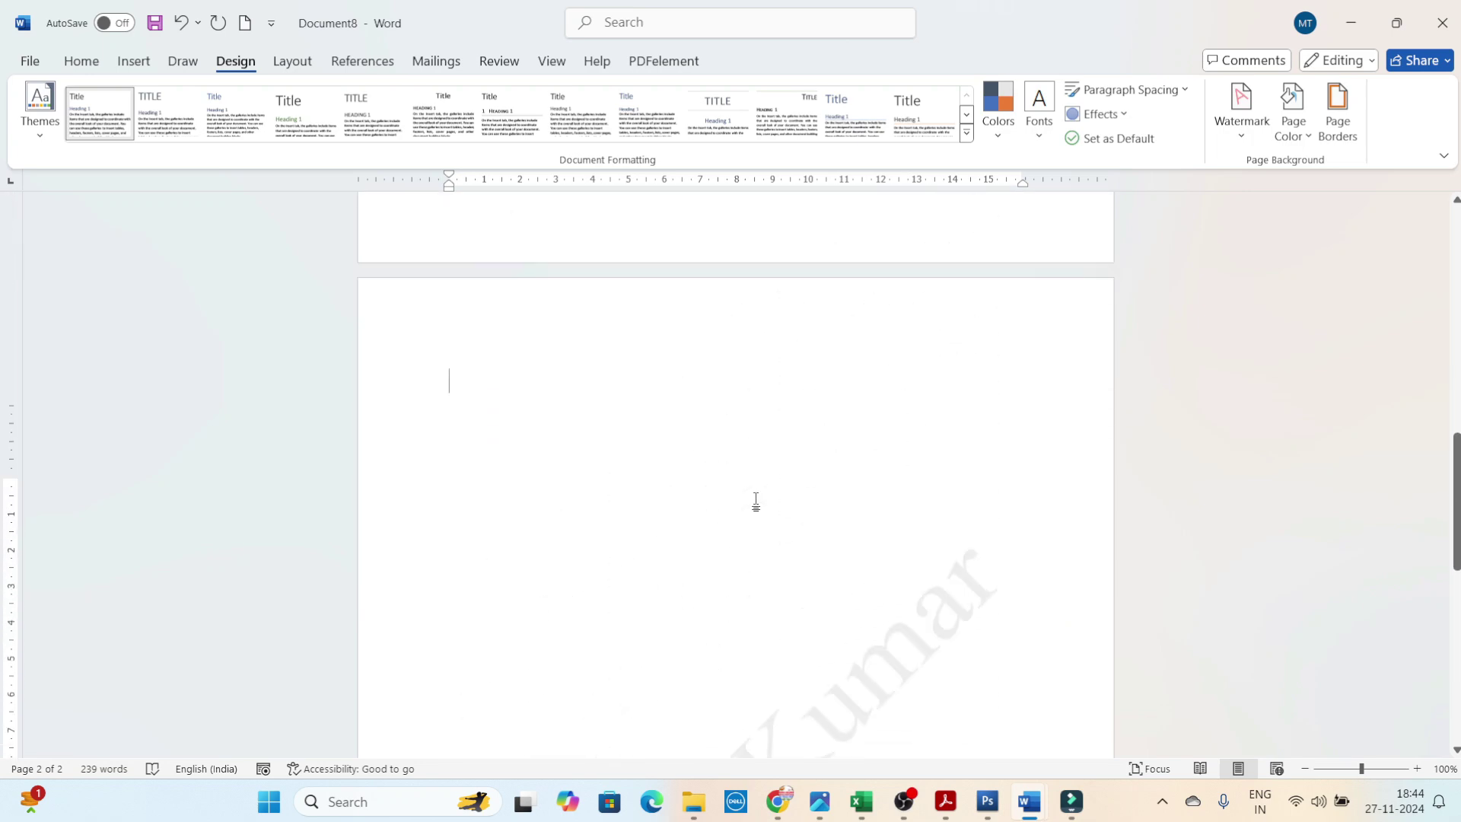
scroll(756, 503, "up", 15)
scroll(756, 500, "down", 3)
scroll(756, 500, "down", 3)
scroll(756, 500, "down", 3)
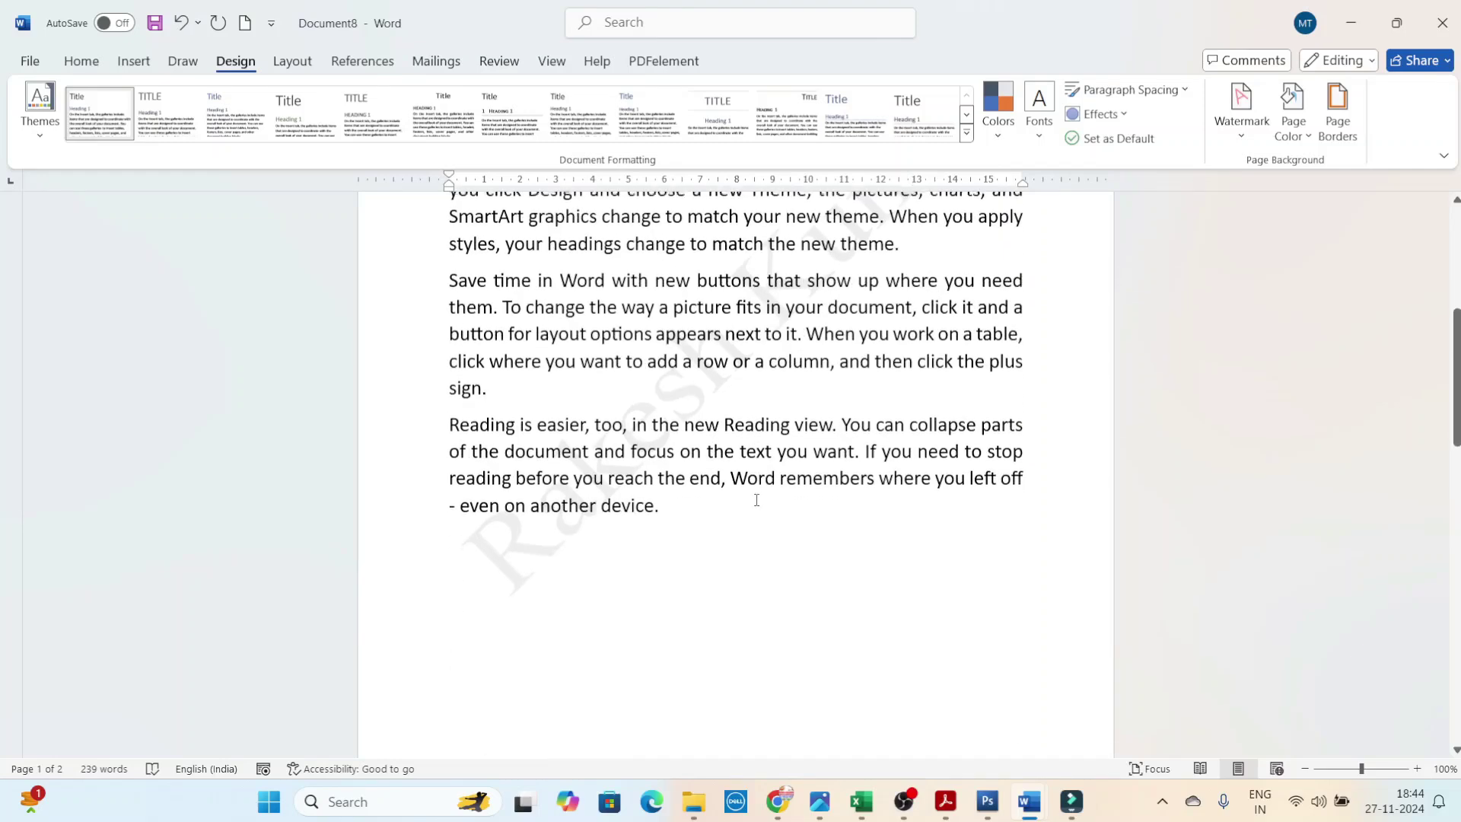
scroll(756, 500, "up", 5)
scroll(756, 500, "up", 4)
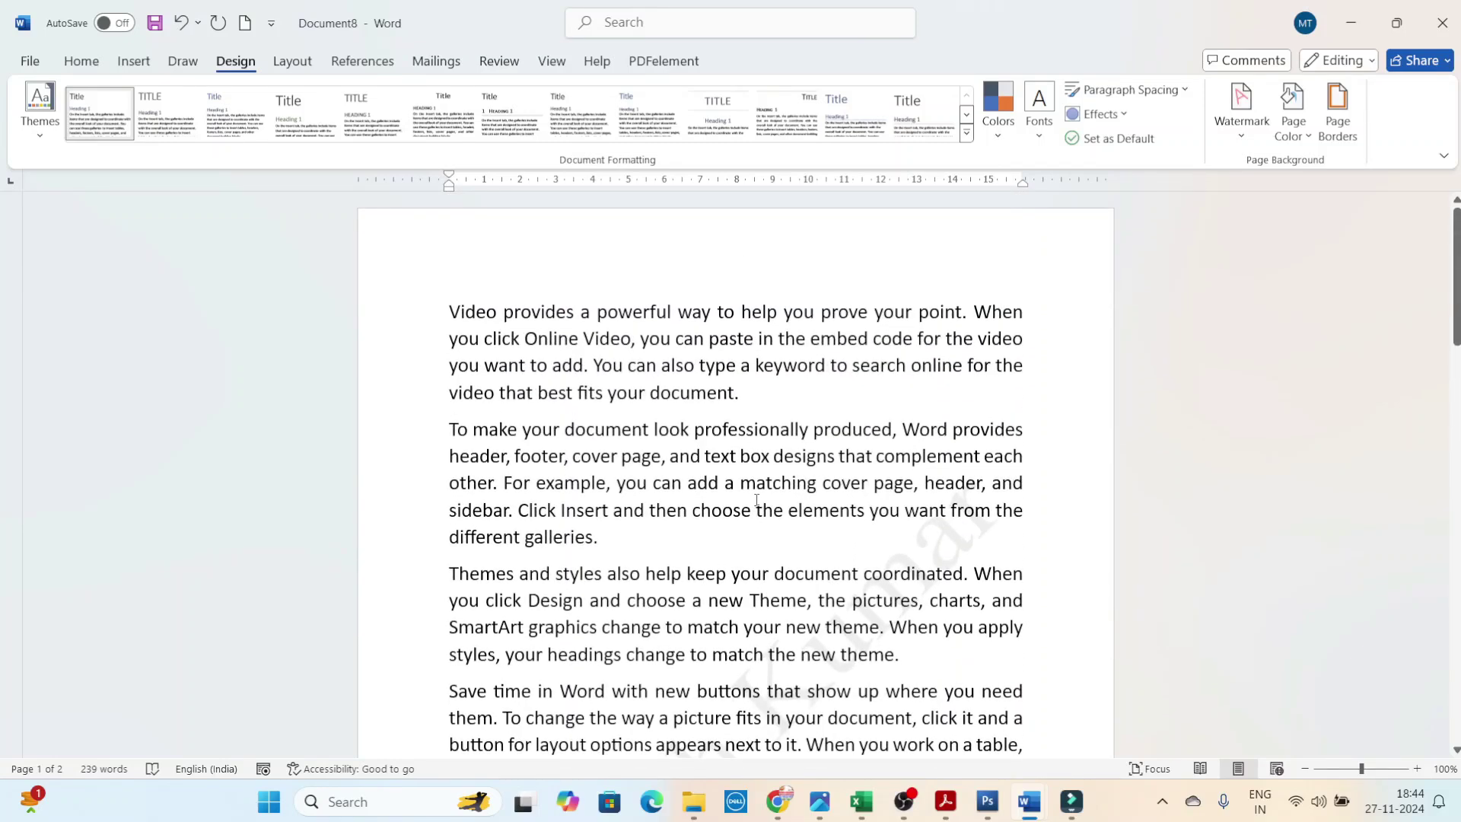
key("ctrl+p")
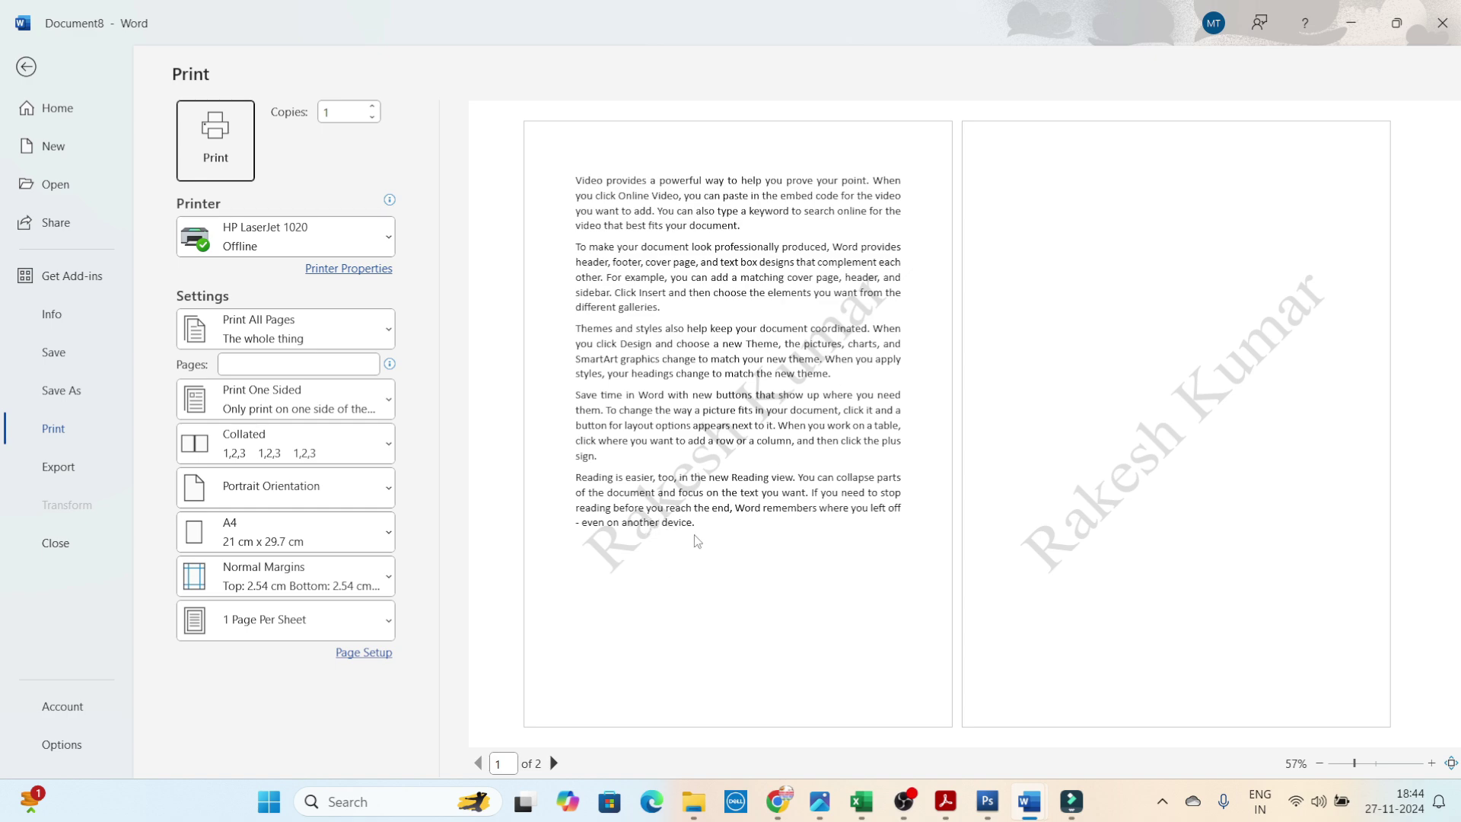
Leave print preview and remove the diagonal text watermark from the pages.
key("Escape")
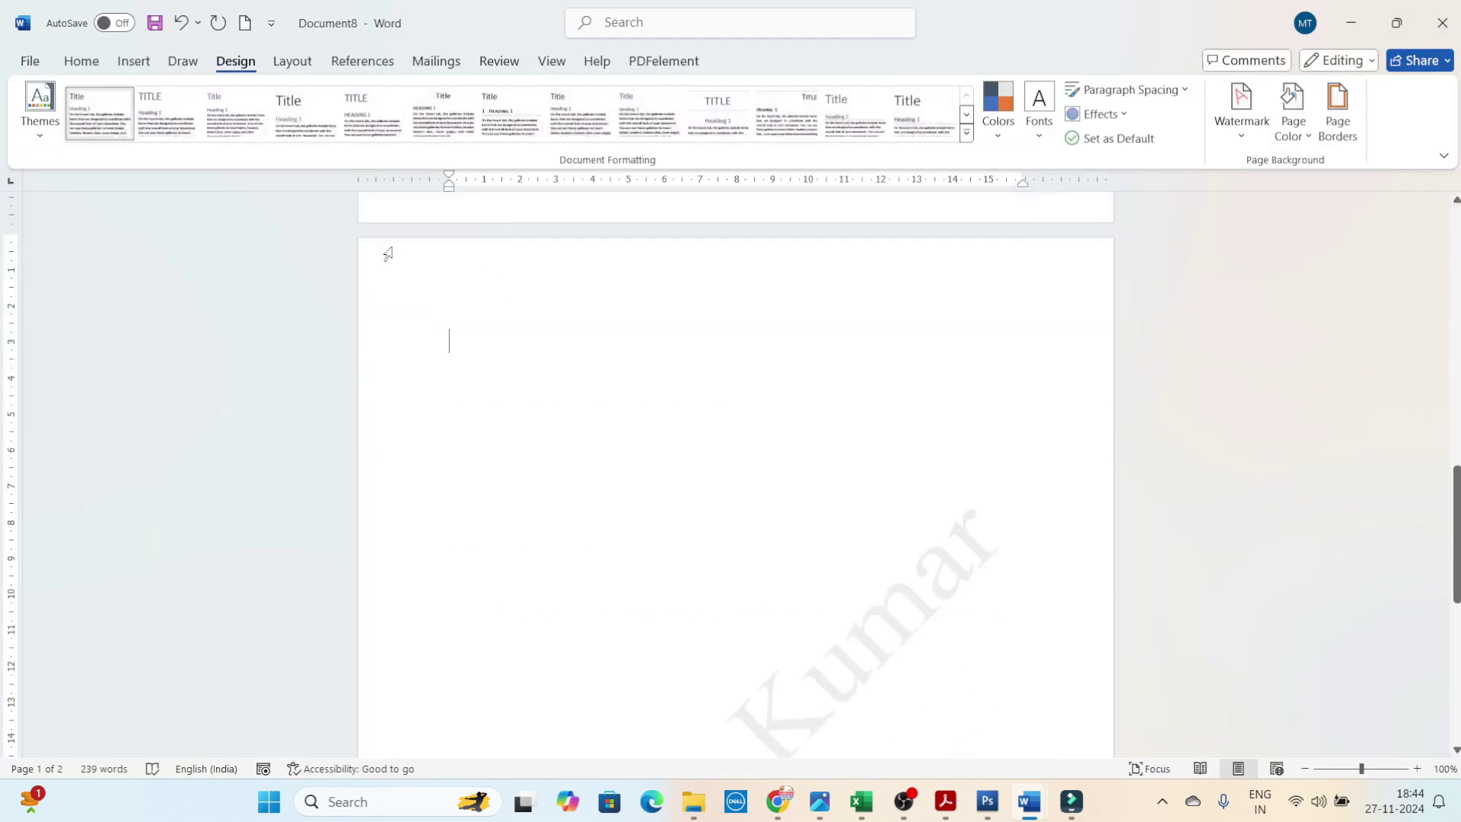
scroll(698, 401, "up", 2)
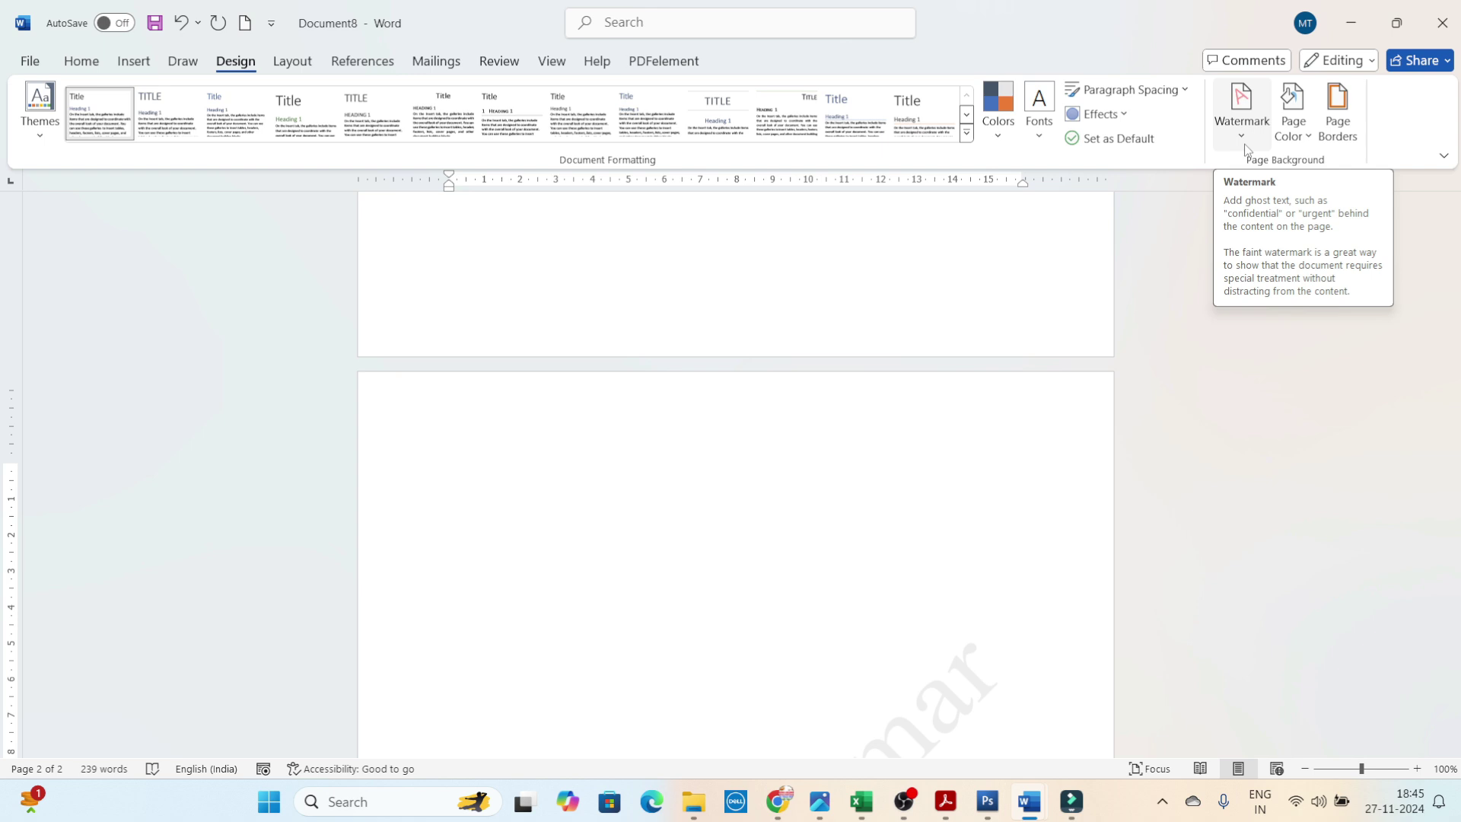
left_click(1248, 145)
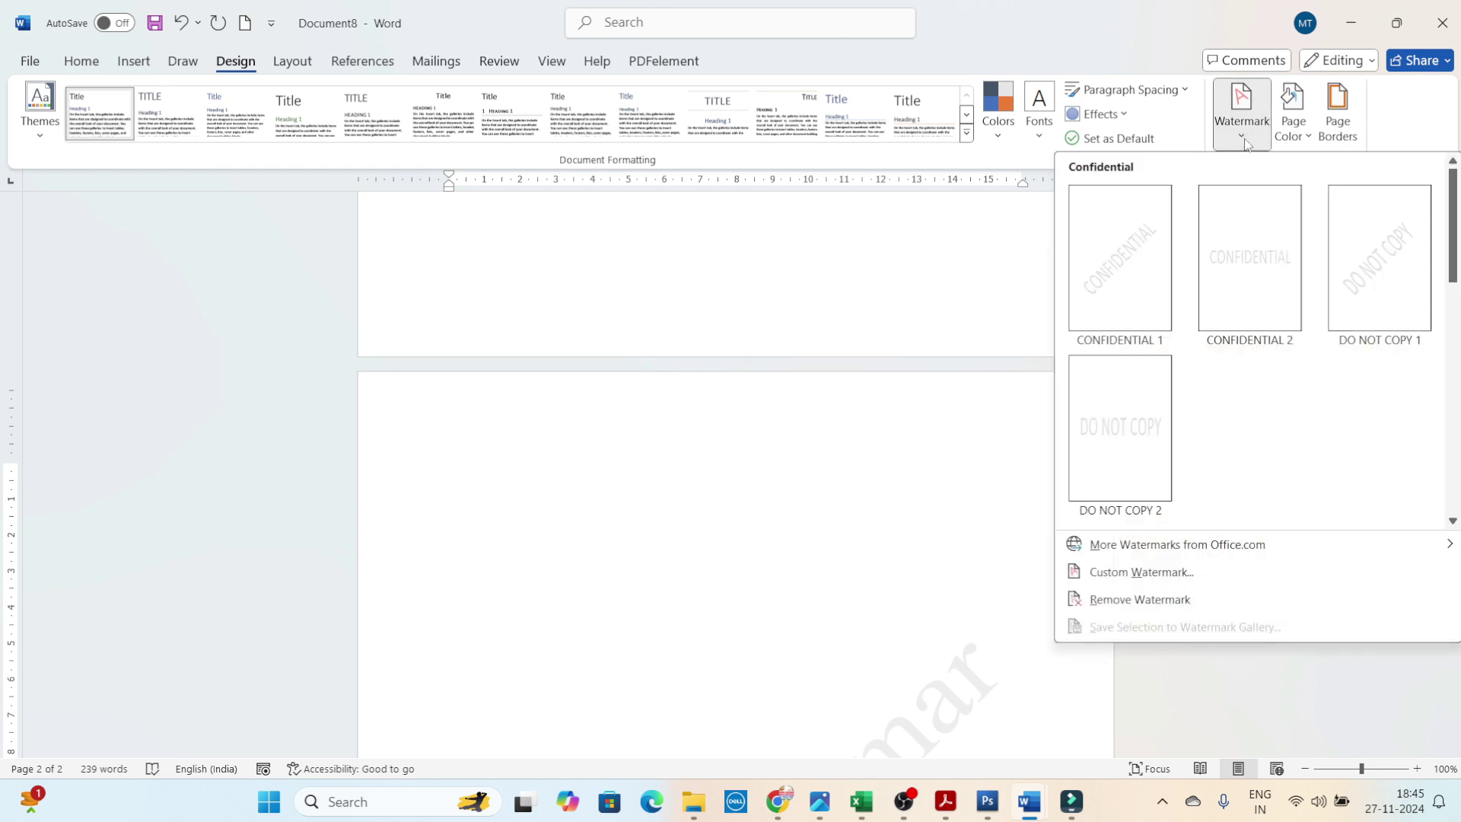
left_click(1111, 602)
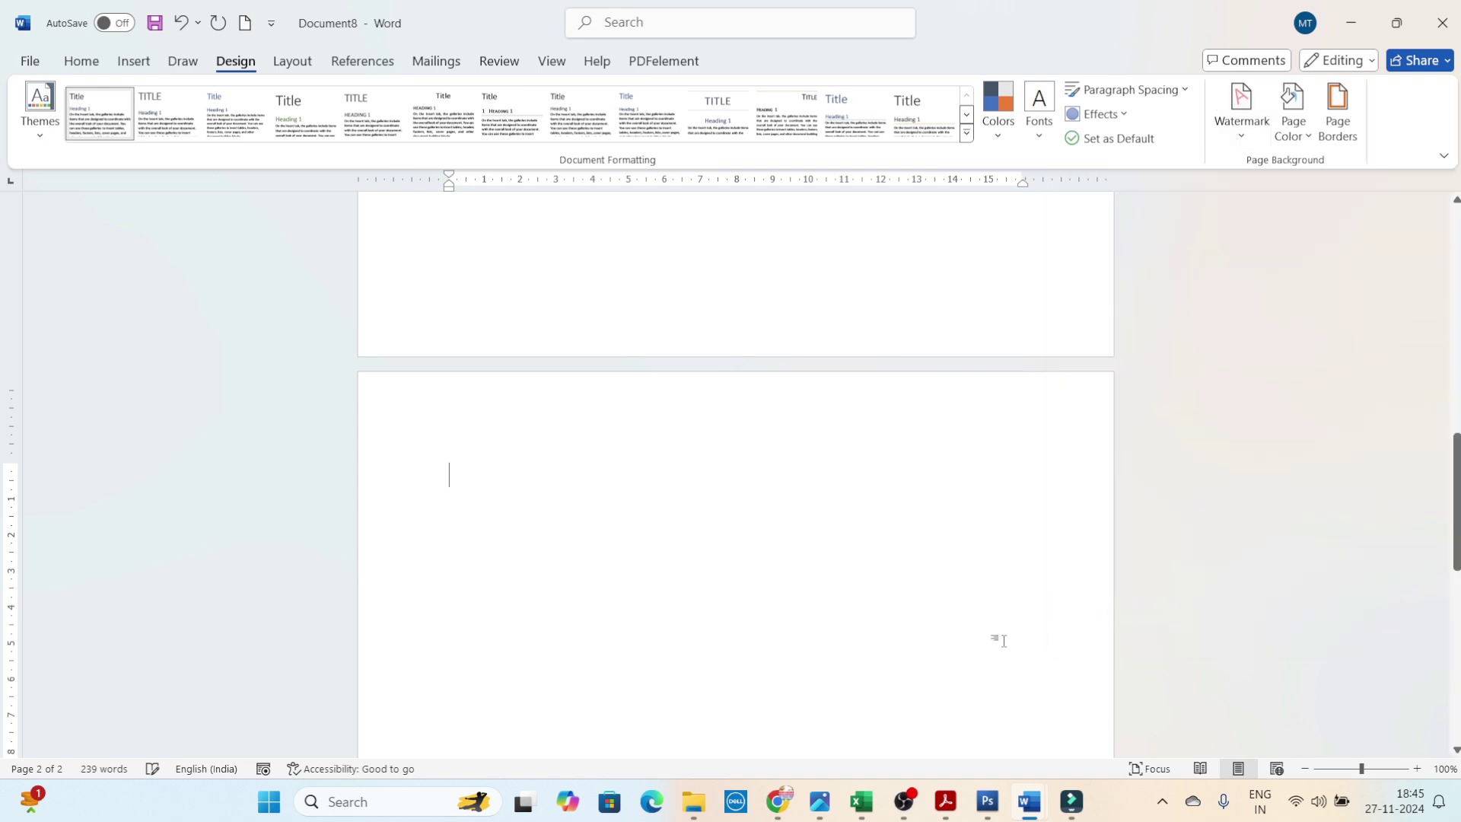
scroll(981, 624, "down", 3)
scroll(979, 622, "up", 4)
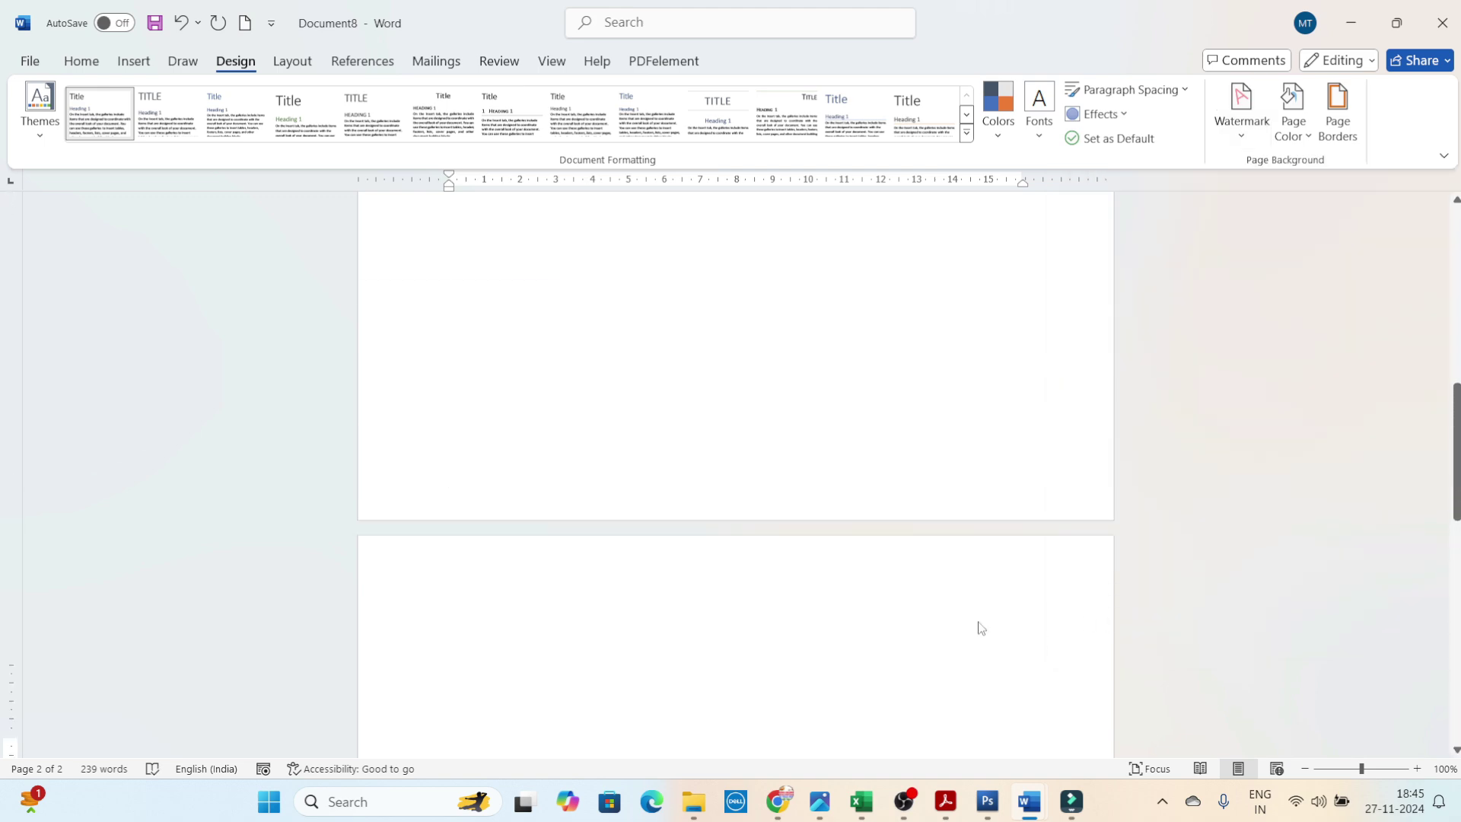
scroll(979, 622, "up", 3)
scroll(979, 622, "up", 3)
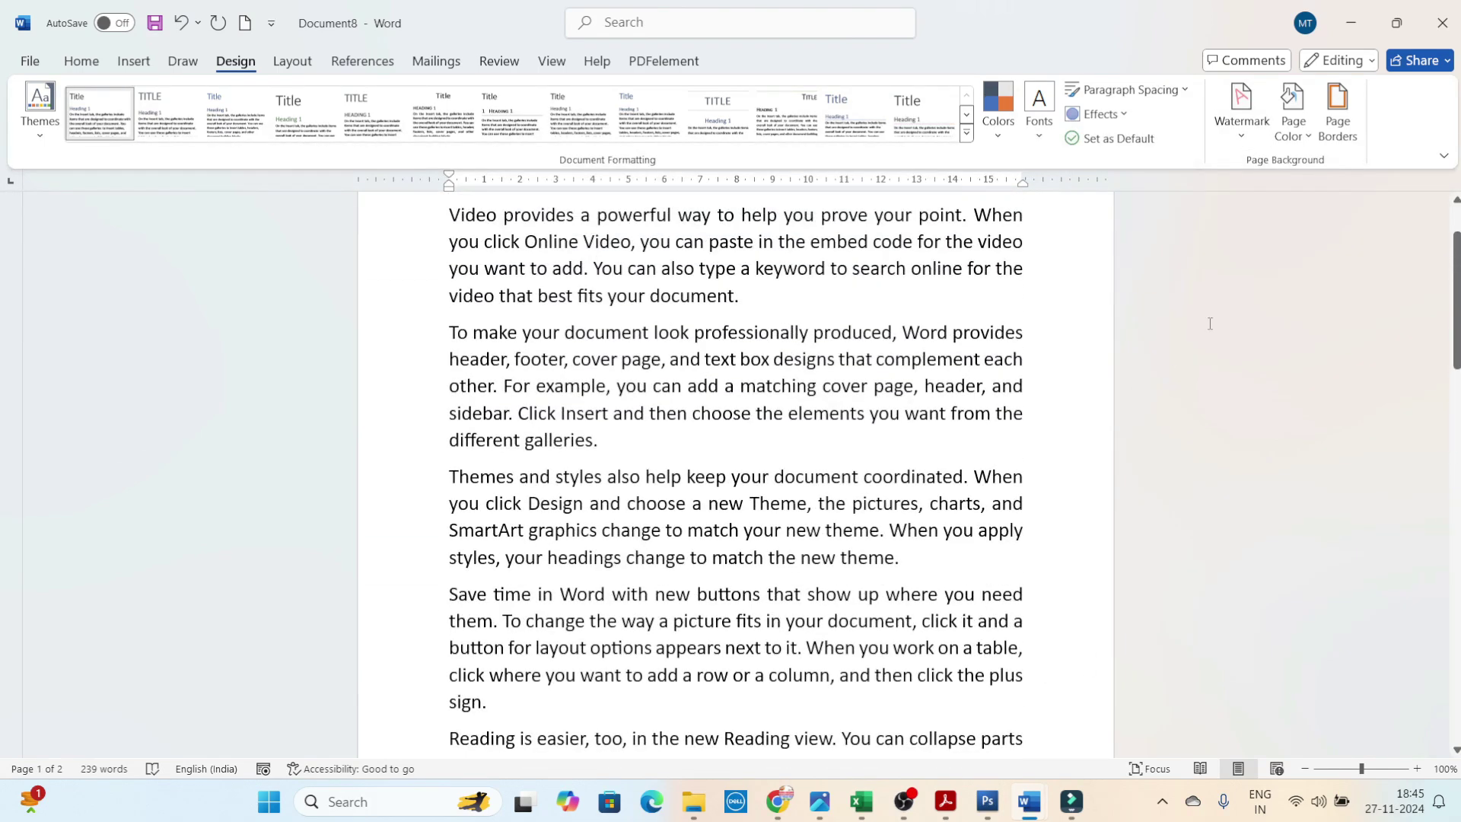
Start a custom Picture watermark and browse local files in the Downloads folder.
left_click(1248, 137)
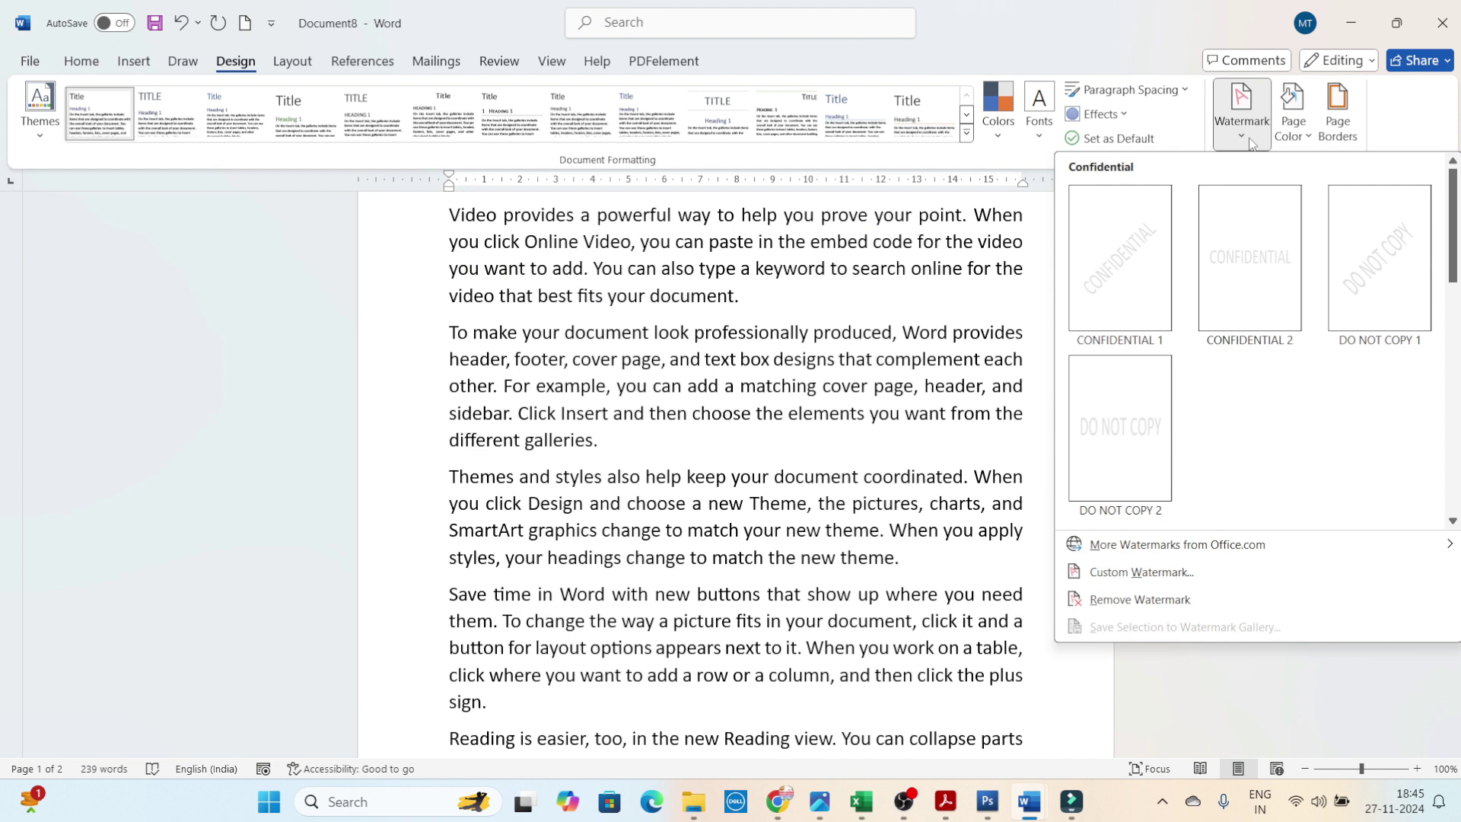
left_click(1130, 574)
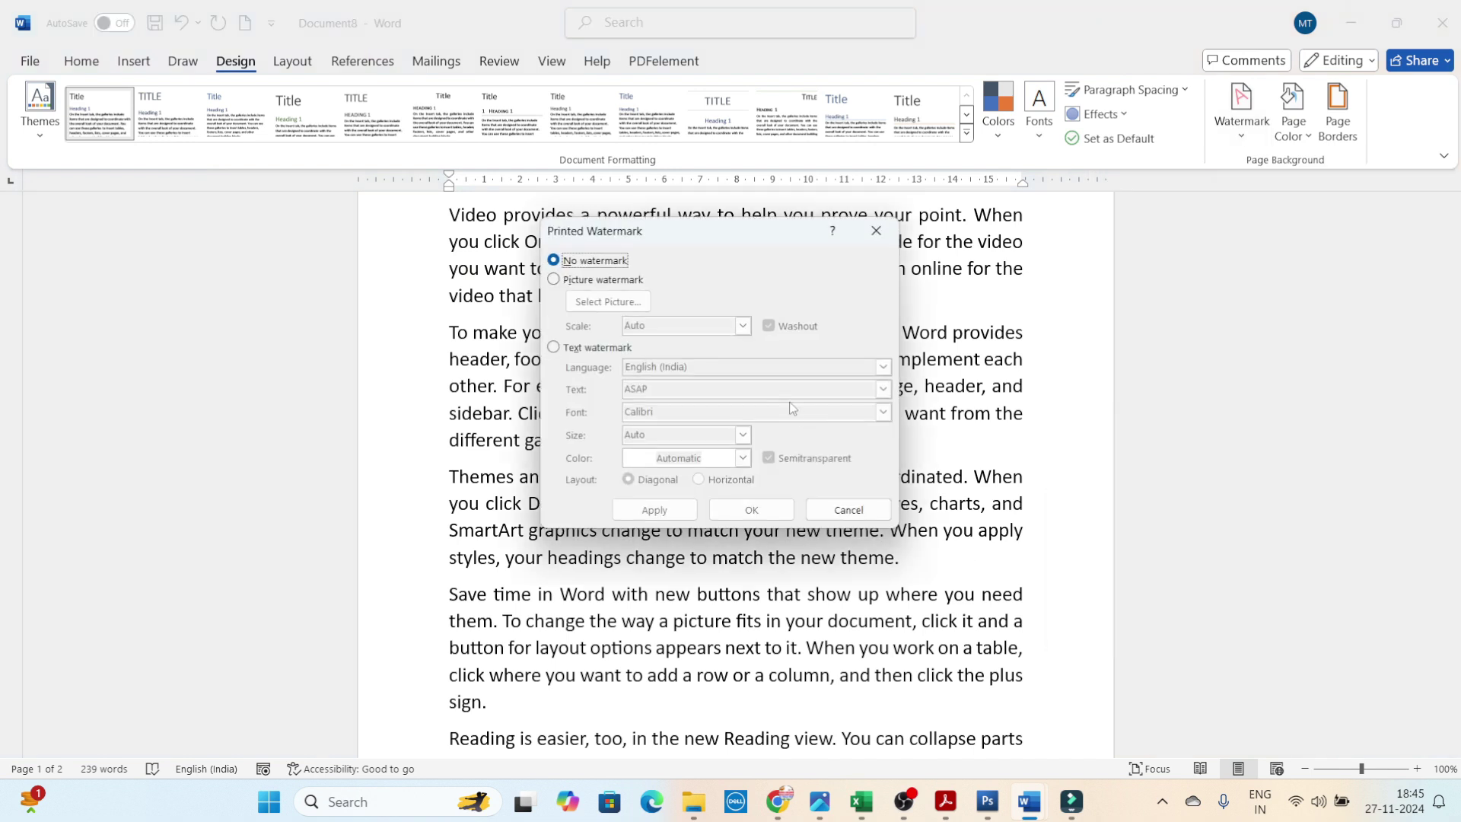
left_click(576, 281)
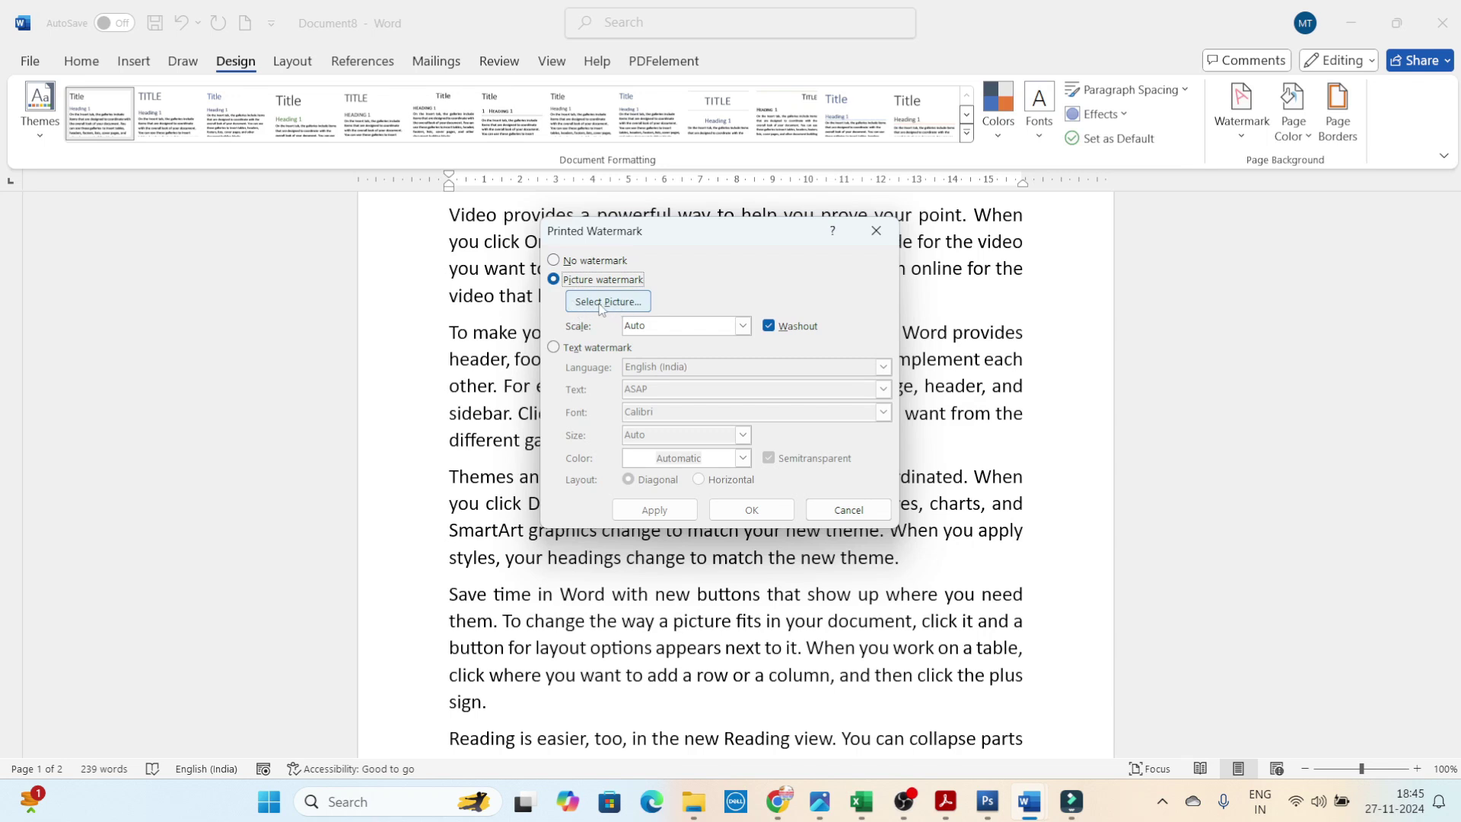
left_click(601, 303)
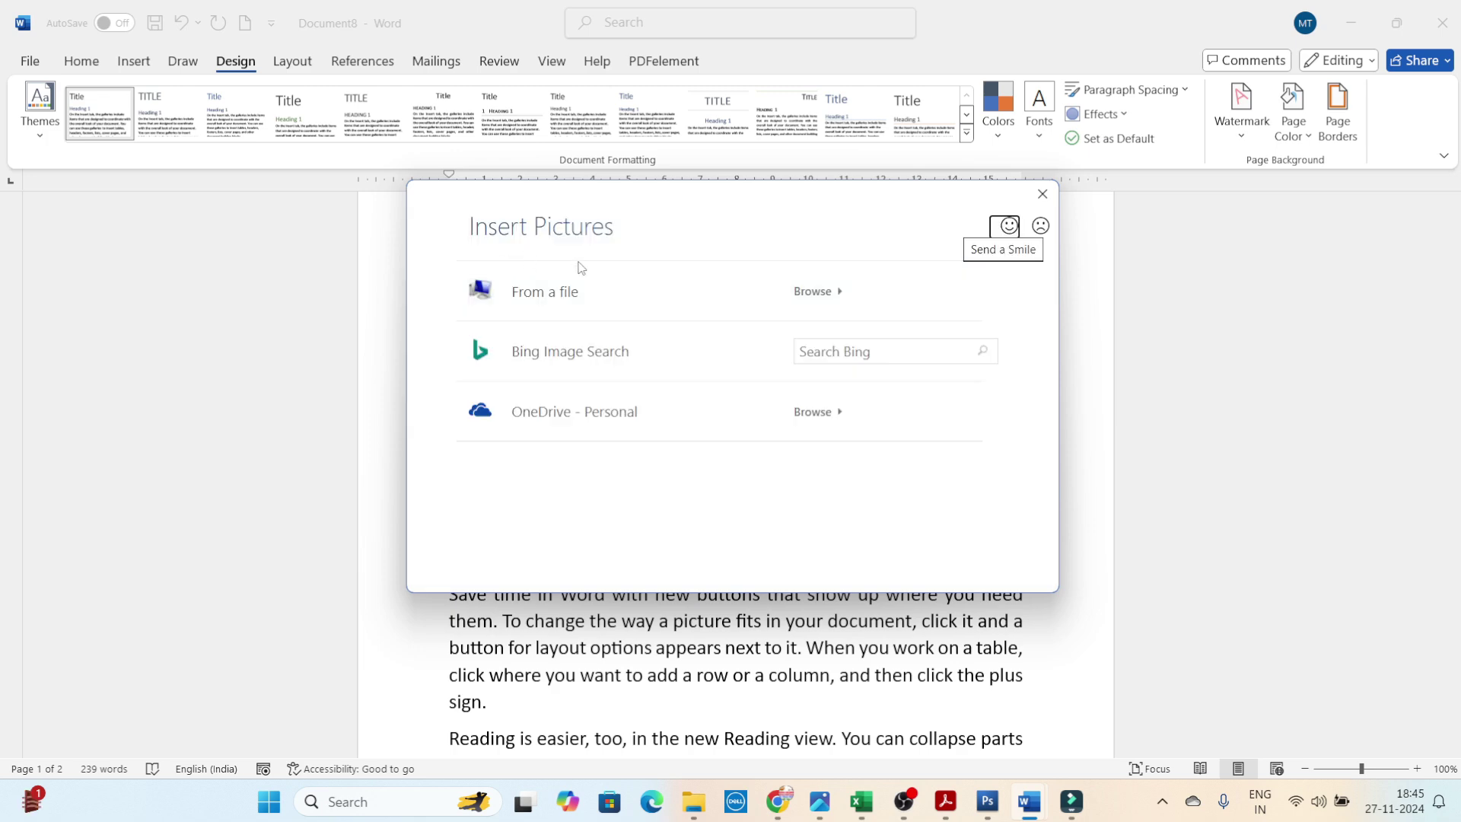
left_click(550, 306)
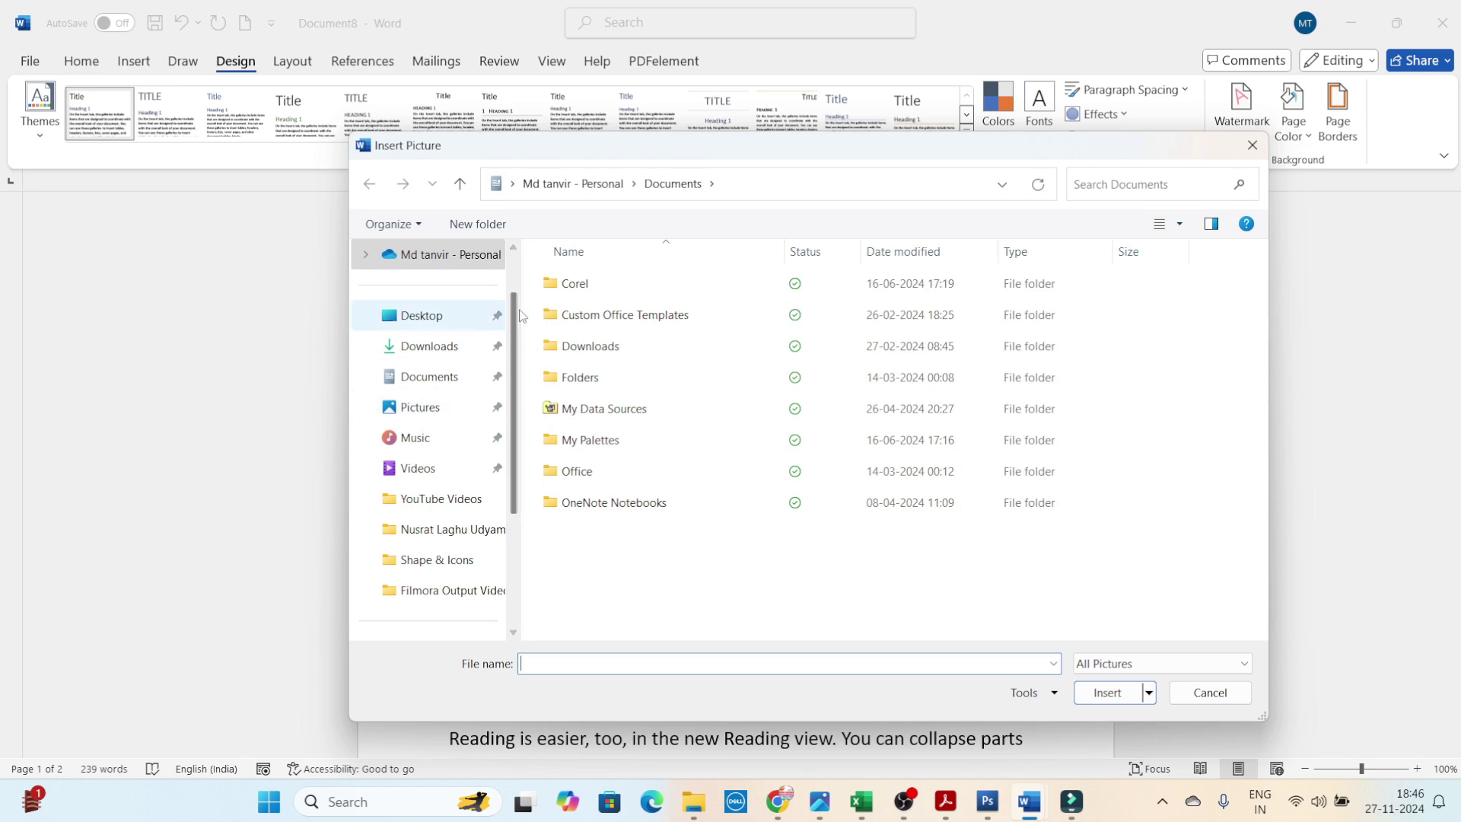
left_click(449, 348)
Insert the blue circle image as a washed-out watermark at Auto scale.
scroll(1168, 411, "down", 3)
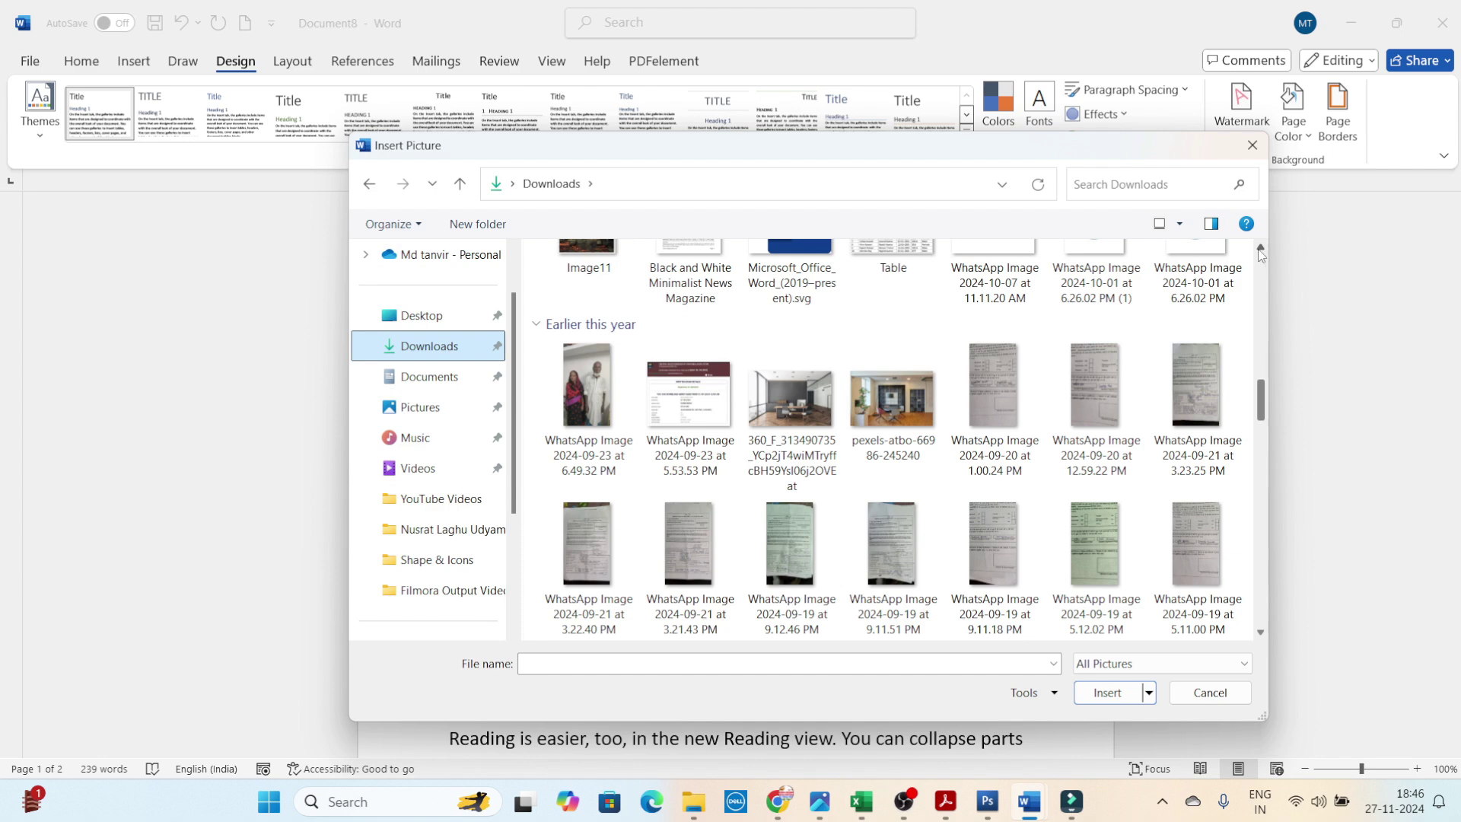
left_click(1260, 249)
left_click(1096, 304)
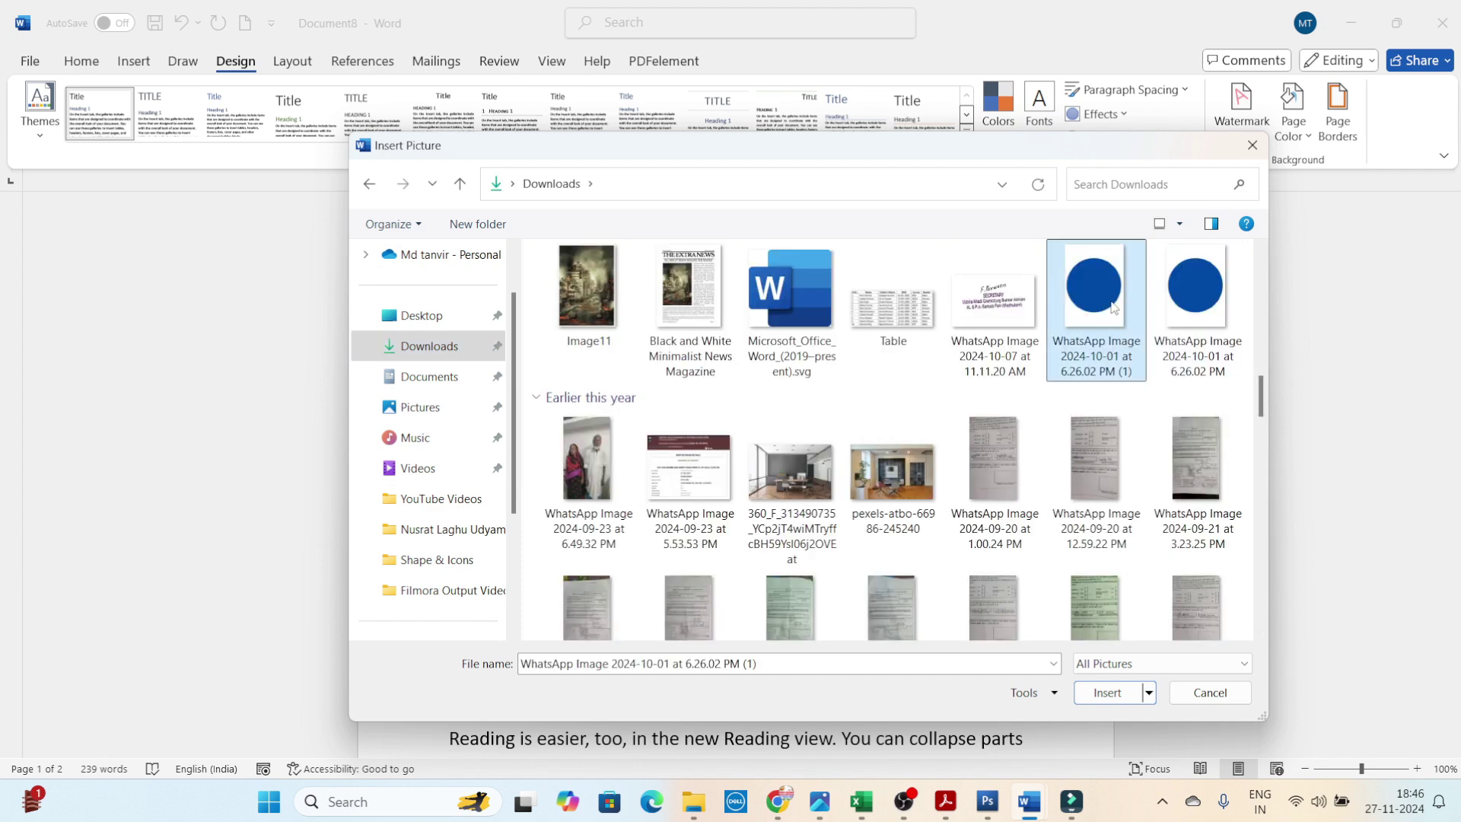
left_click(1107, 694)
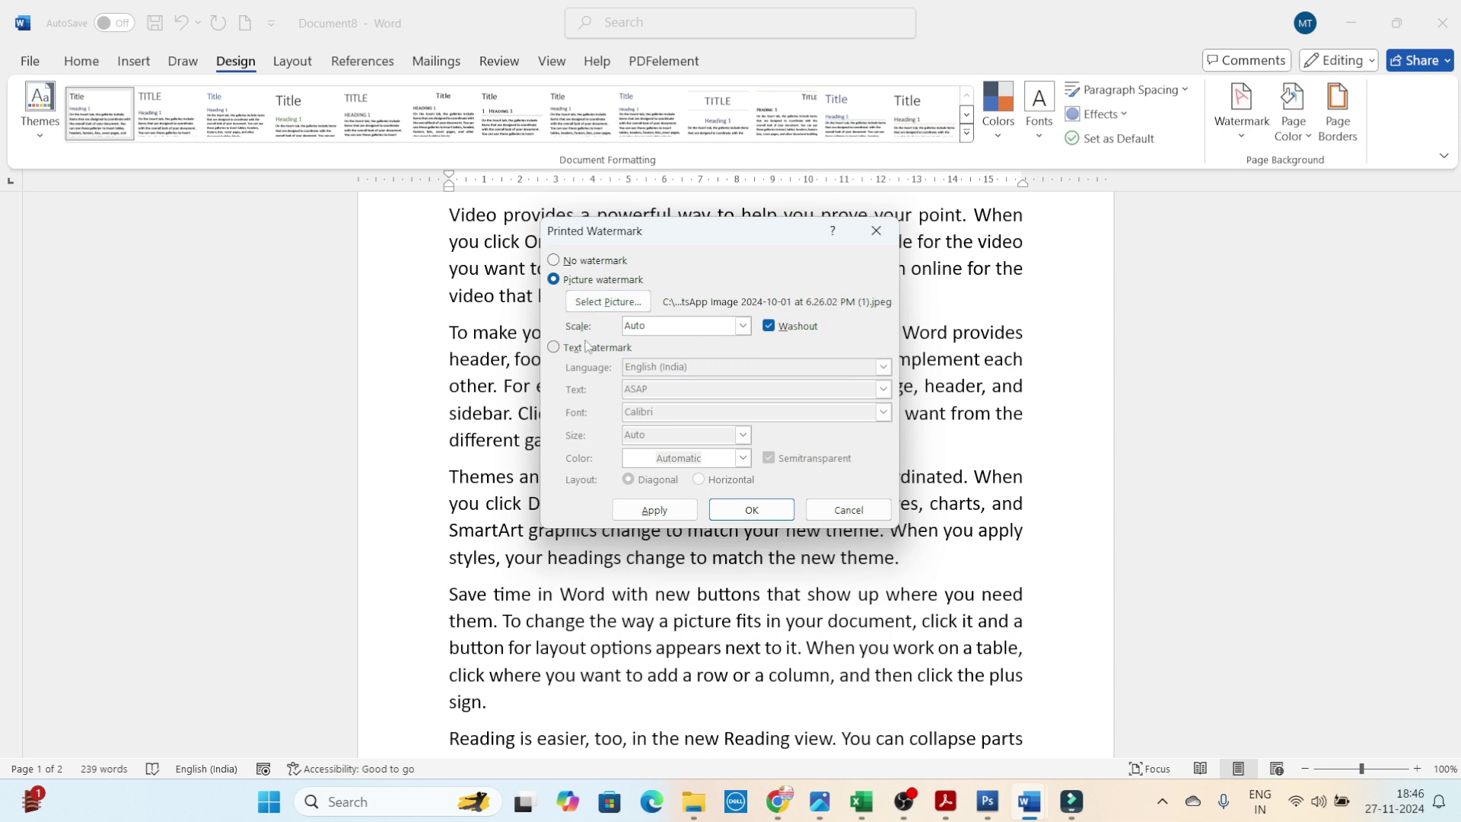
left_click(742, 327)
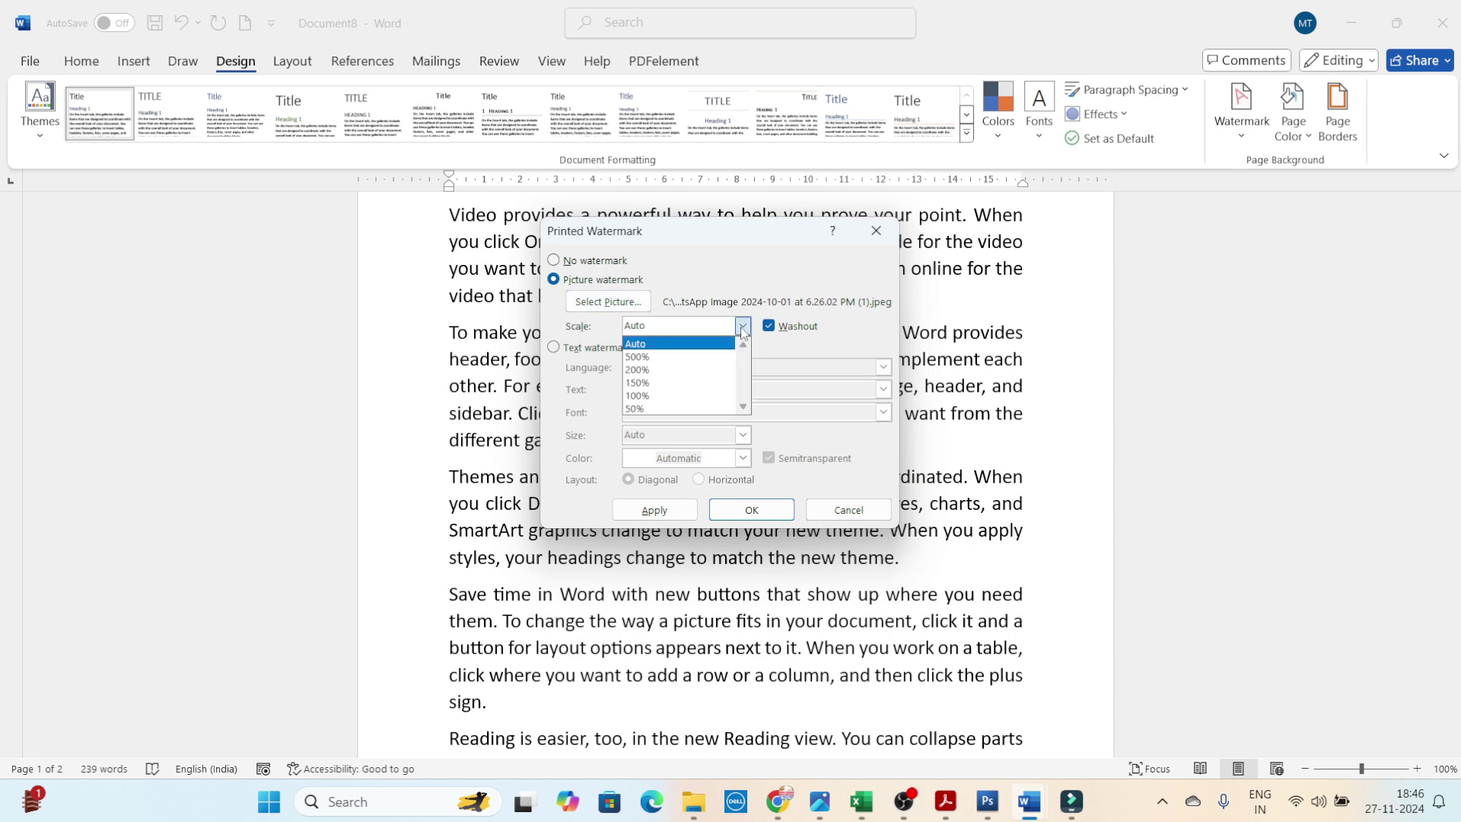
left_click(742, 327)
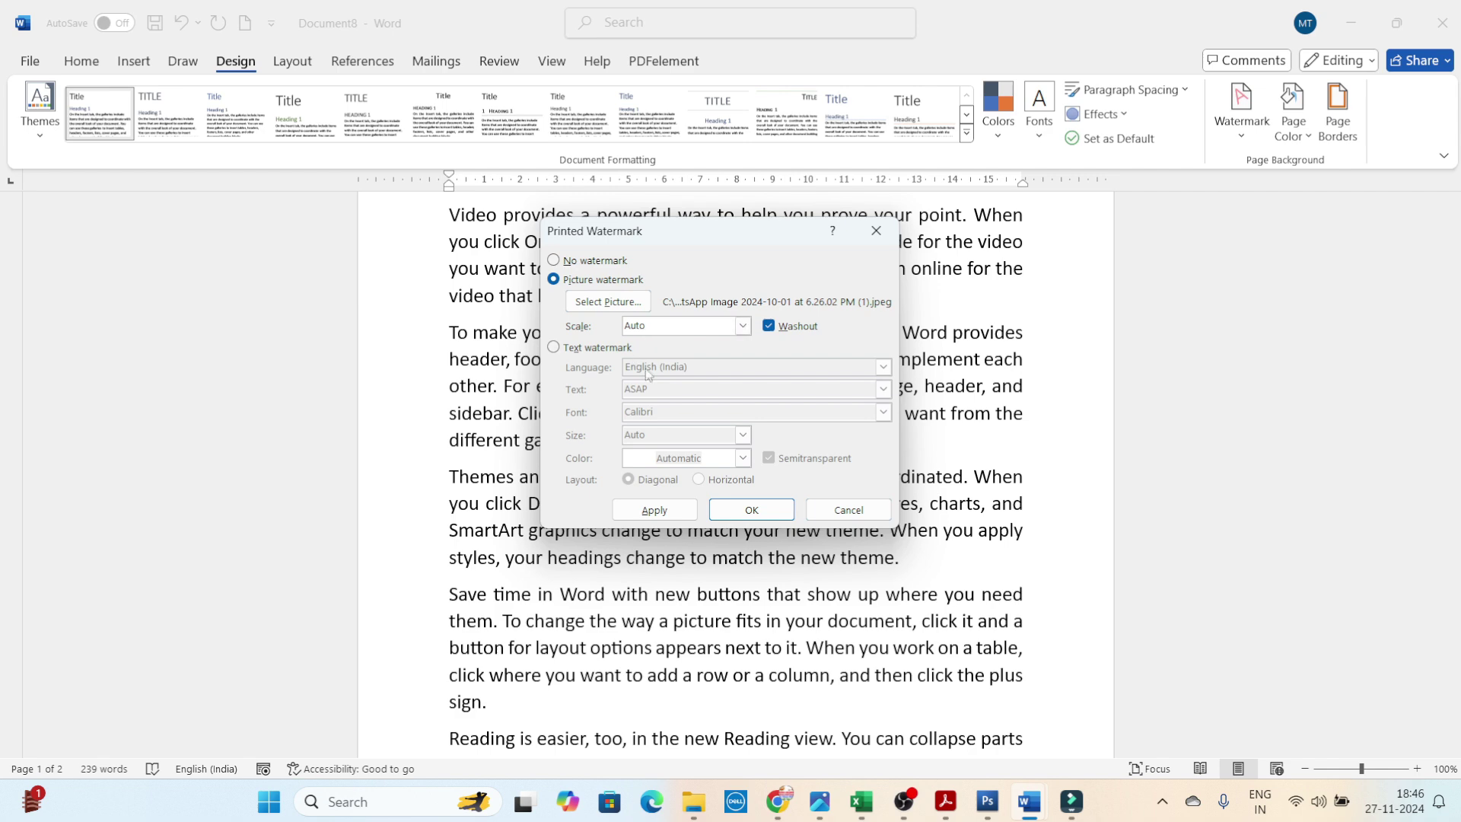
left_click(742, 510)
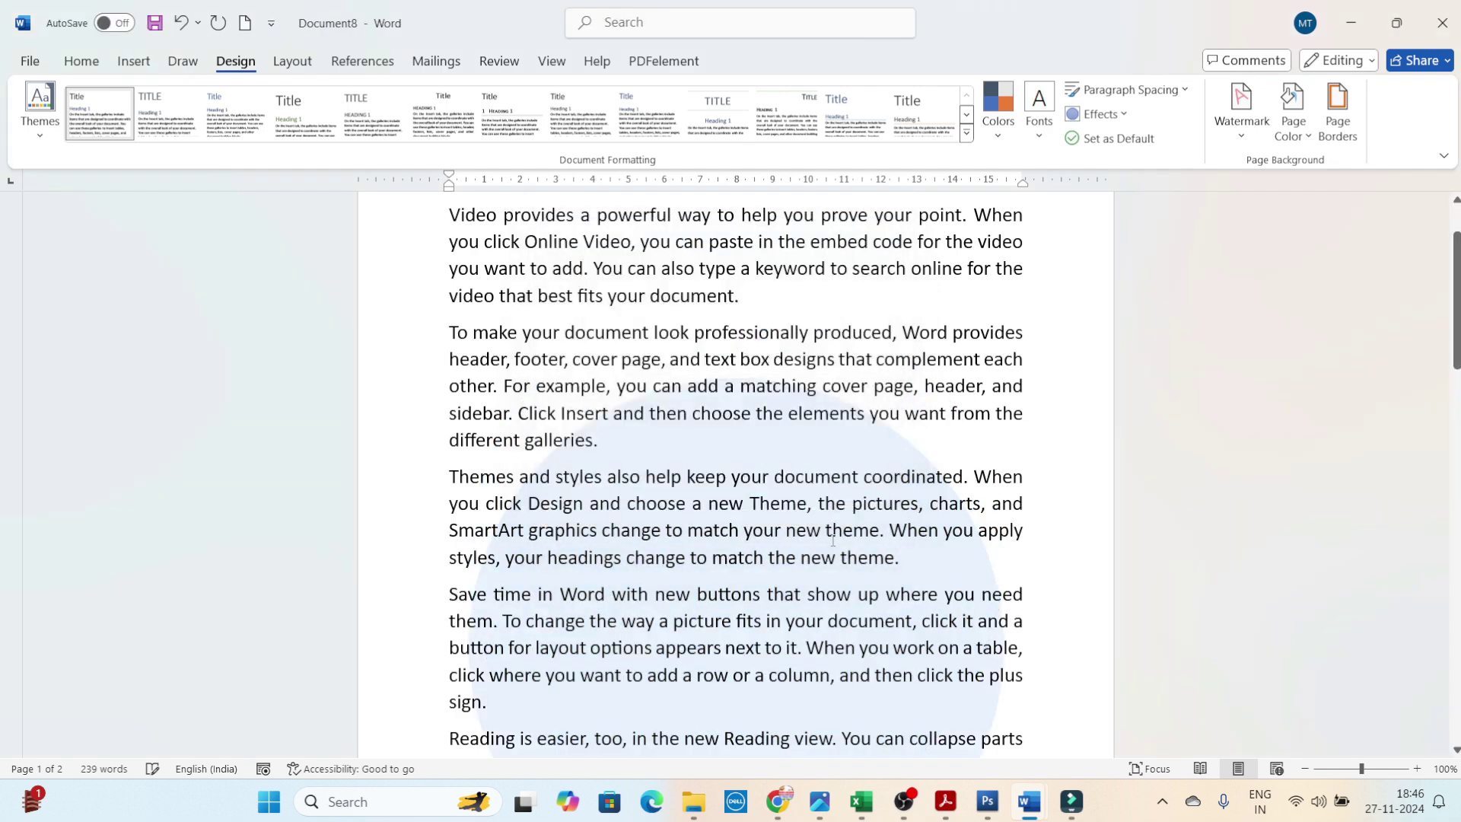
Rescale the blue circle picture watermark to 50% in Custom Watermark.
scroll(834, 544, "down", 5)
scroll(834, 547, "down", 5)
scroll(833, 544, "down", 5)
scroll(833, 544, "down", 3)
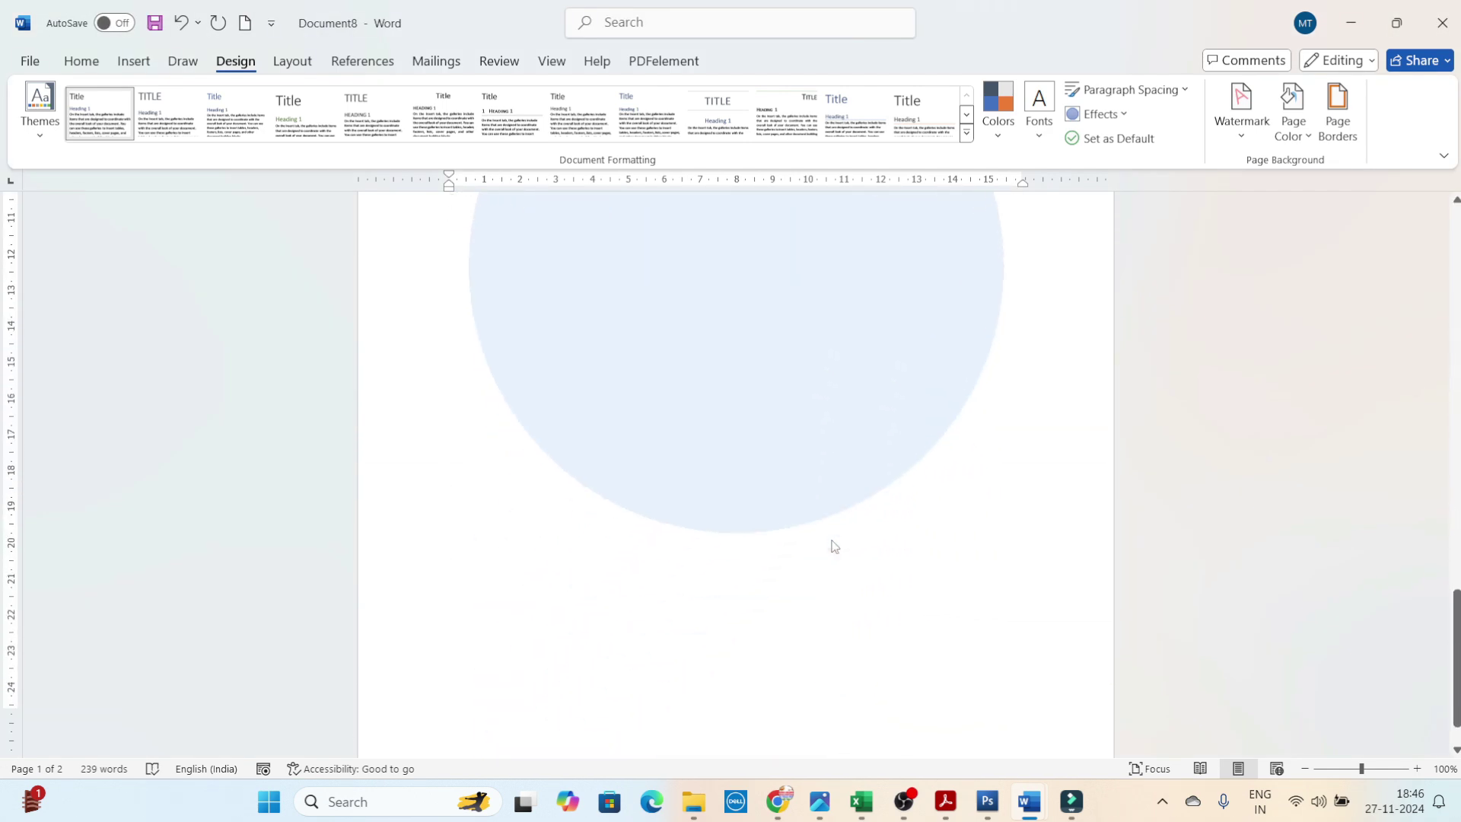
scroll(833, 544, "up", 5)
scroll(832, 540, "up", 6)
scroll(831, 540, "up", 5)
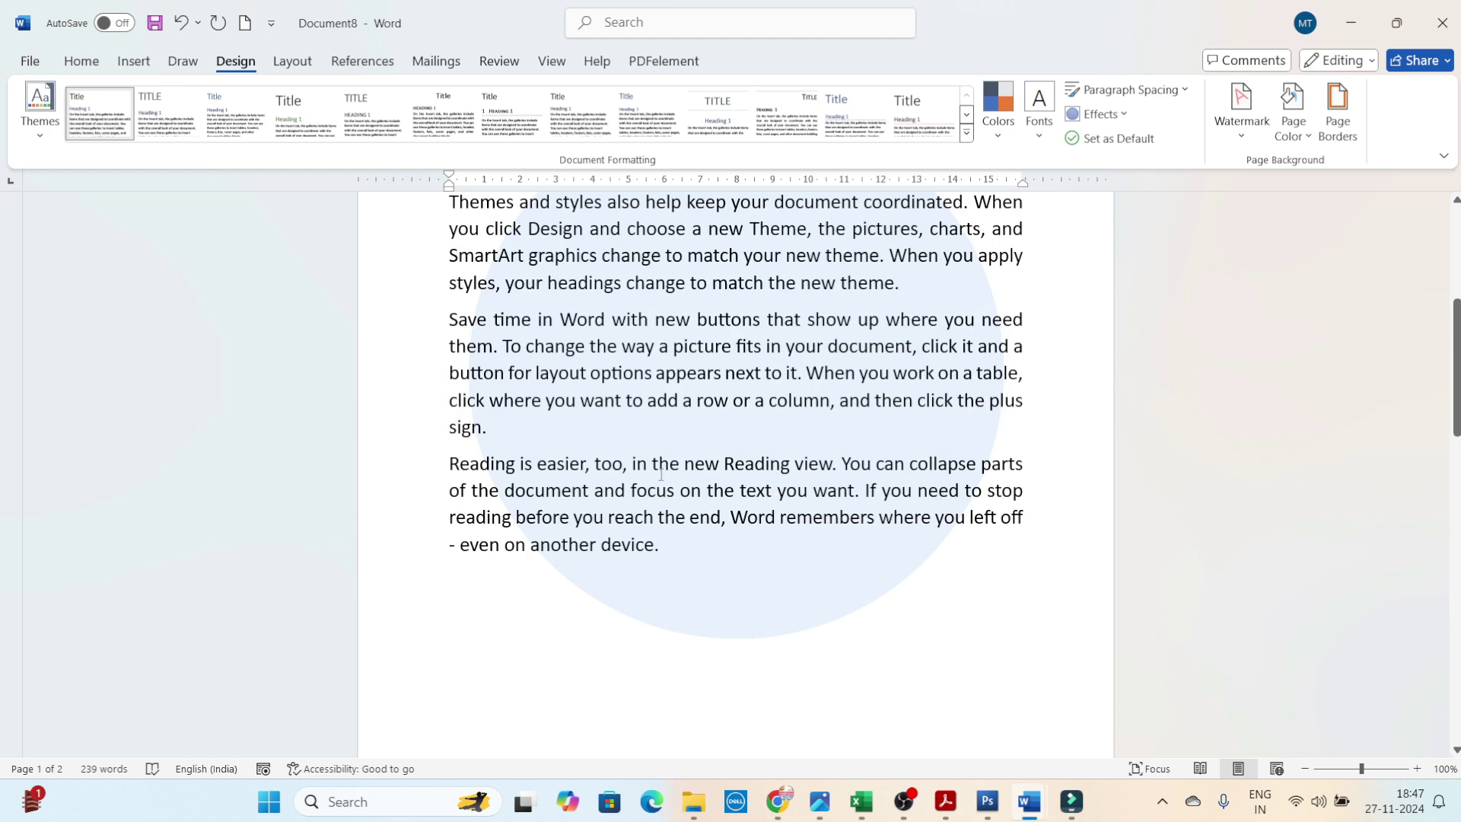
scroll(771, 447, "down", 4)
scroll(771, 448, "down", 6)
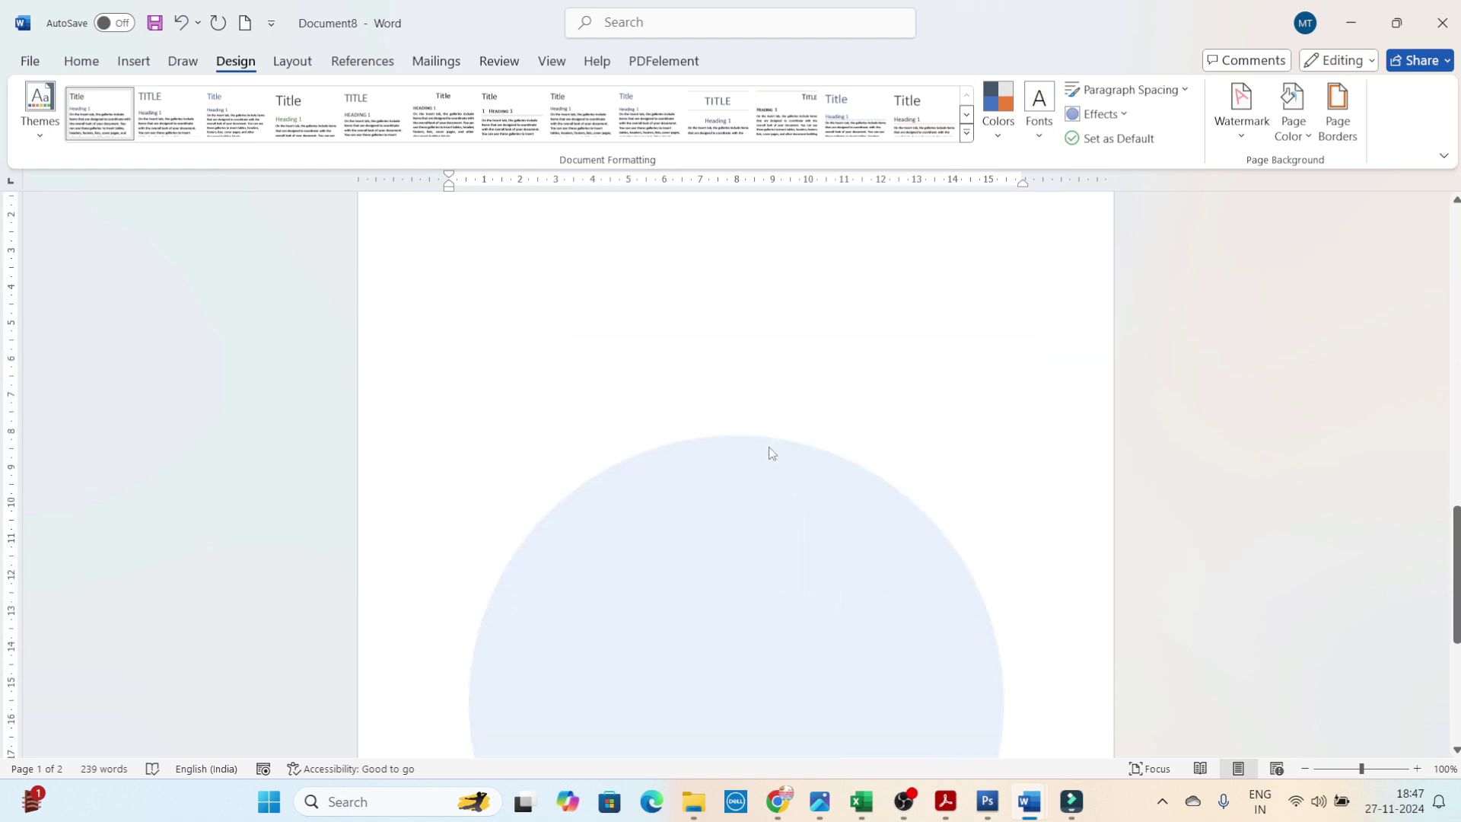
scroll(771, 450, "down", 4)
scroll(771, 453, "down", 1)
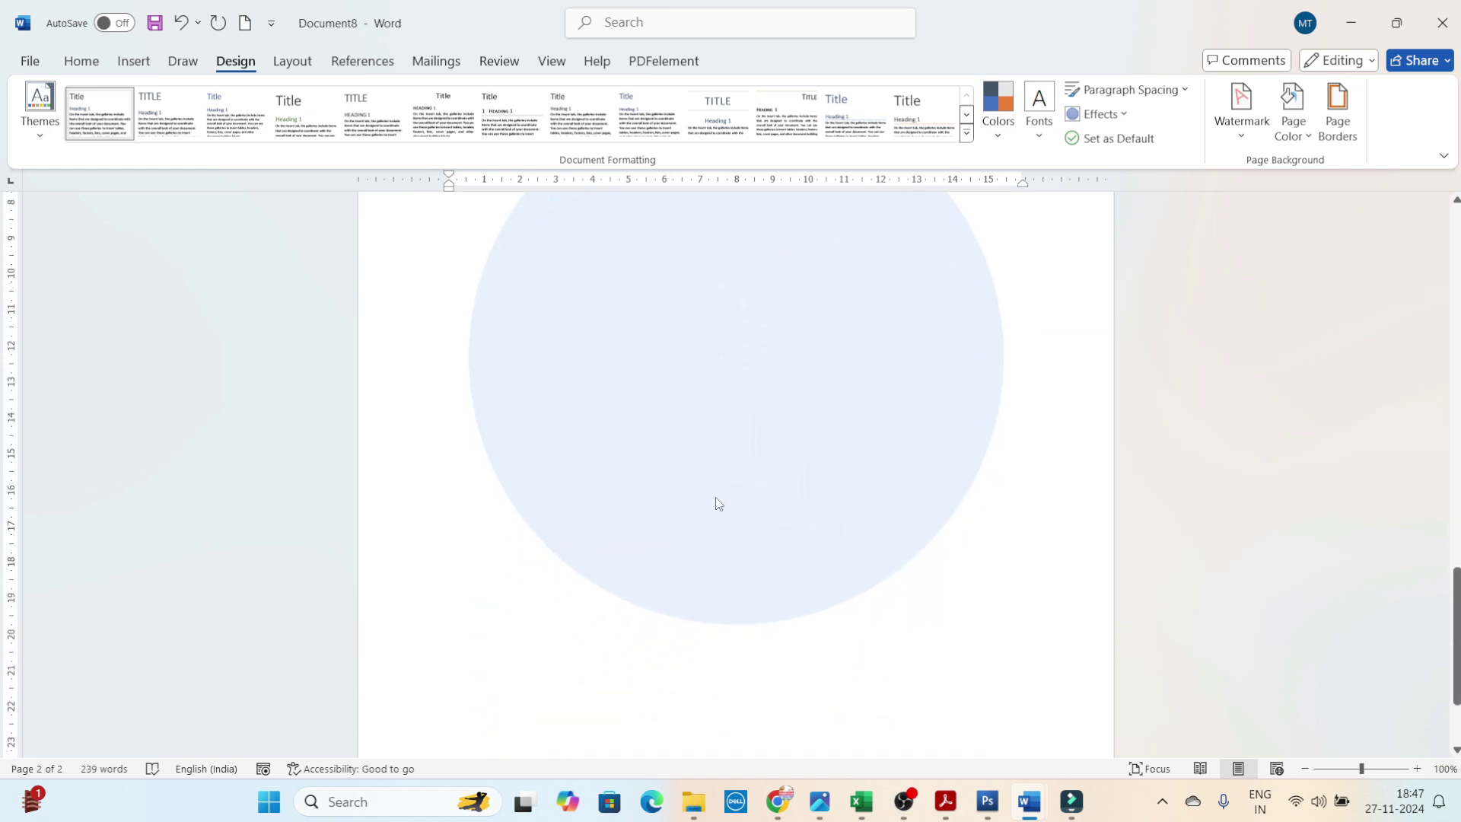
scroll(715, 496, "up", 1)
left_click(1233, 142)
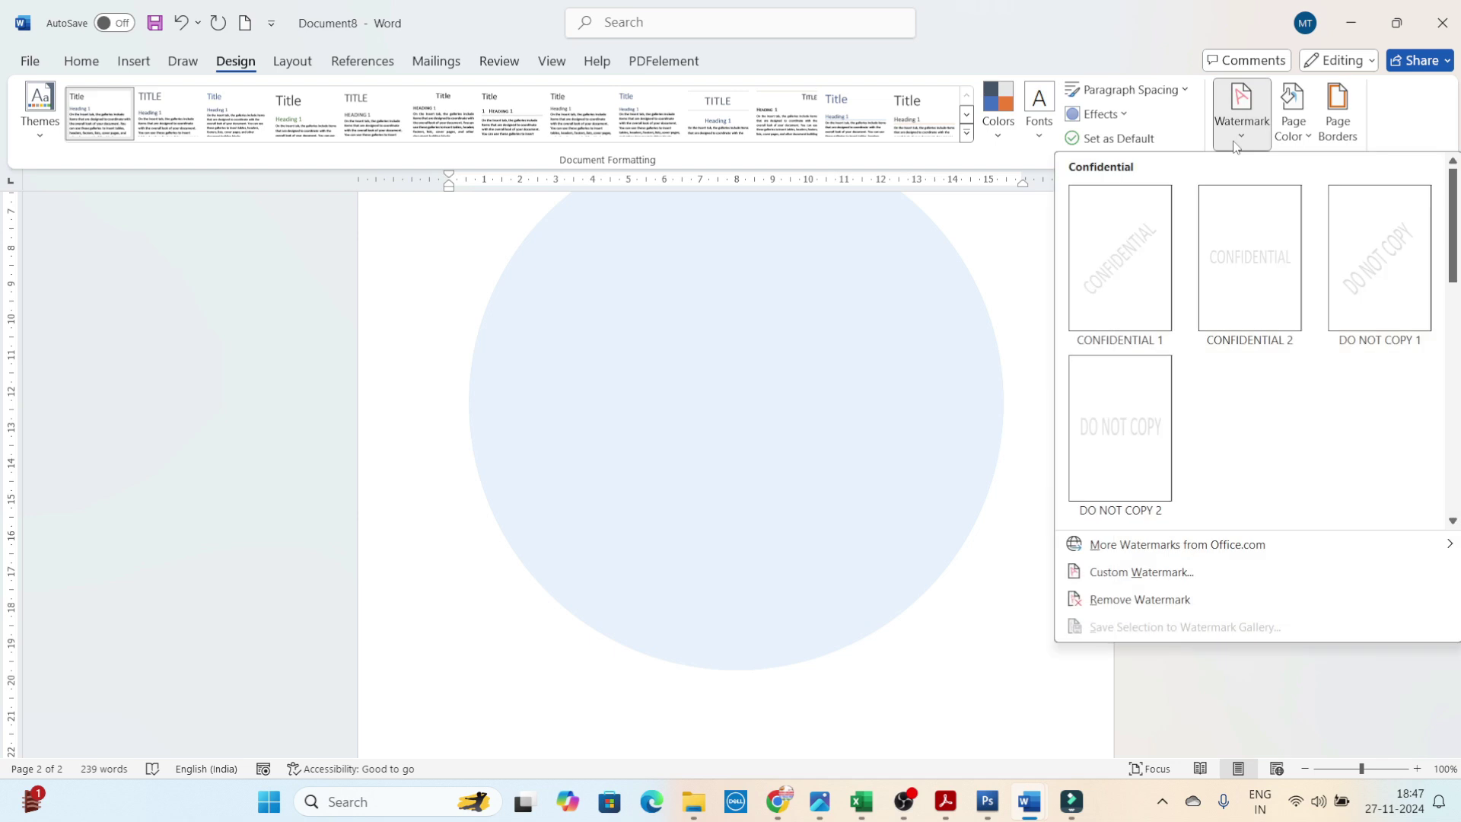
left_click(1095, 571)
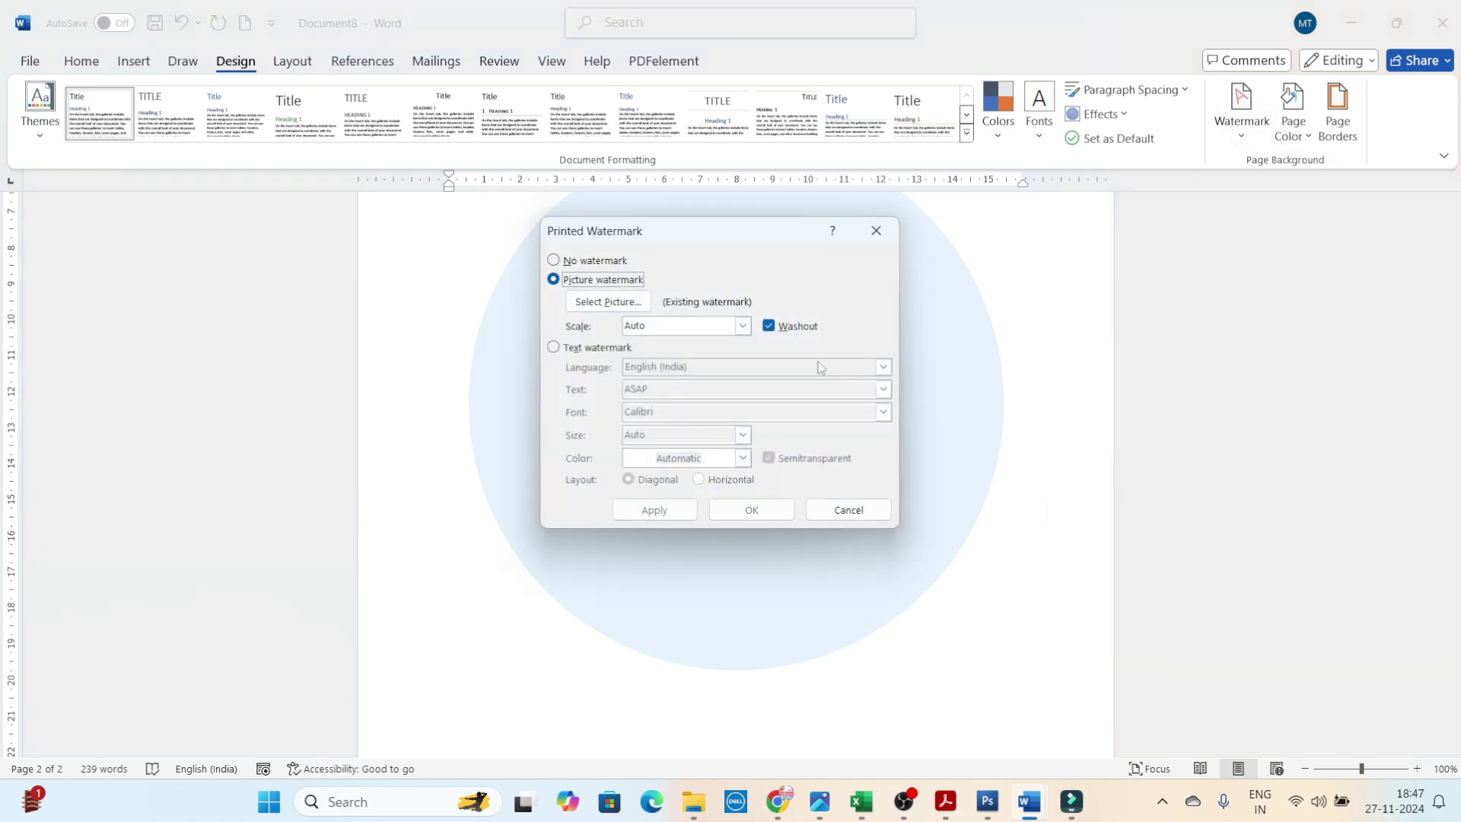
left_click(742, 327)
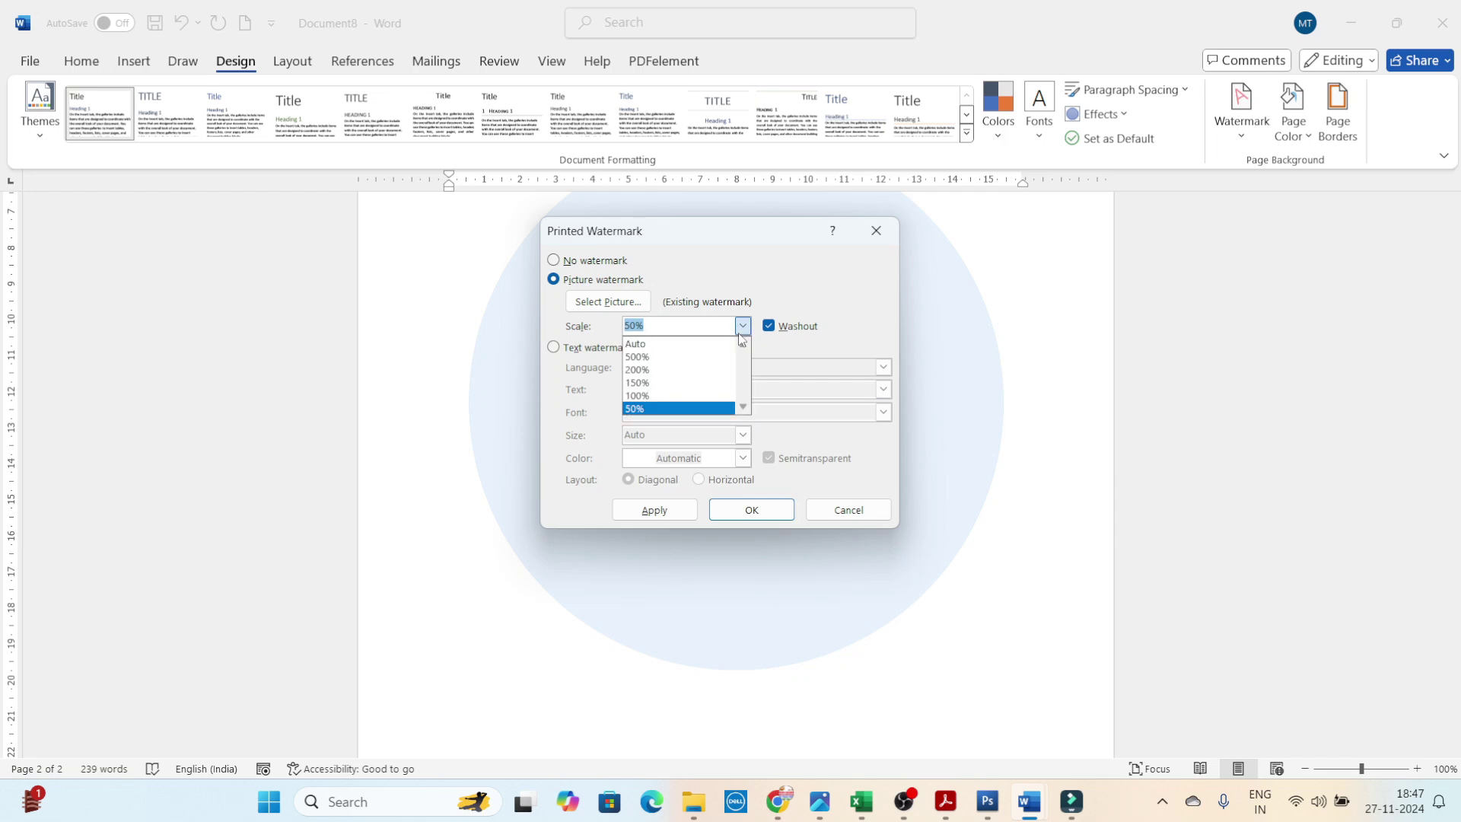
left_click(673, 409)
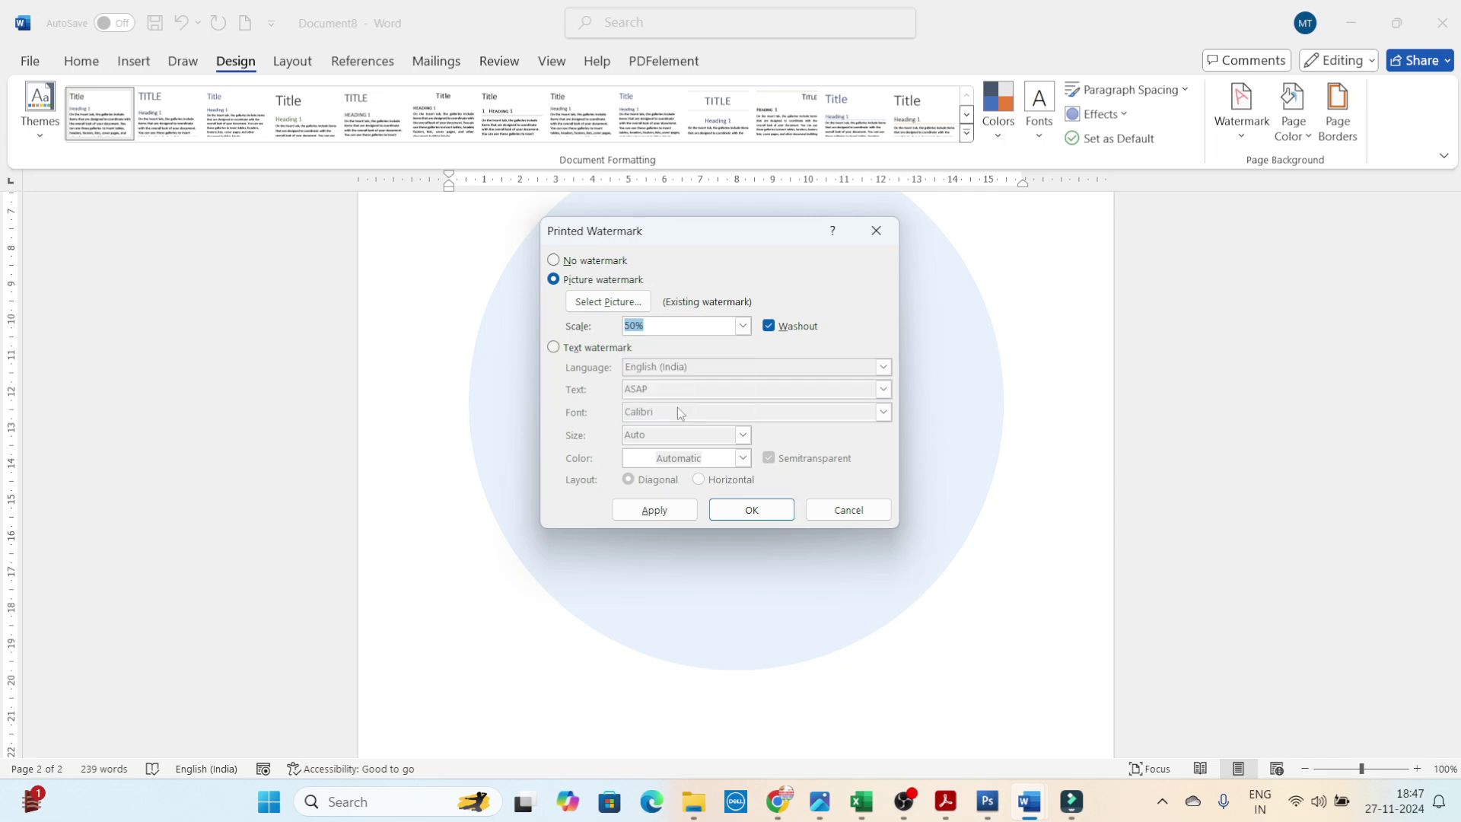
left_click(735, 507)
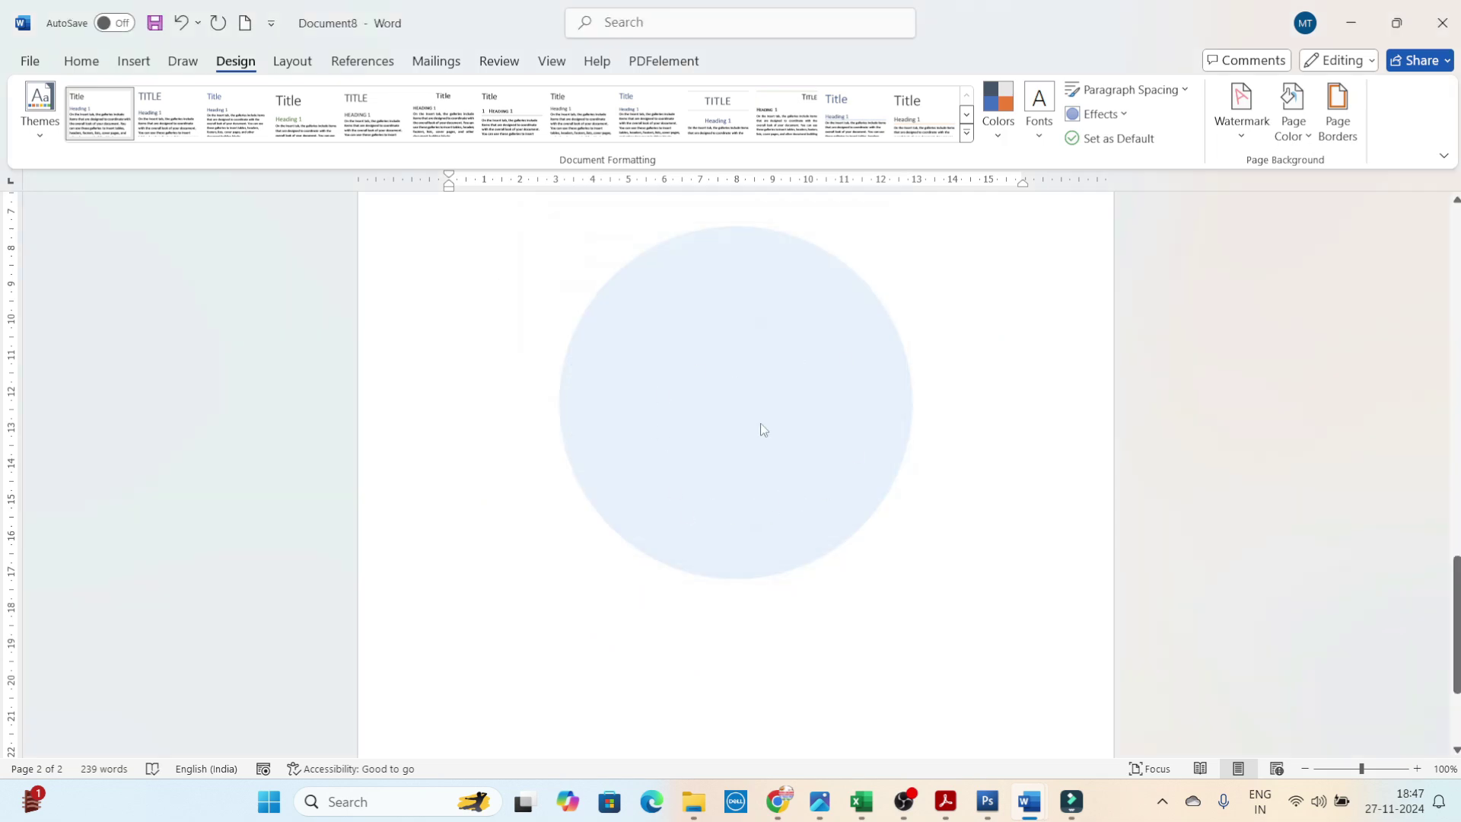
Remove the blue circle picture watermark, leaving the paragraphs on plain pages.
scroll(761, 426, "up", 3)
scroll(760, 424, "up", 4)
scroll(760, 424, "up", 3)
scroll(837, 424, "up", 2)
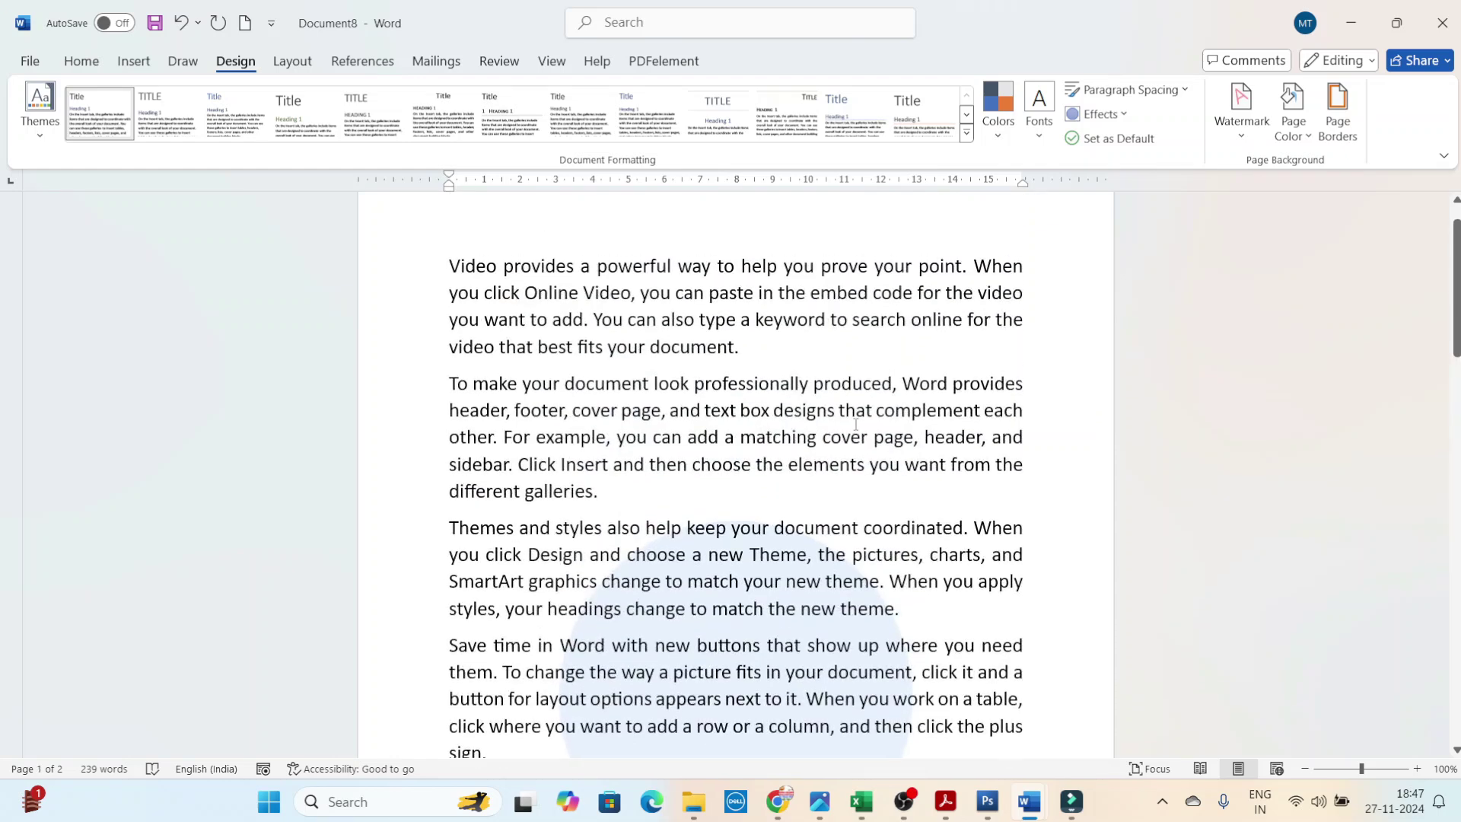
scroll(813, 503, "down", 3)
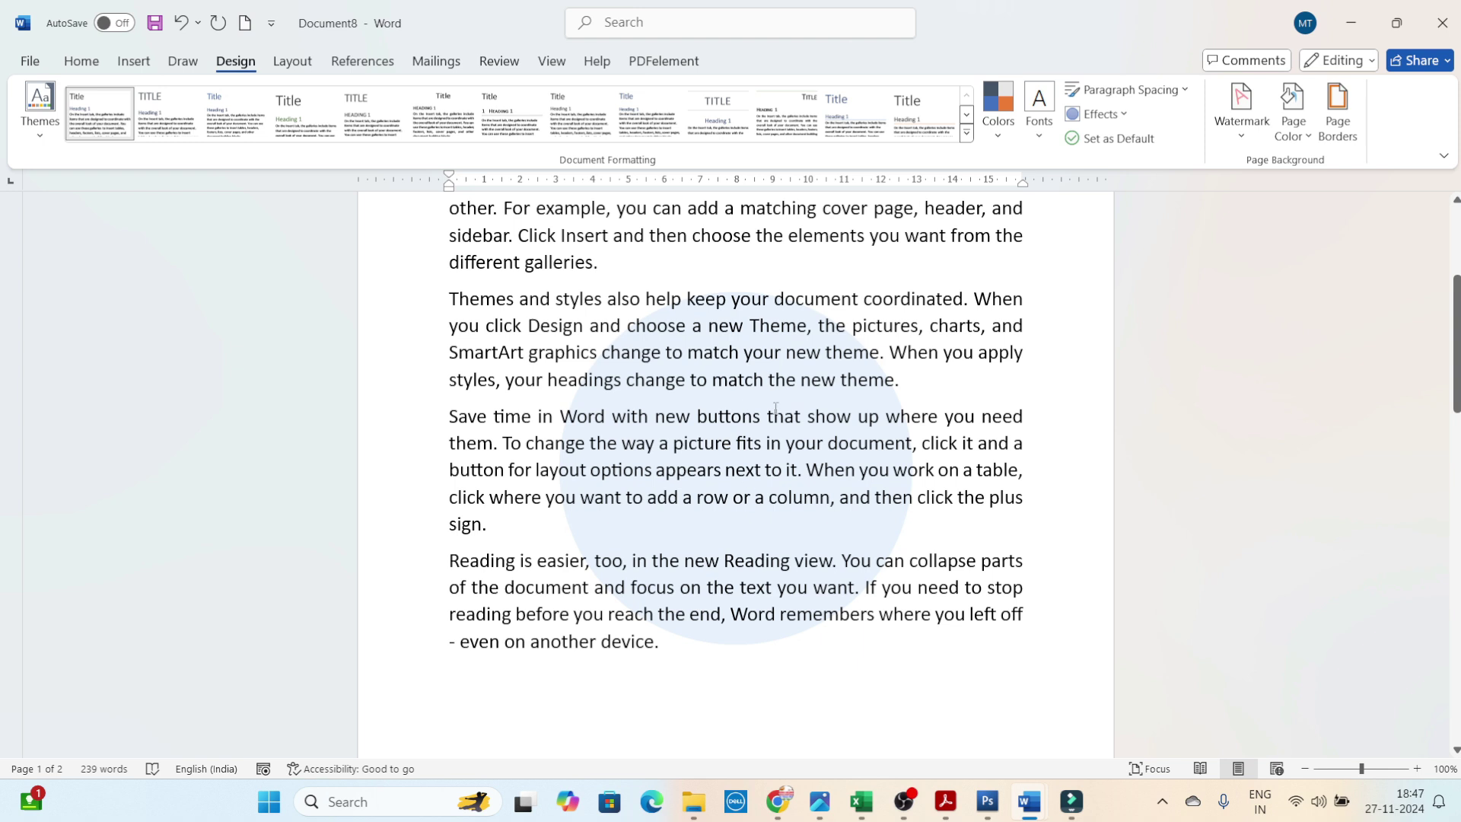
left_click(1245, 147)
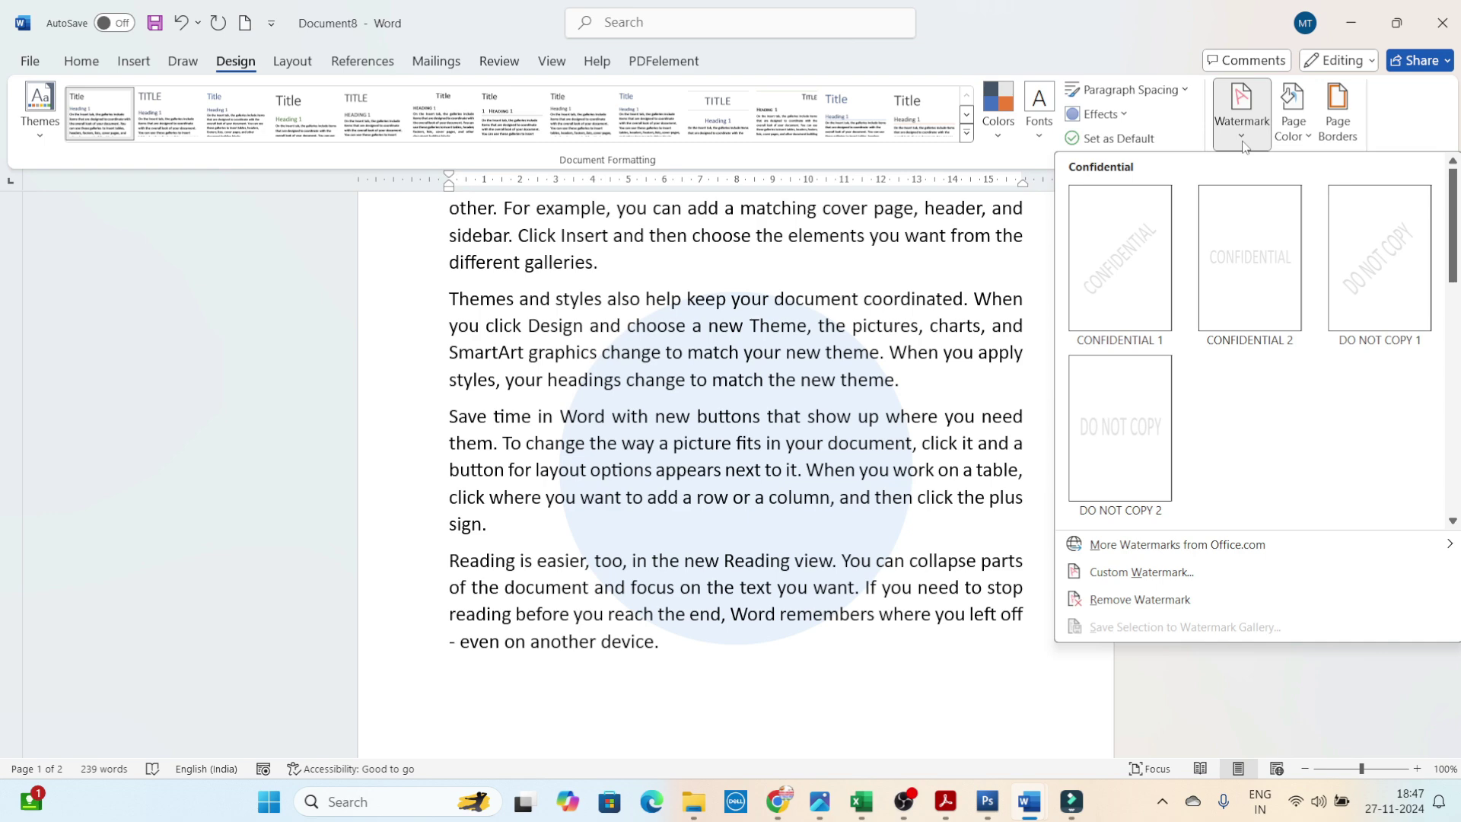
left_click(1130, 600)
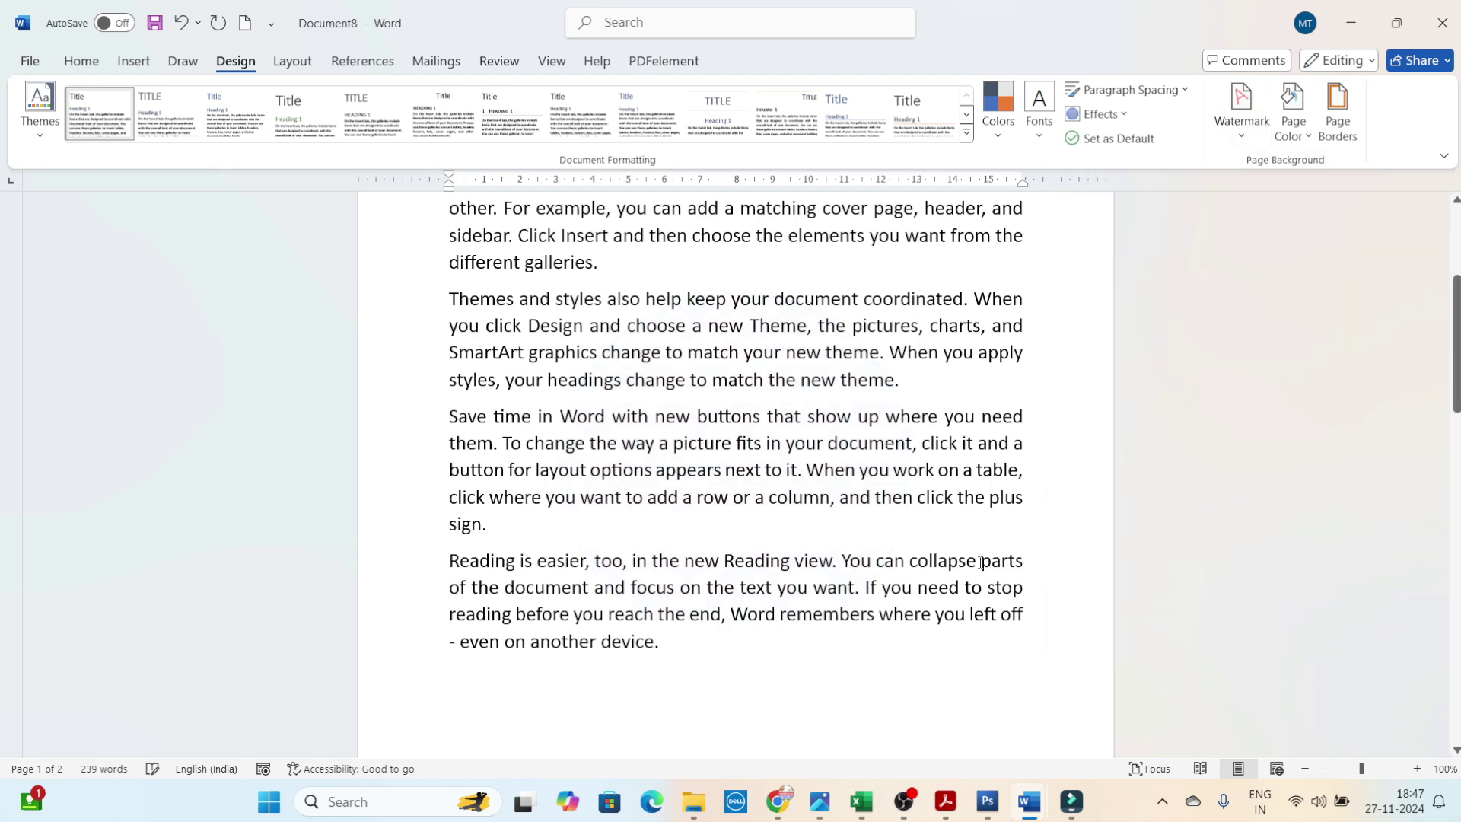
scroll(981, 563, "up", 3)
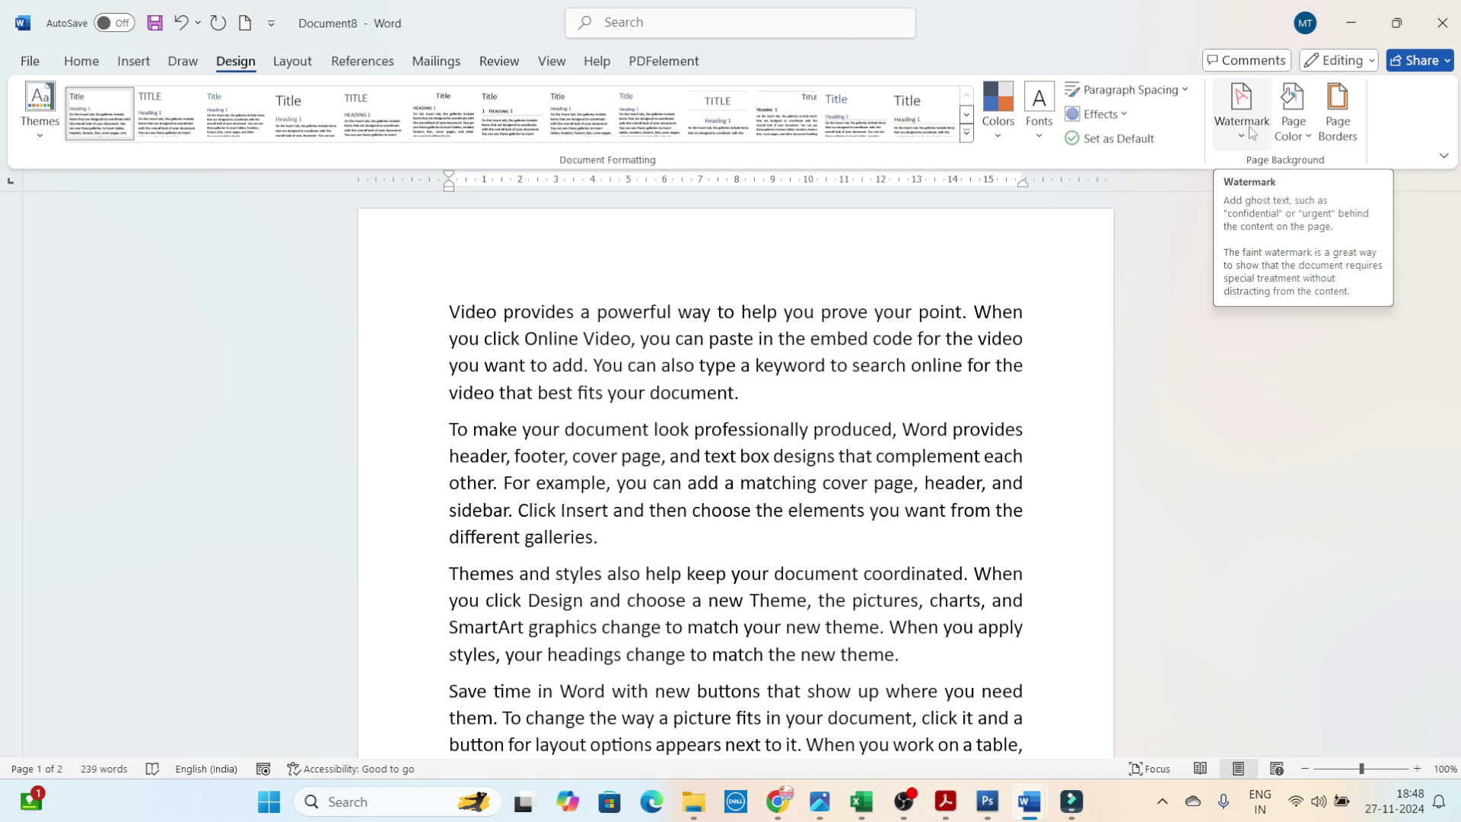
Apply a Yellow page colour, then bring up the print preview with Ctrl+P.
left_click(1308, 140)
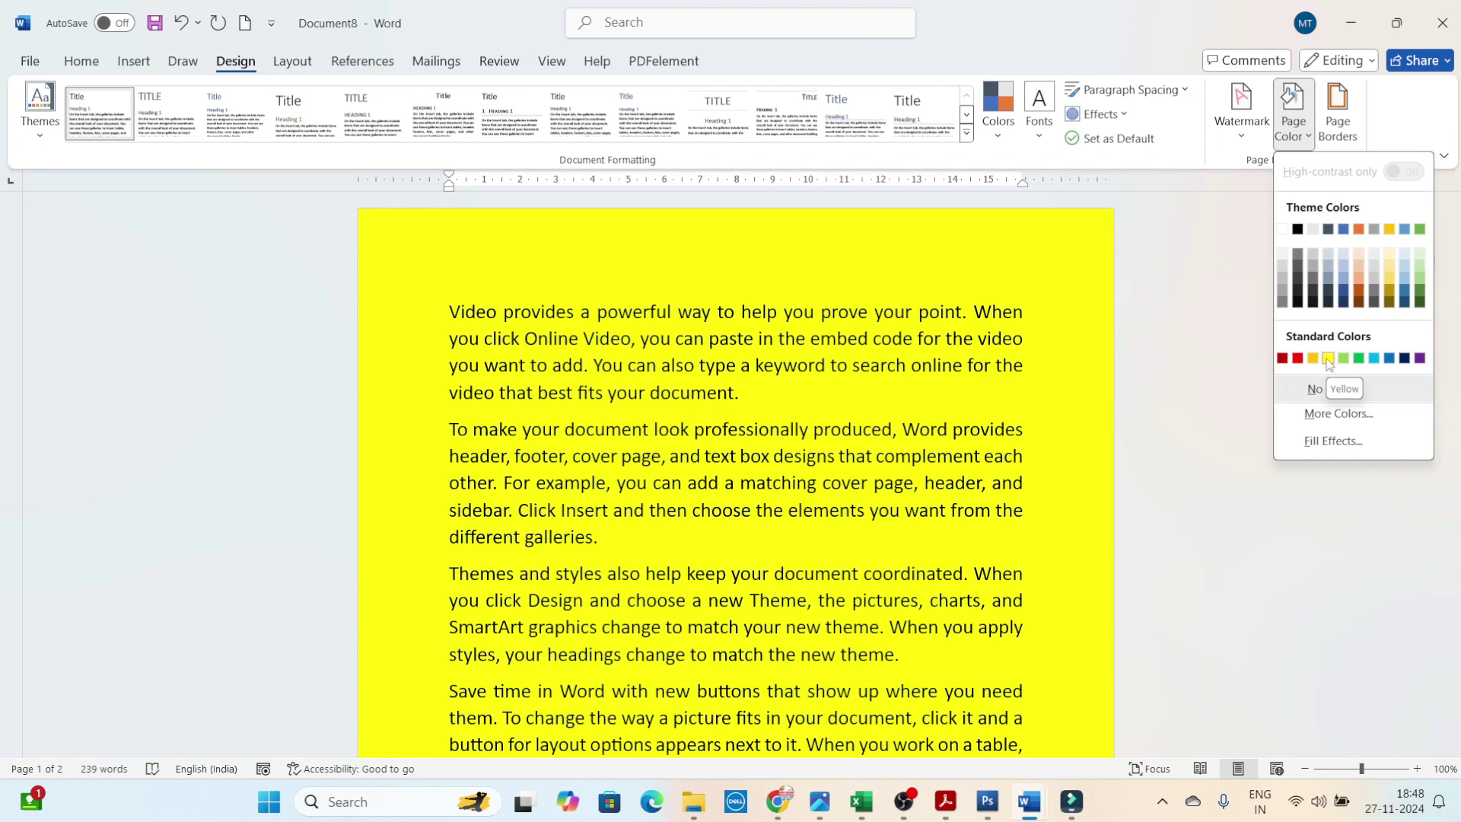
left_click(1327, 360)
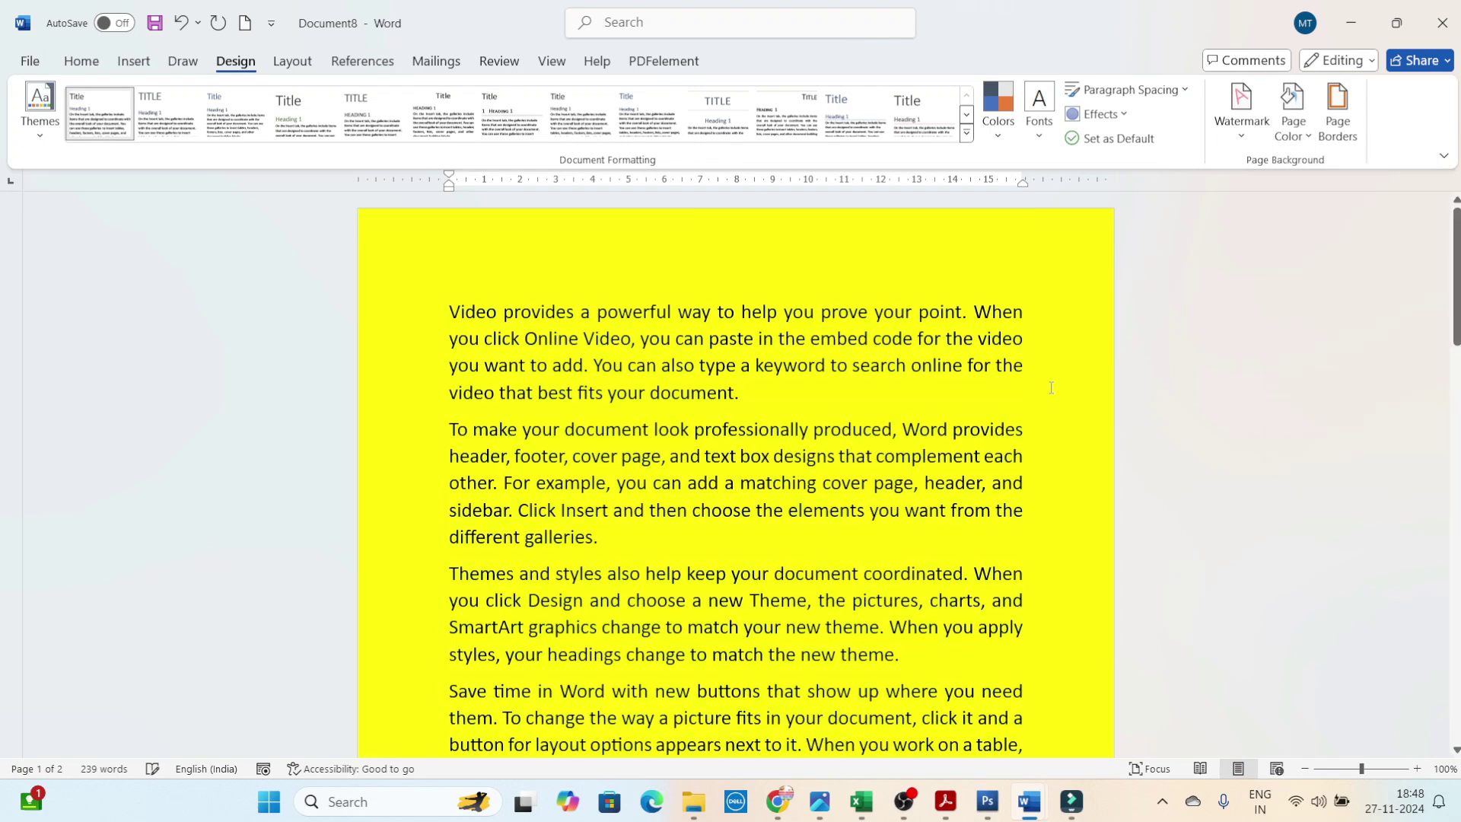
scroll(1024, 370, "down", 2)
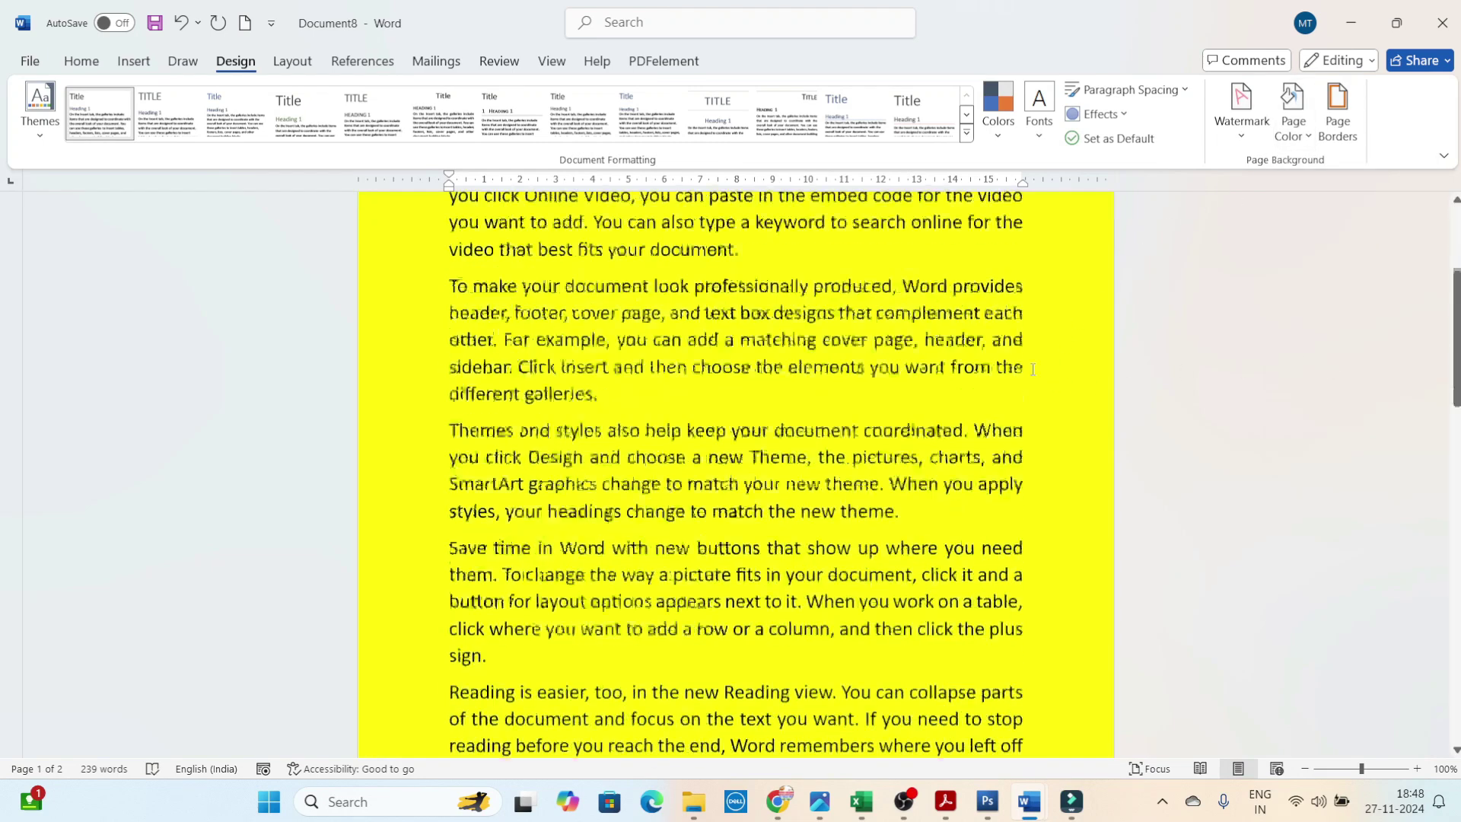
scroll(1024, 371, "up", 2)
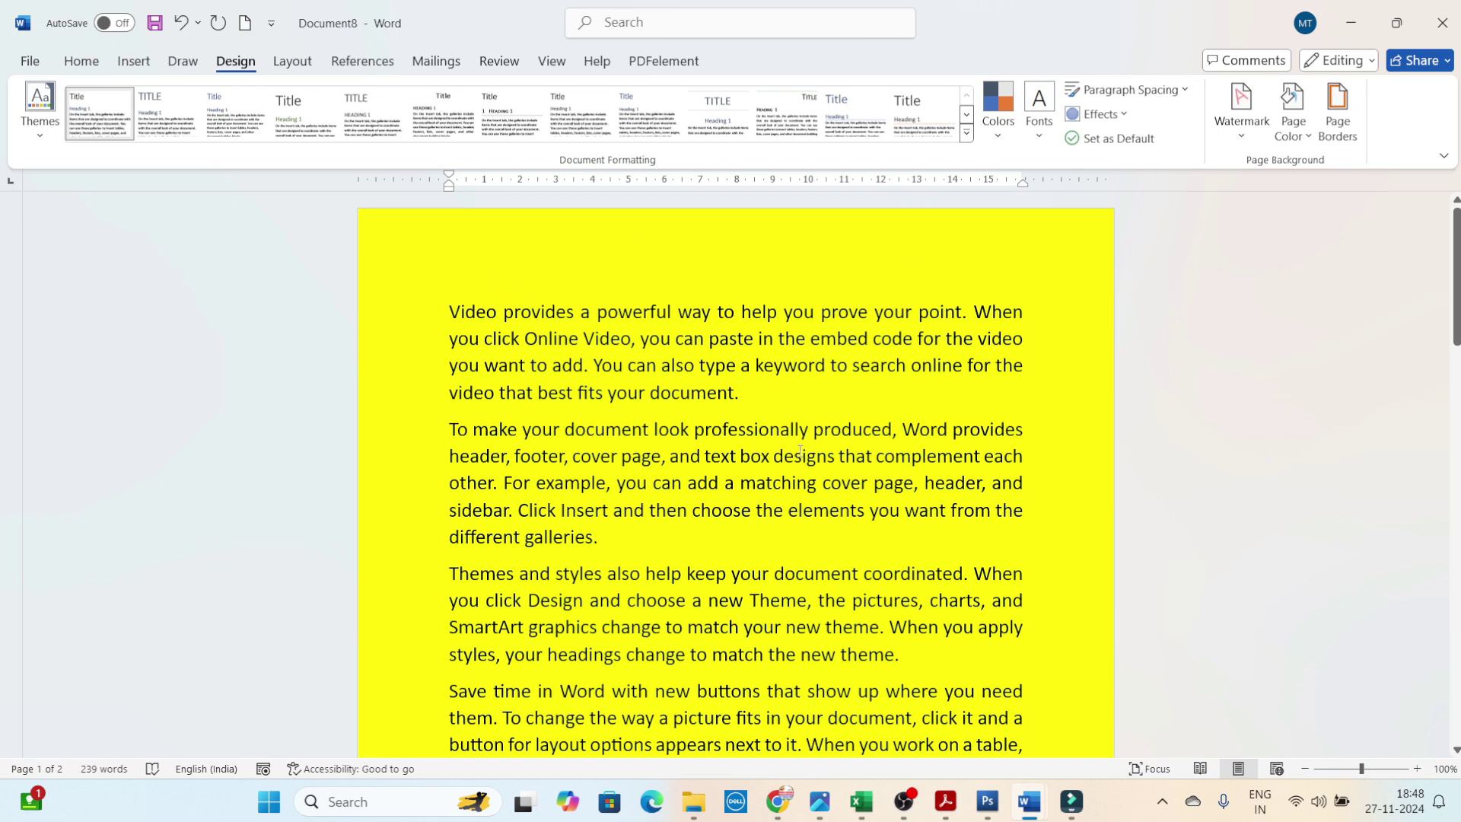
key("ctrl+p")
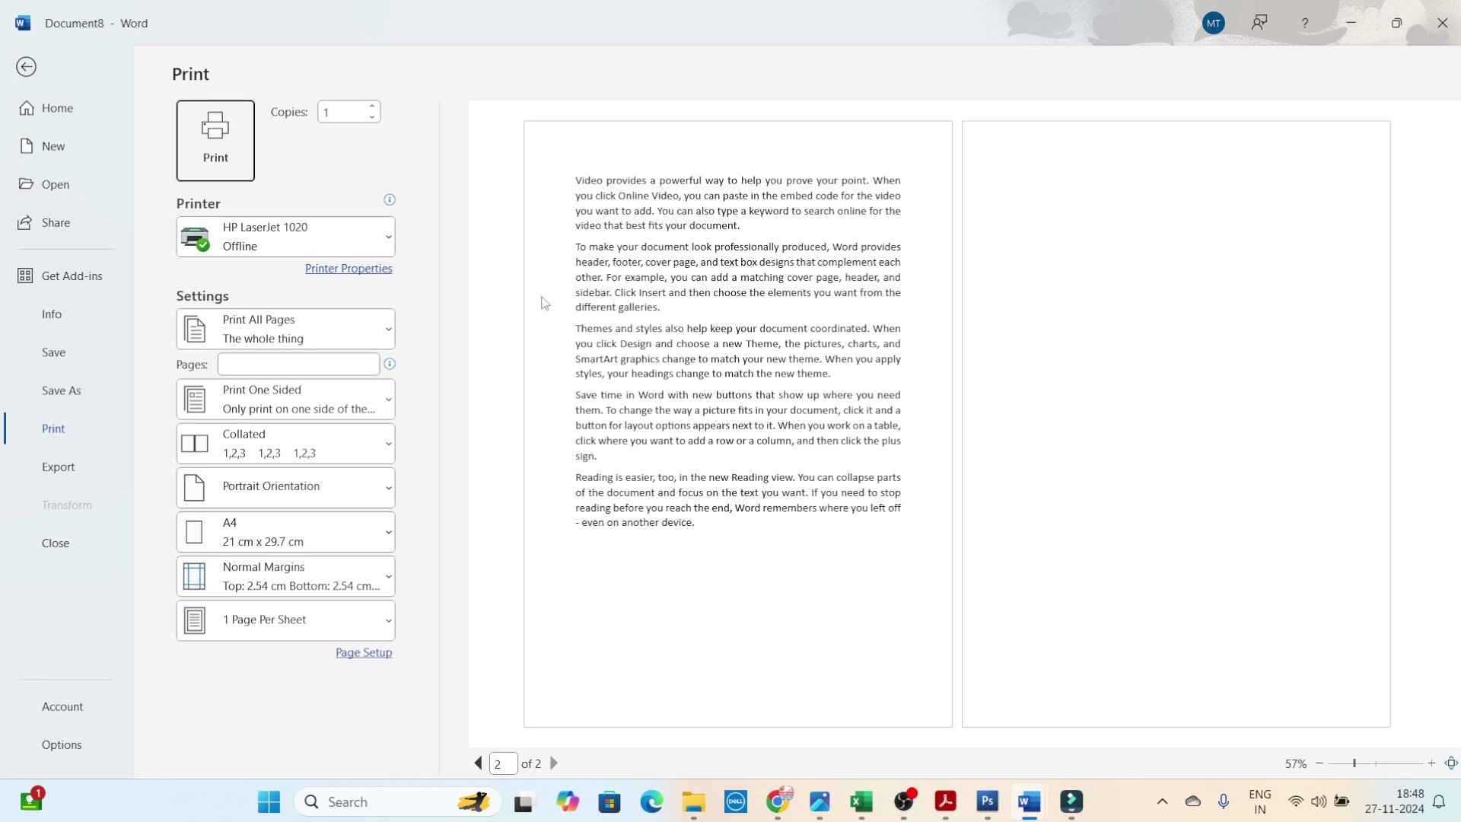
Exit the print preview back to the yellow-page document.
left_click(26, 67)
scroll(805, 303, "down", 5)
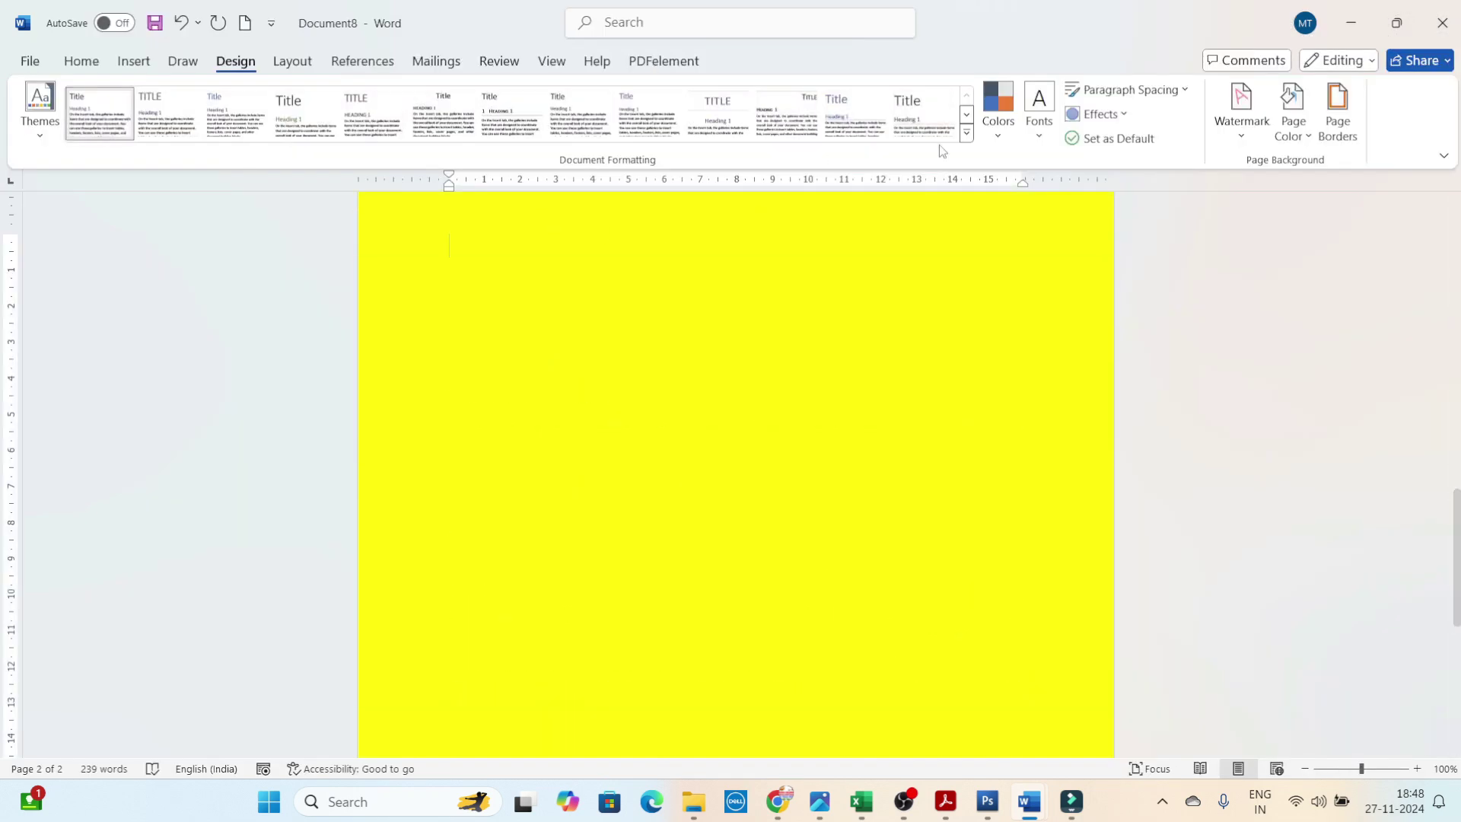
scroll(805, 304, "up", 8)
scroll(806, 304, "up", 5)
scroll(806, 304, "up", 1)
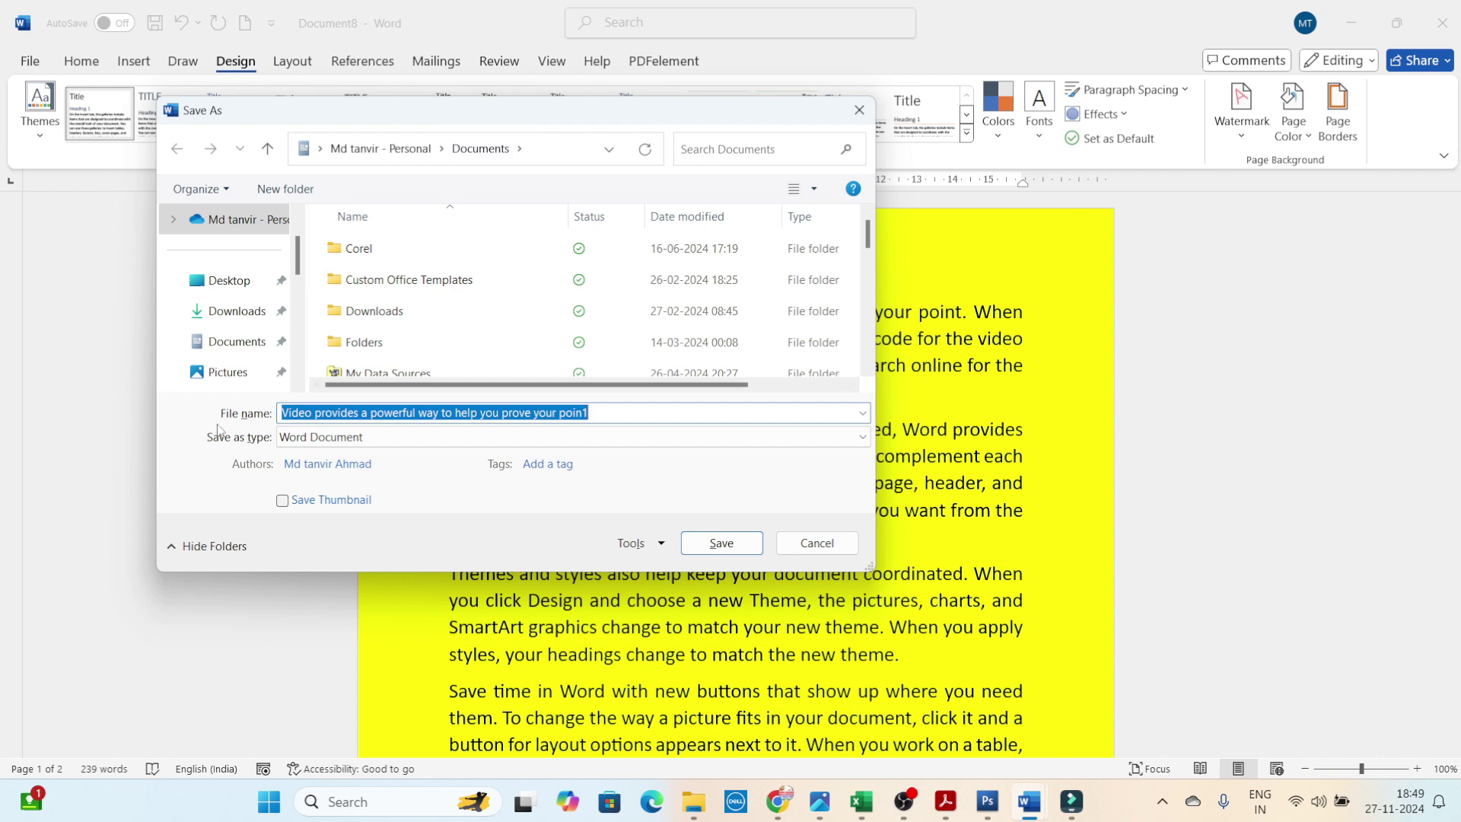
Save the document as a PDF named 'Print' in the Documents folder.
type("Print")
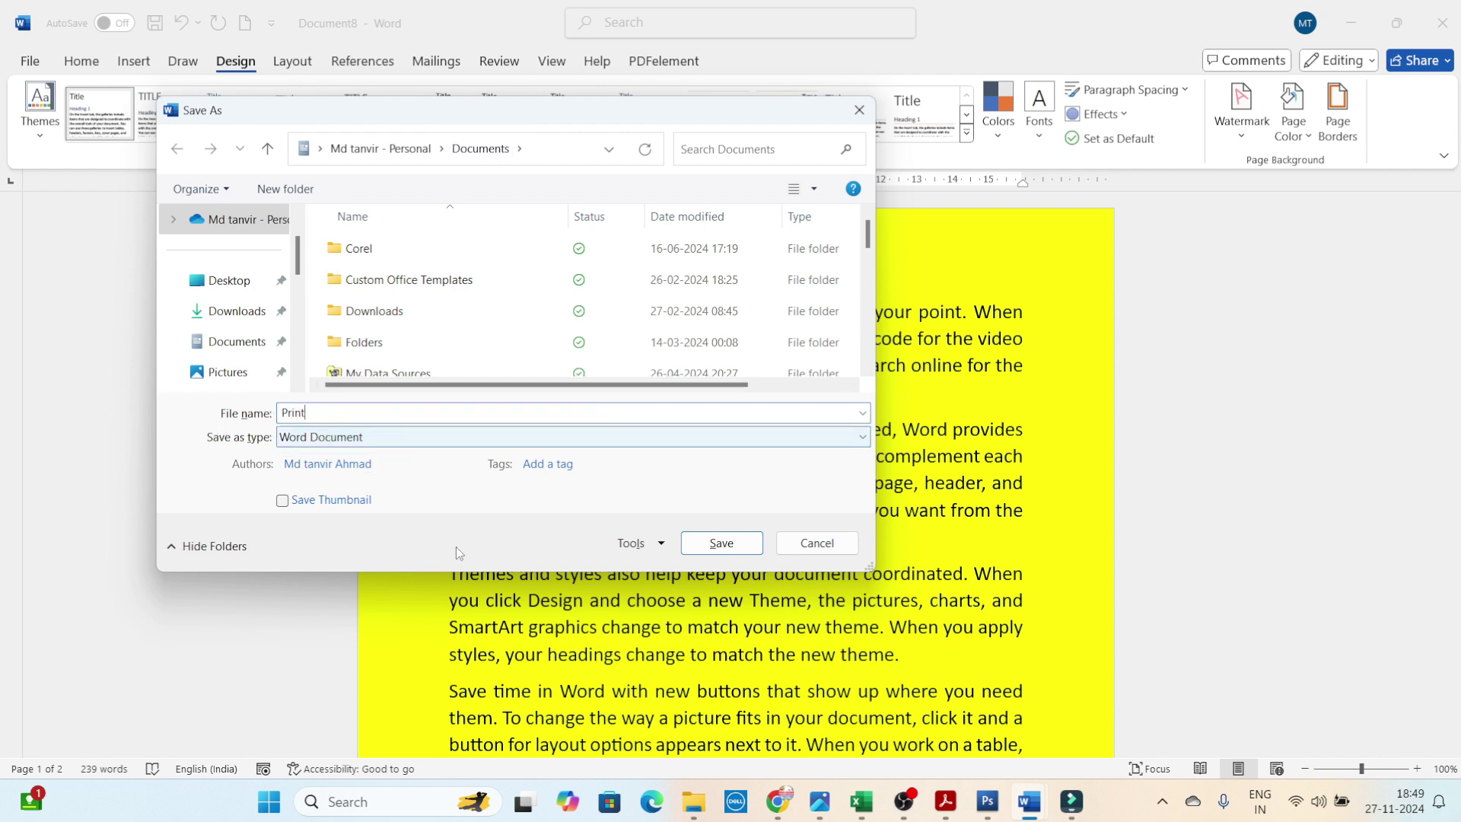
left_click(403, 439)
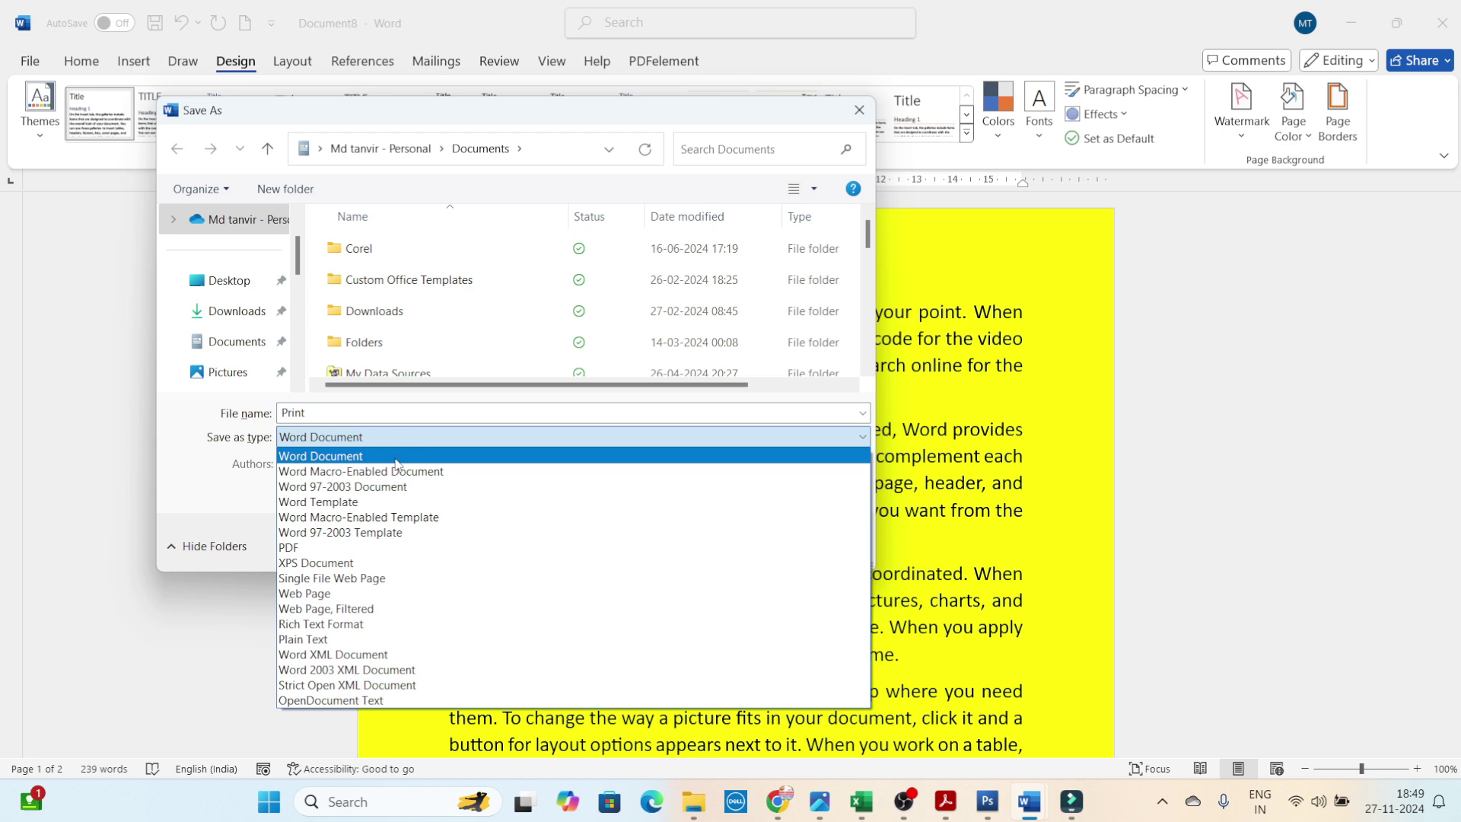
left_click(358, 547)
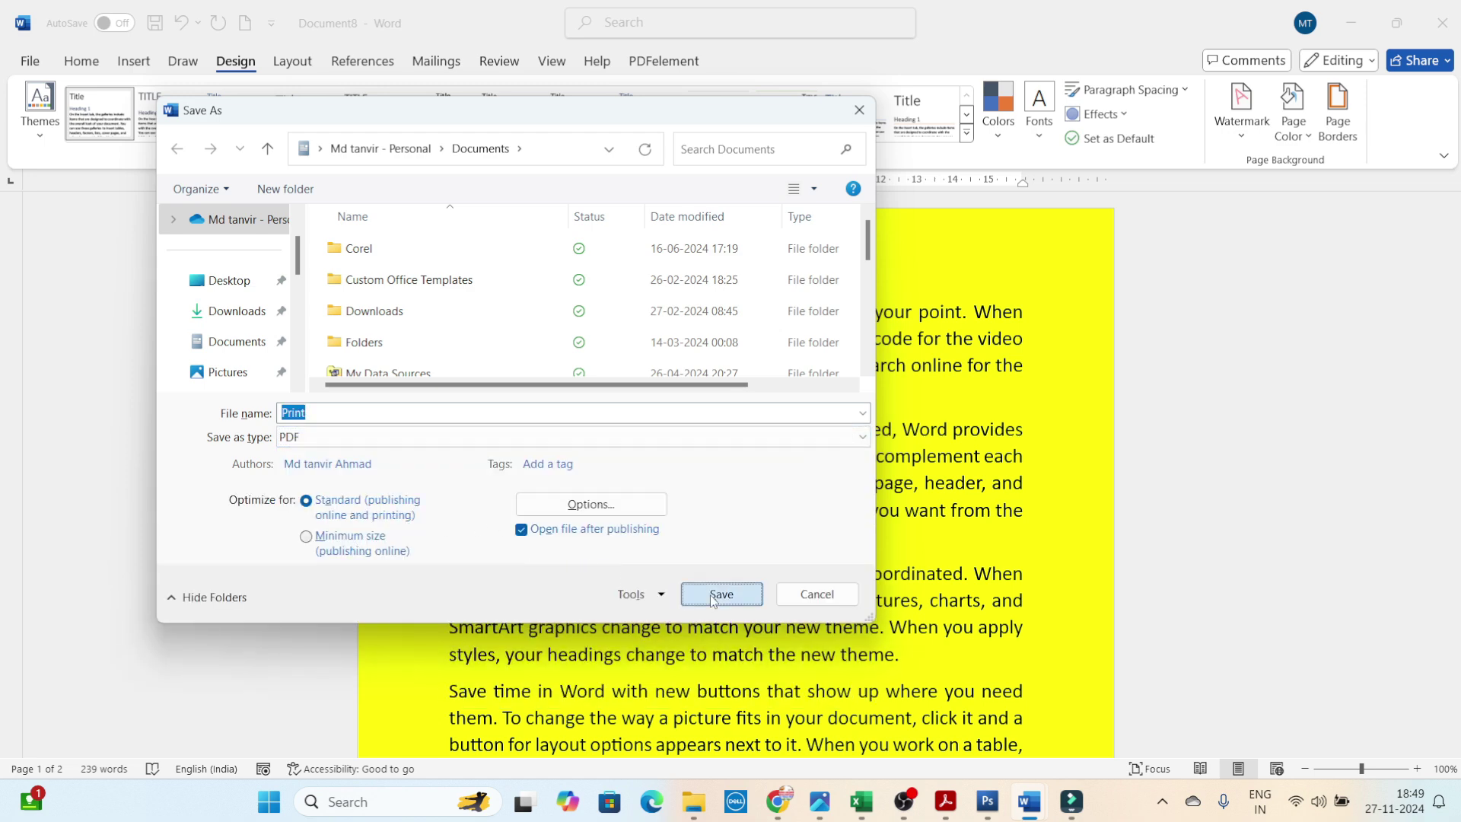
left_click(720, 594)
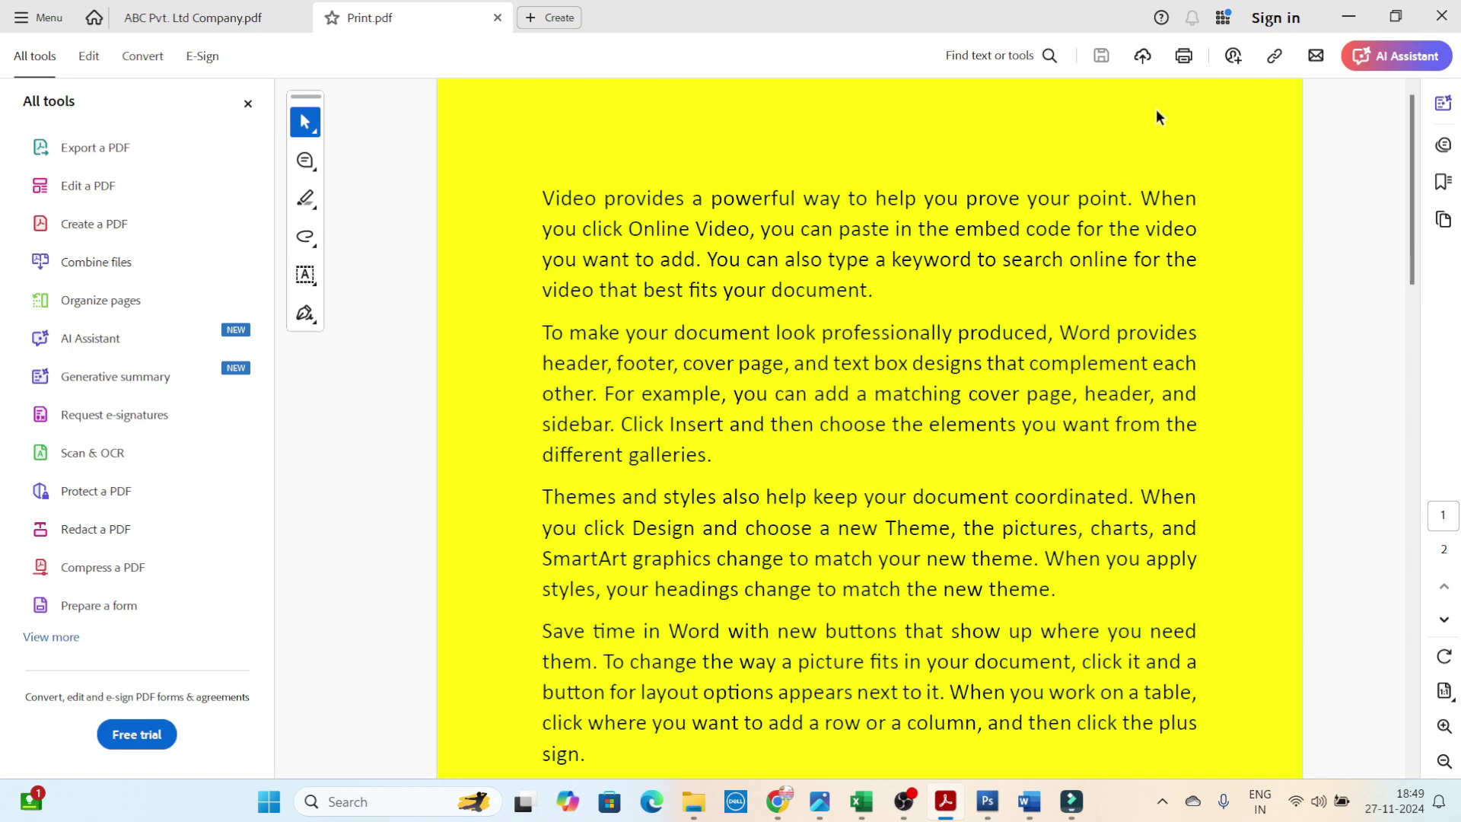
Preview Print.pdf's print settings in Acrobat, cancel, and switch back to Word.
key("ctrl+p")
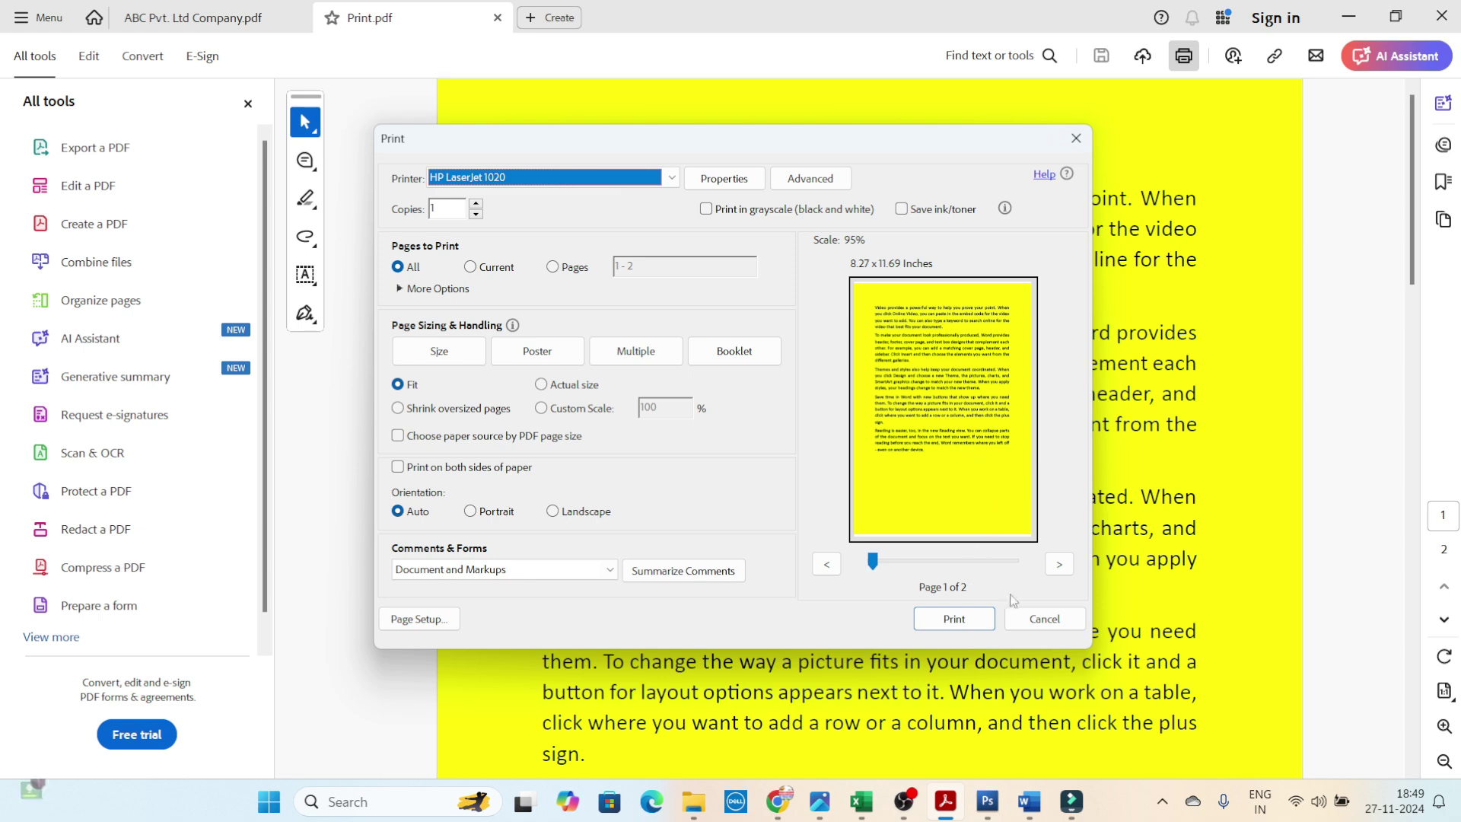
left_click(1022, 626)
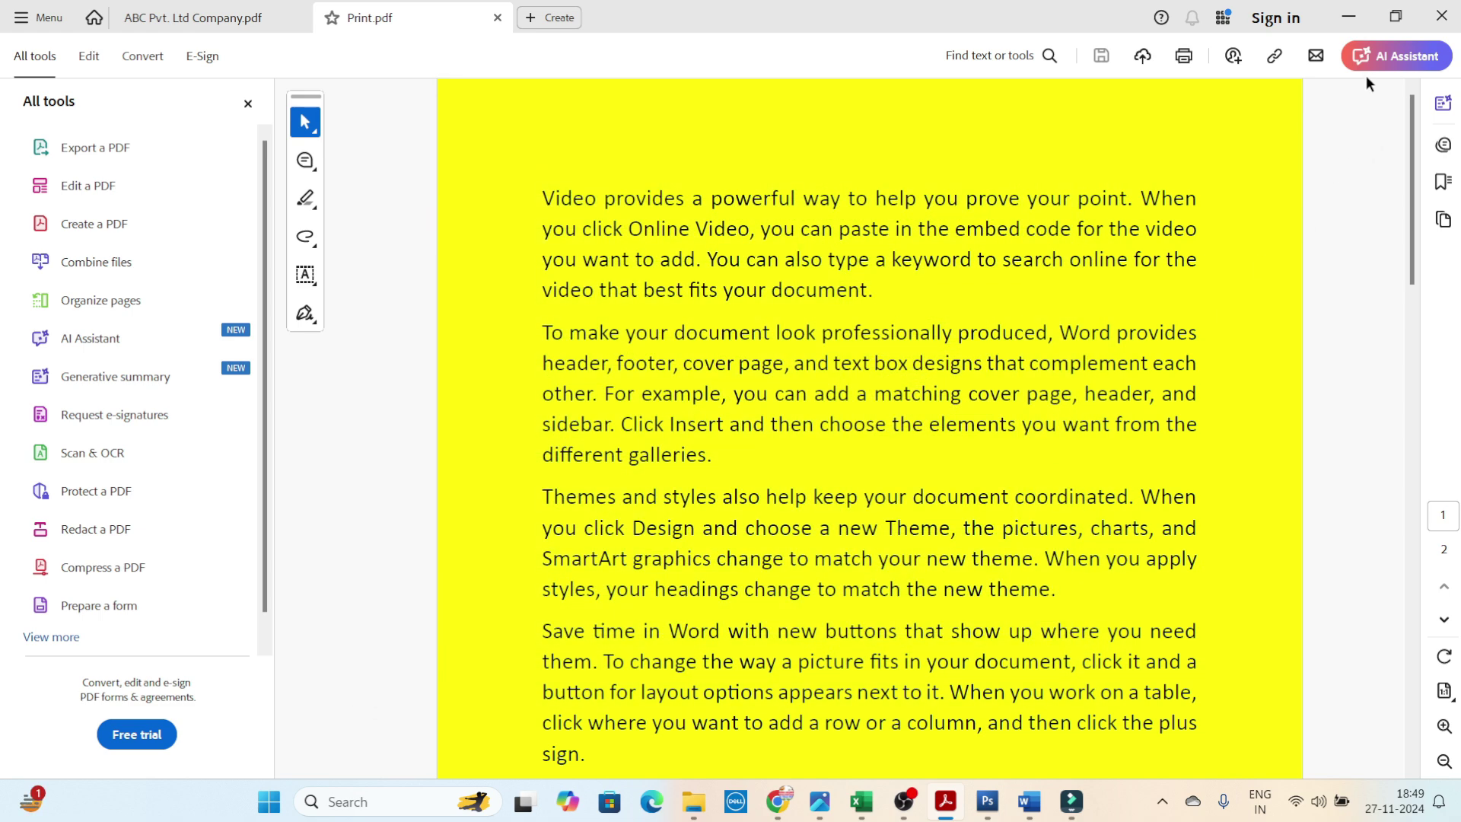
key("alt+Tab")
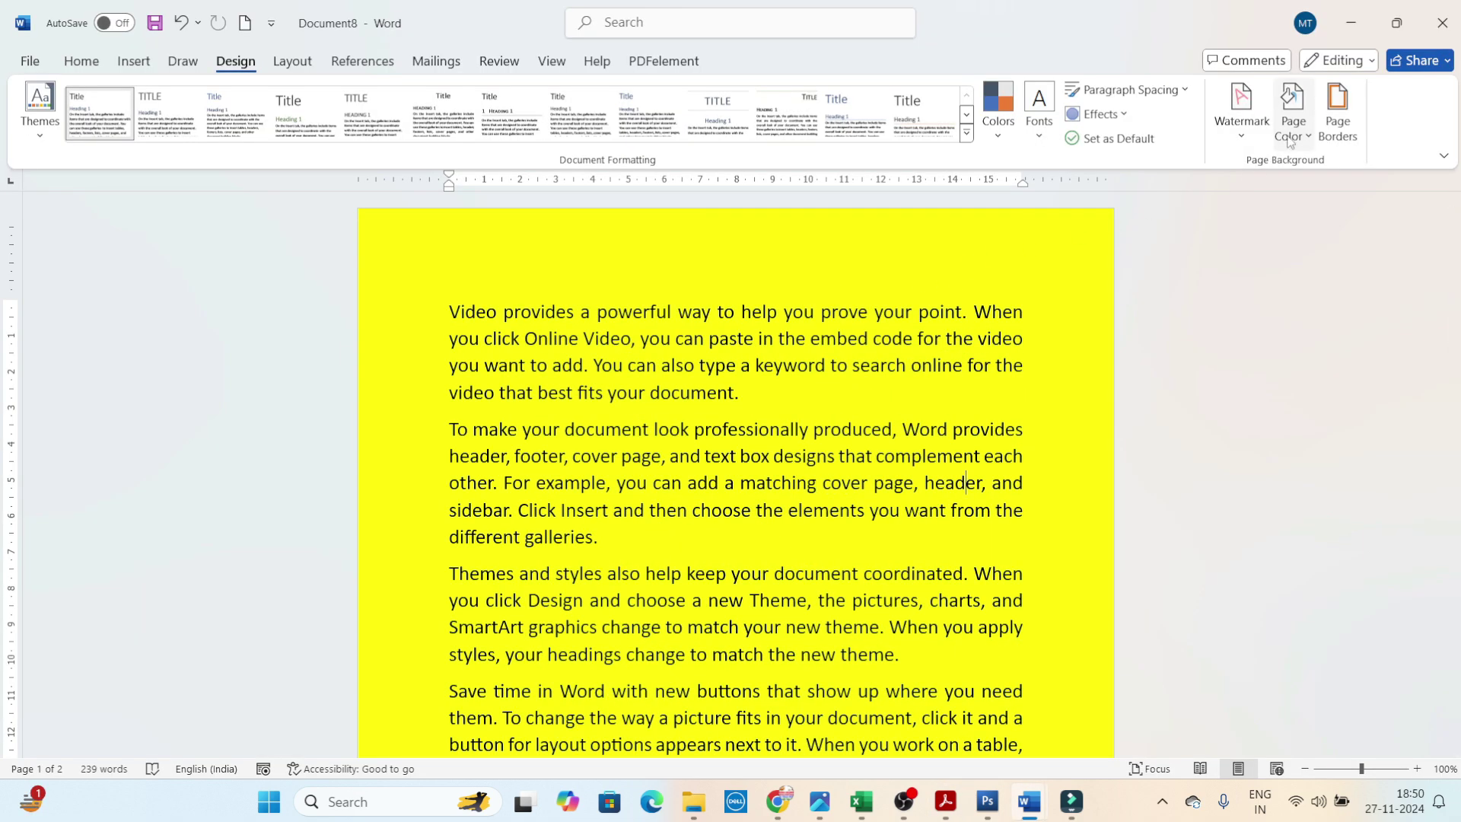
Set page colour to No Color and add a 3 pt triple-line box page border.
left_click(1289, 142)
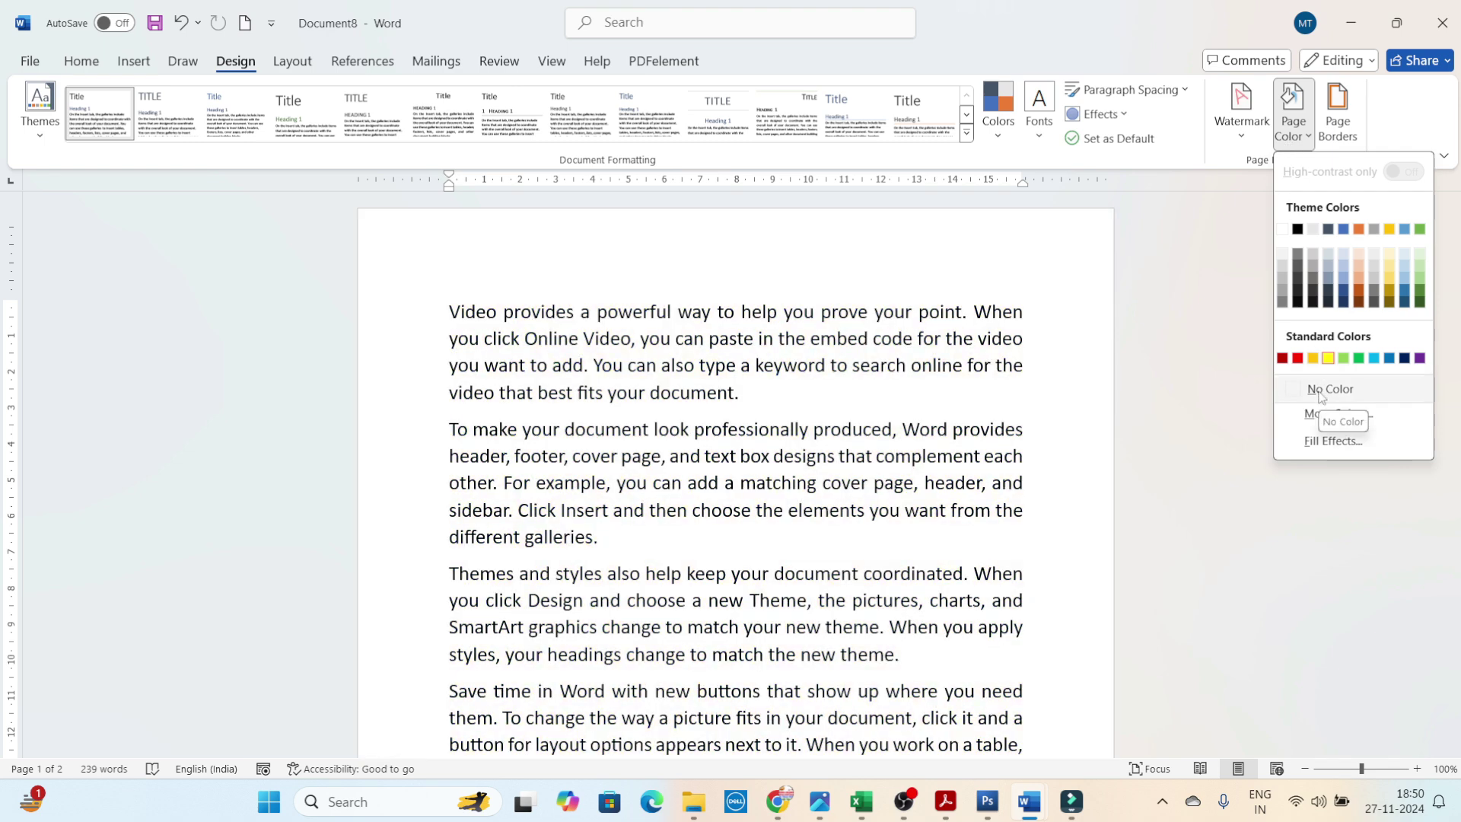
left_click(1320, 396)
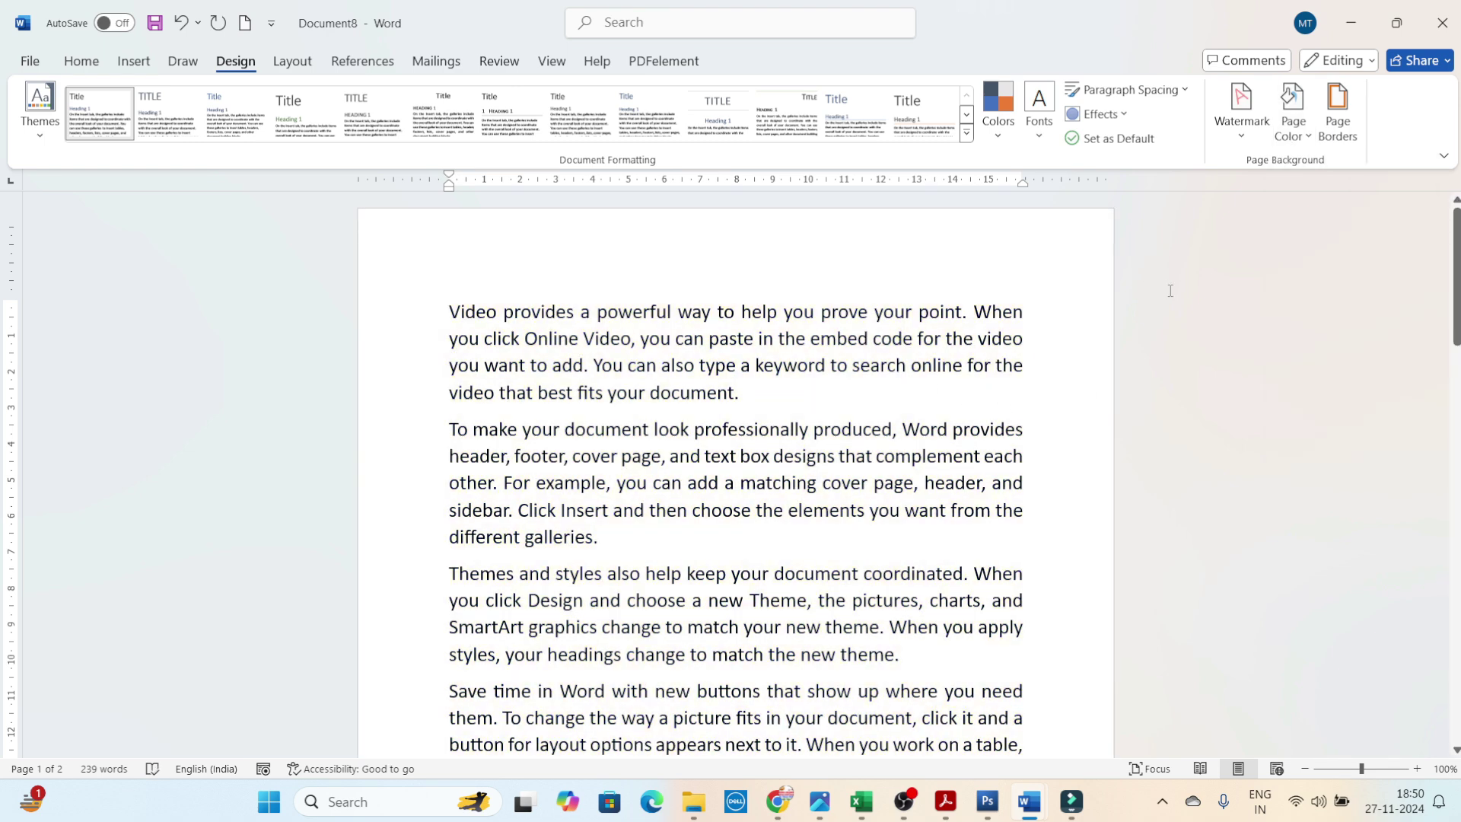
left_click(1337, 139)
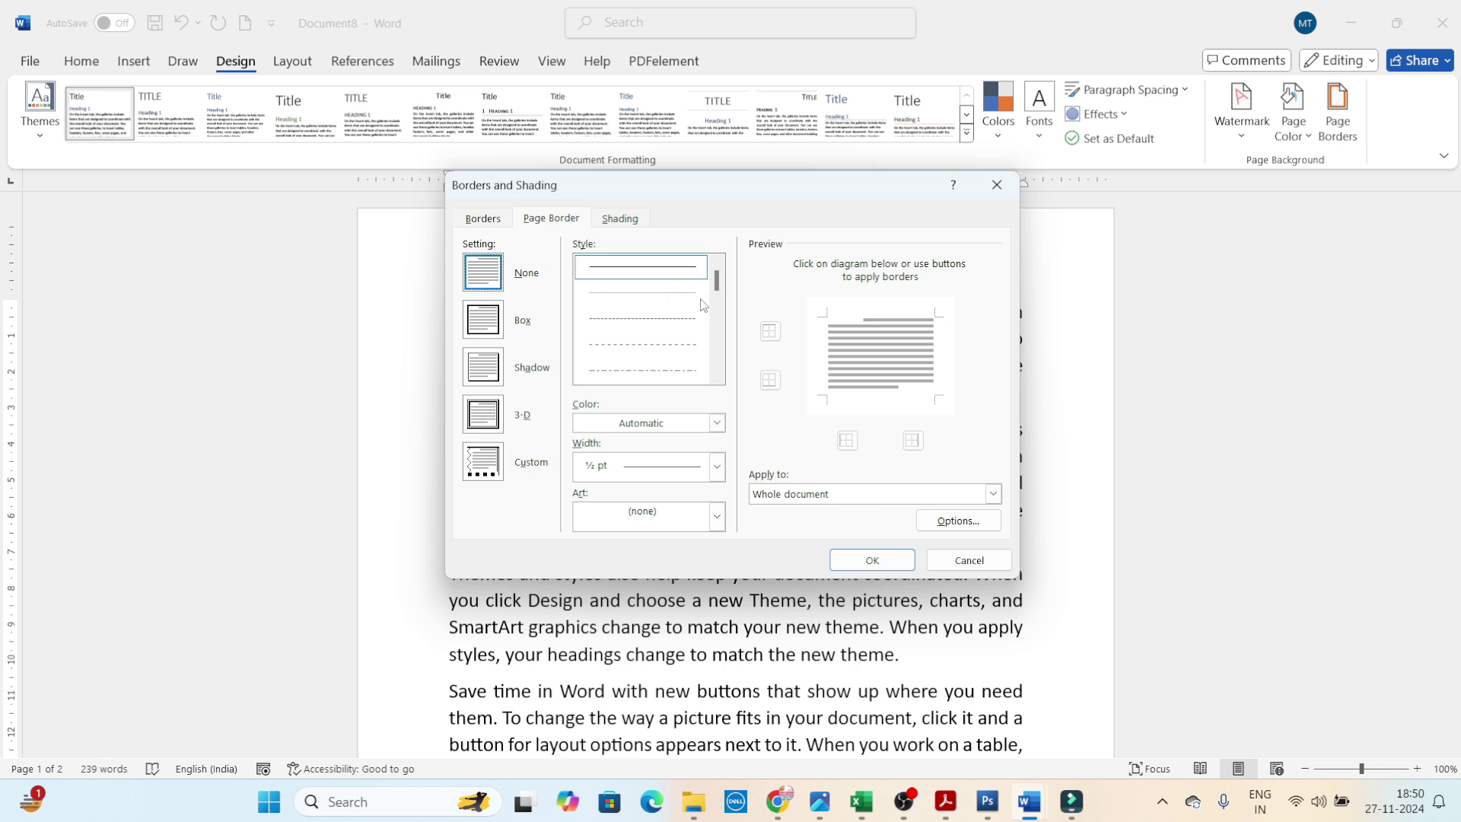
left_click(716, 376)
left_click(716, 376)
left_click(716, 376)
left_click(716, 376)
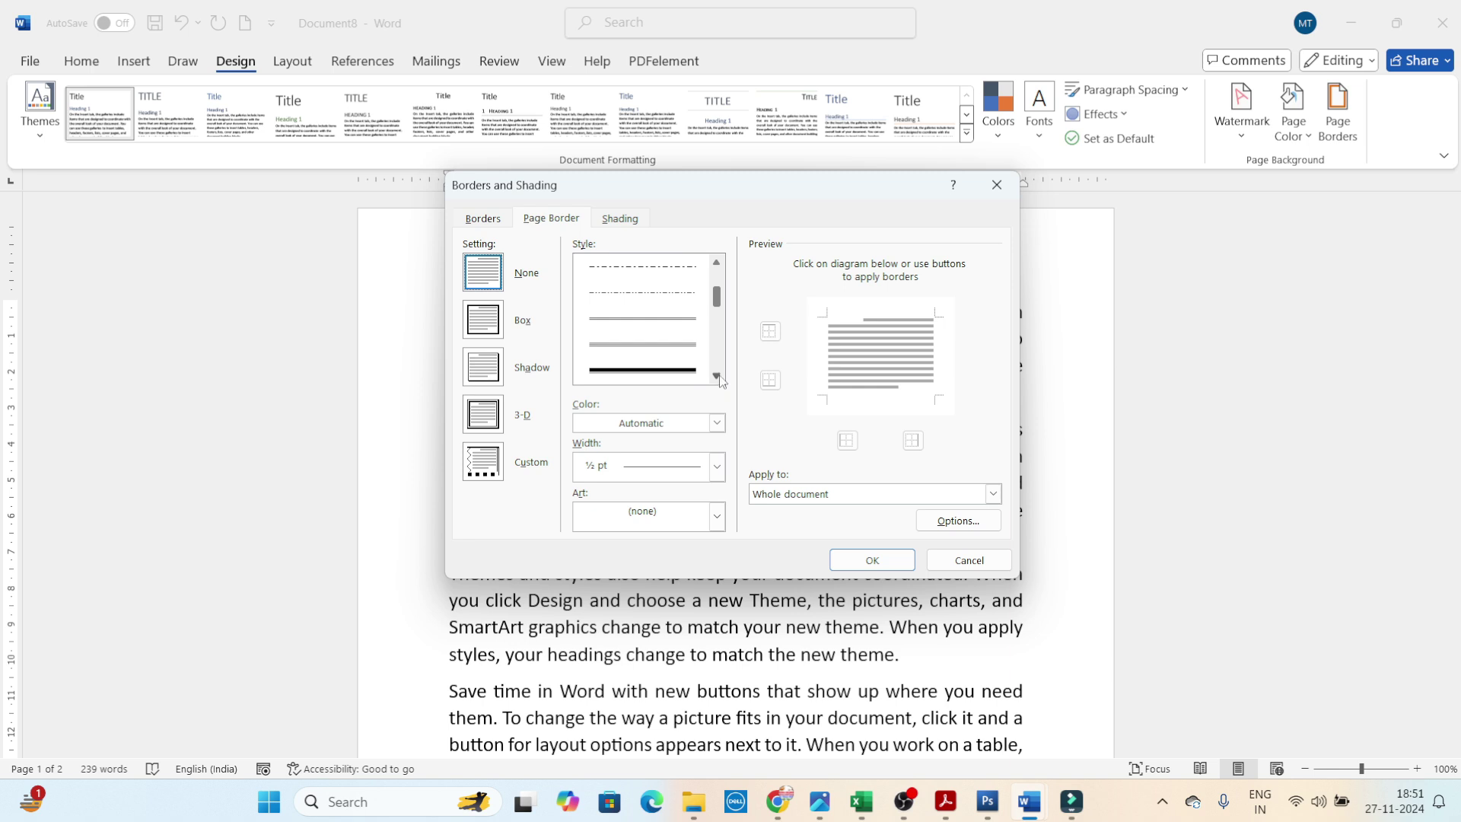
left_click(716, 376)
left_click(716, 376)
left_click(716, 375)
left_click(716, 376)
left_click(716, 376)
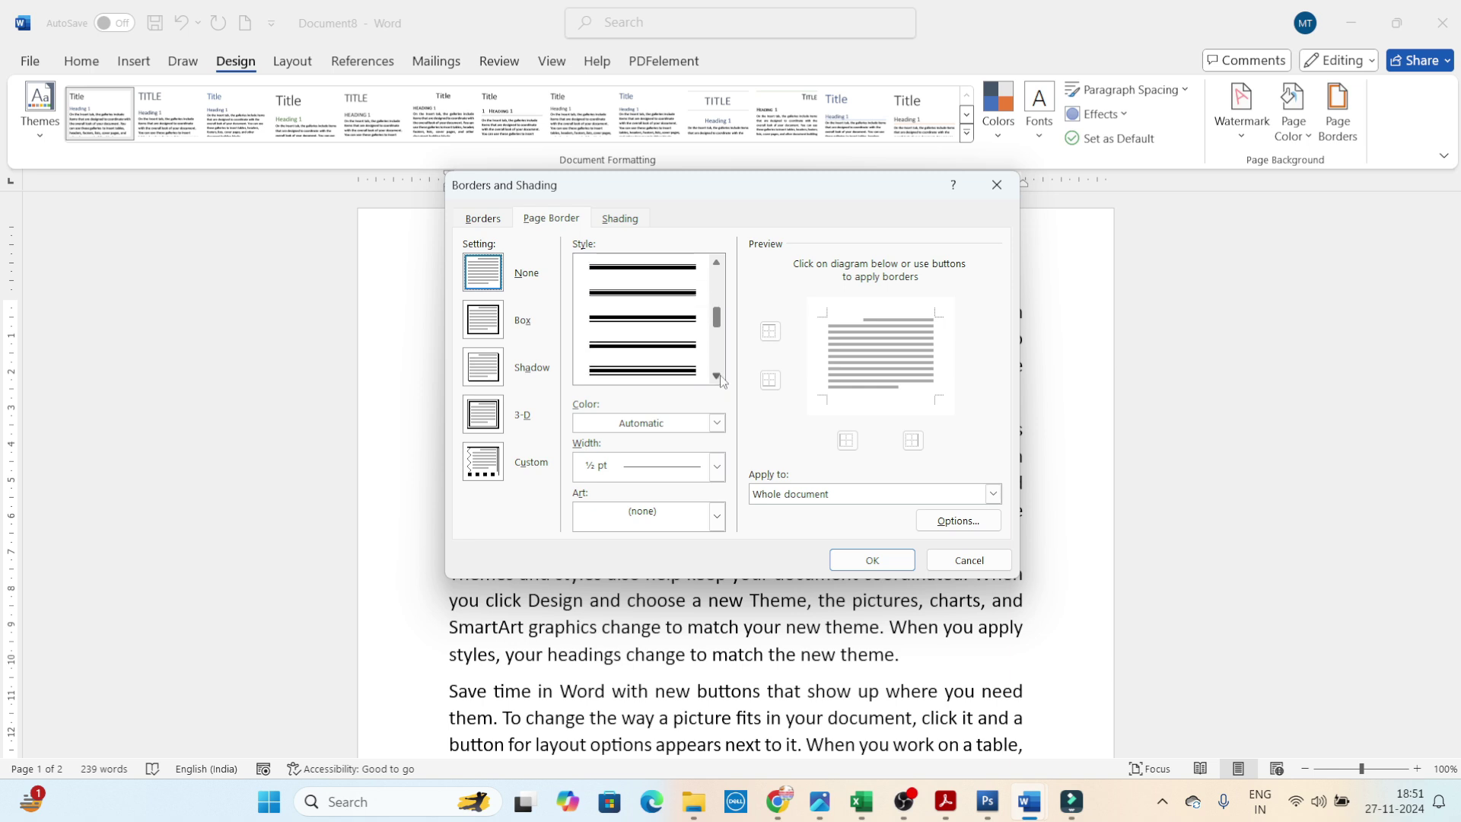
left_click(716, 376)
left_click(716, 376)
left_click(716, 376)
left_click(641, 365)
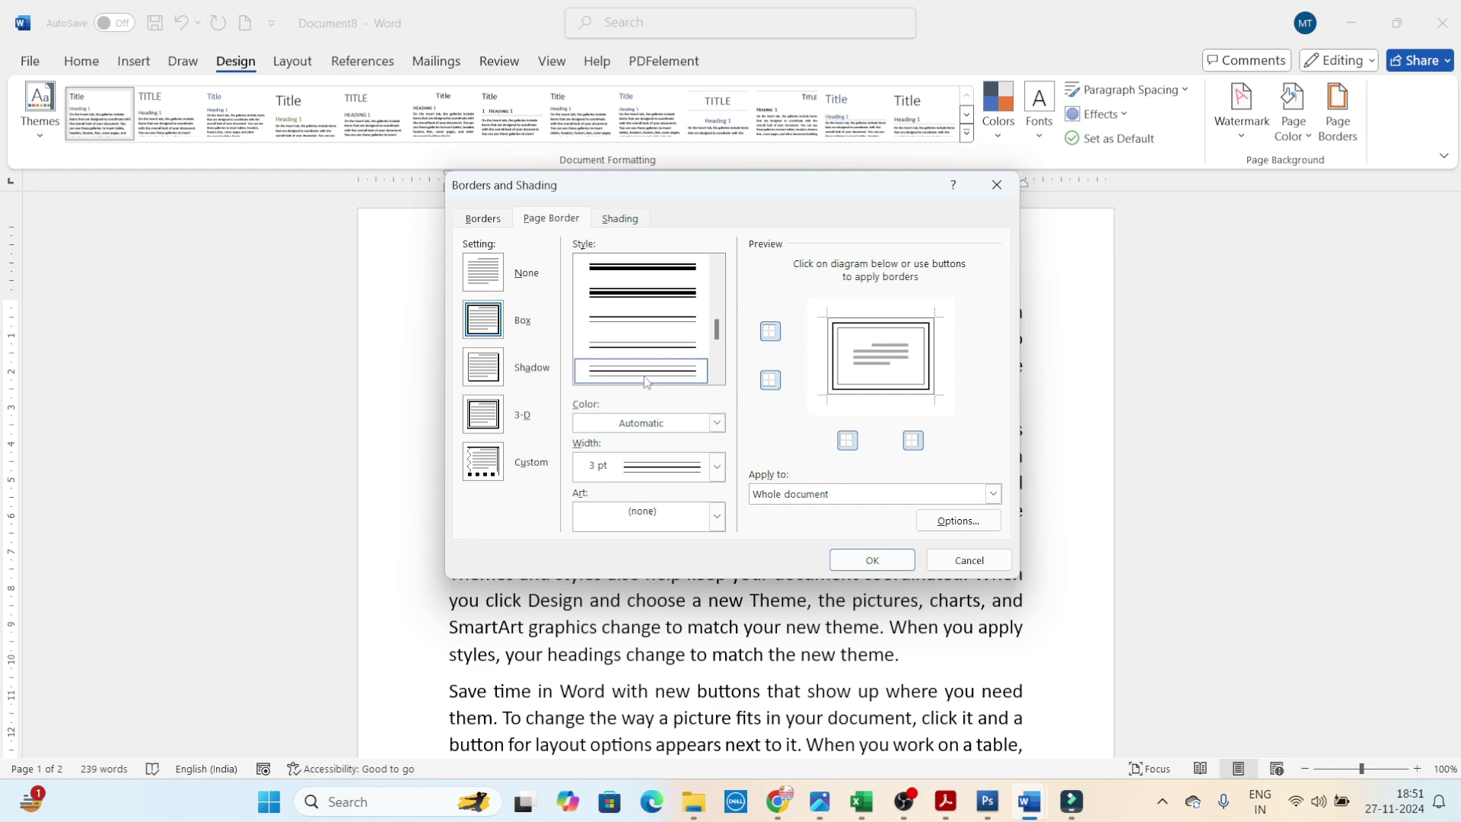
left_click(858, 560)
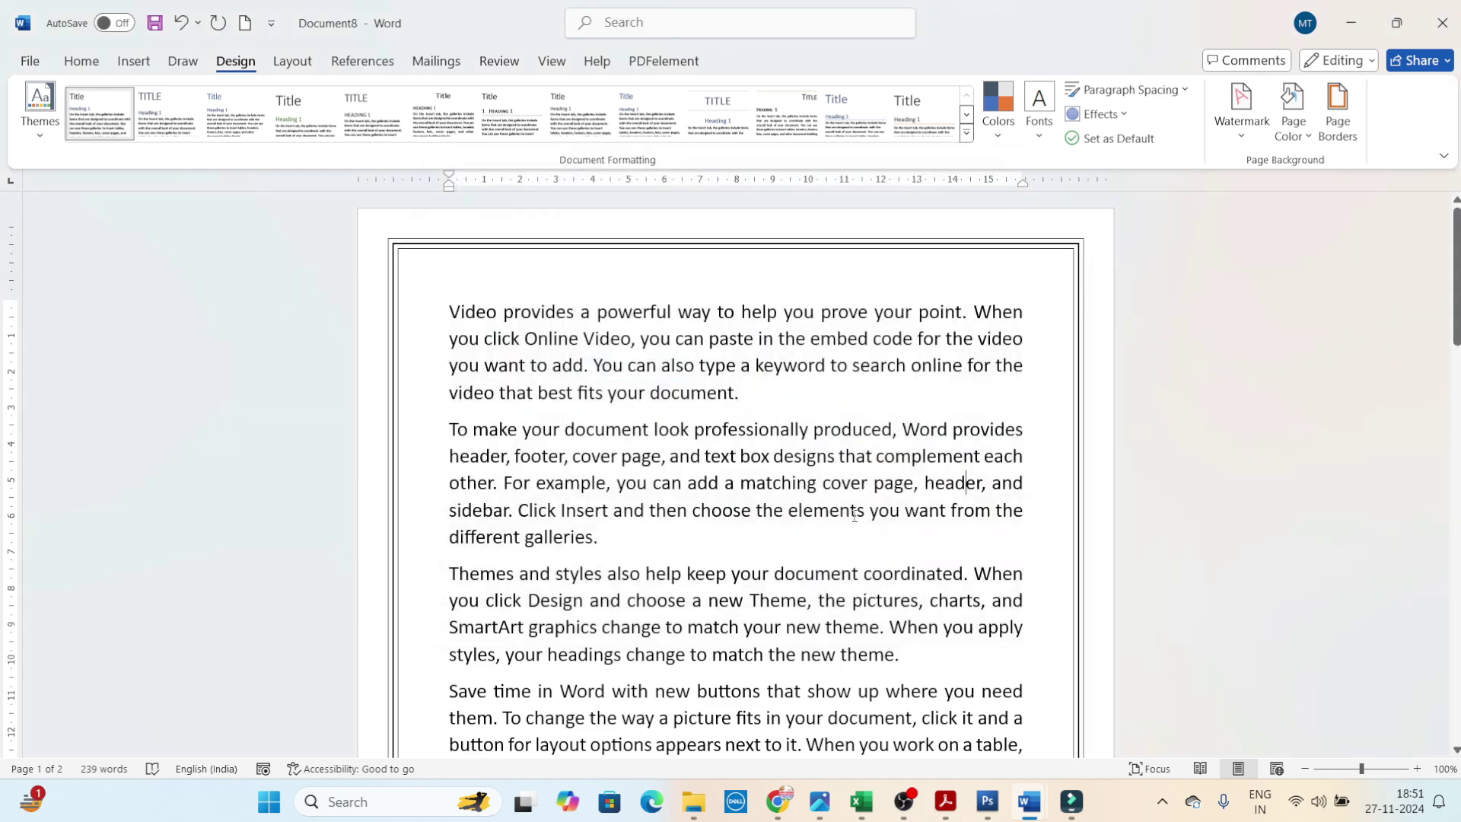
Change the page border colour to red.
scroll(853, 516, "down", 5)
scroll(856, 516, "down", 5)
scroll(858, 517, "down", 3)
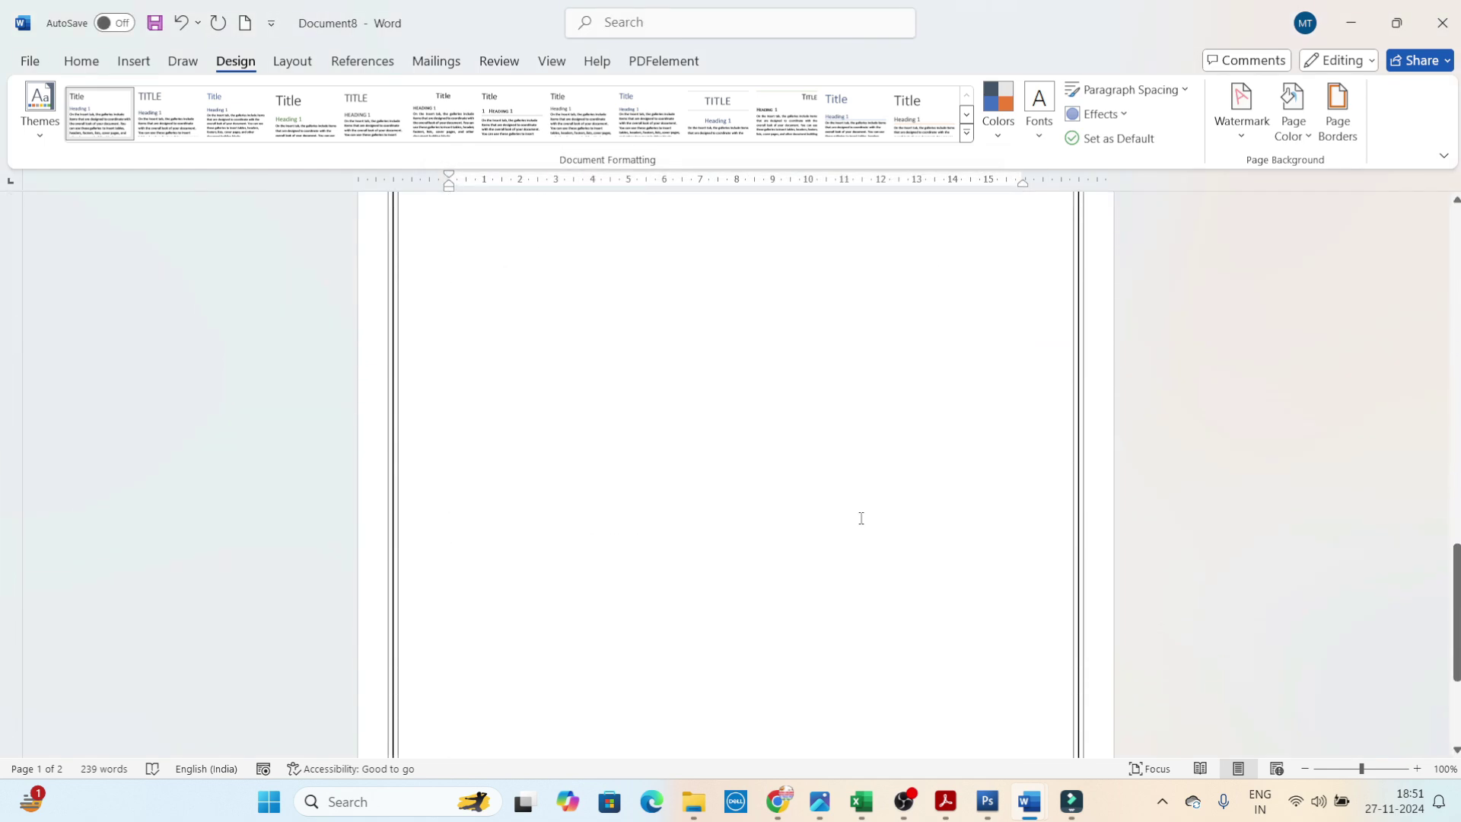
scroll(860, 517, "up", 2)
scroll(860, 518, "up", 5)
scroll(861, 518, "up", 5)
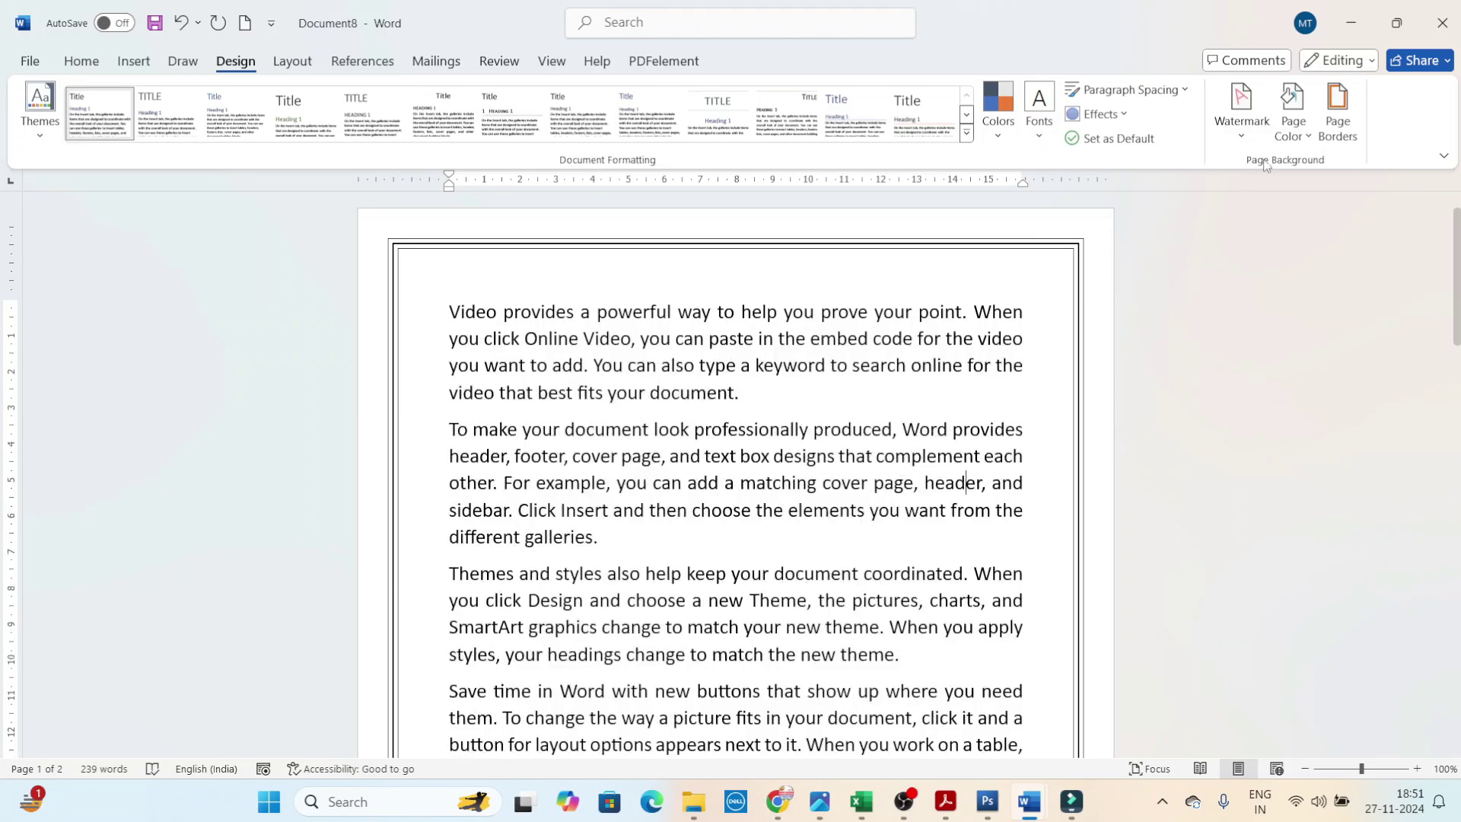
left_click(1337, 114)
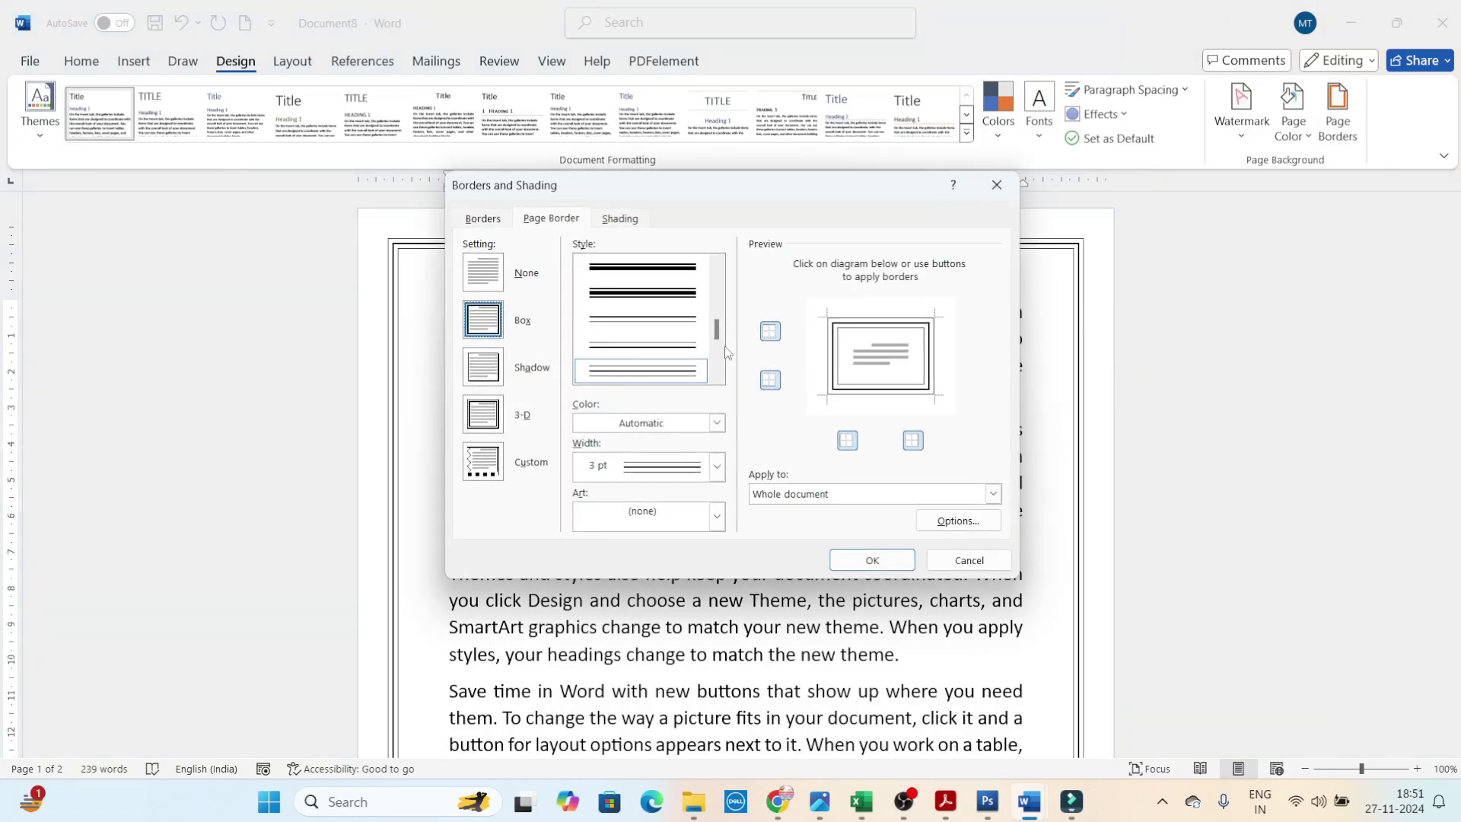
scroll(712, 359, "down", 2)
scroll(715, 358, "down", 1)
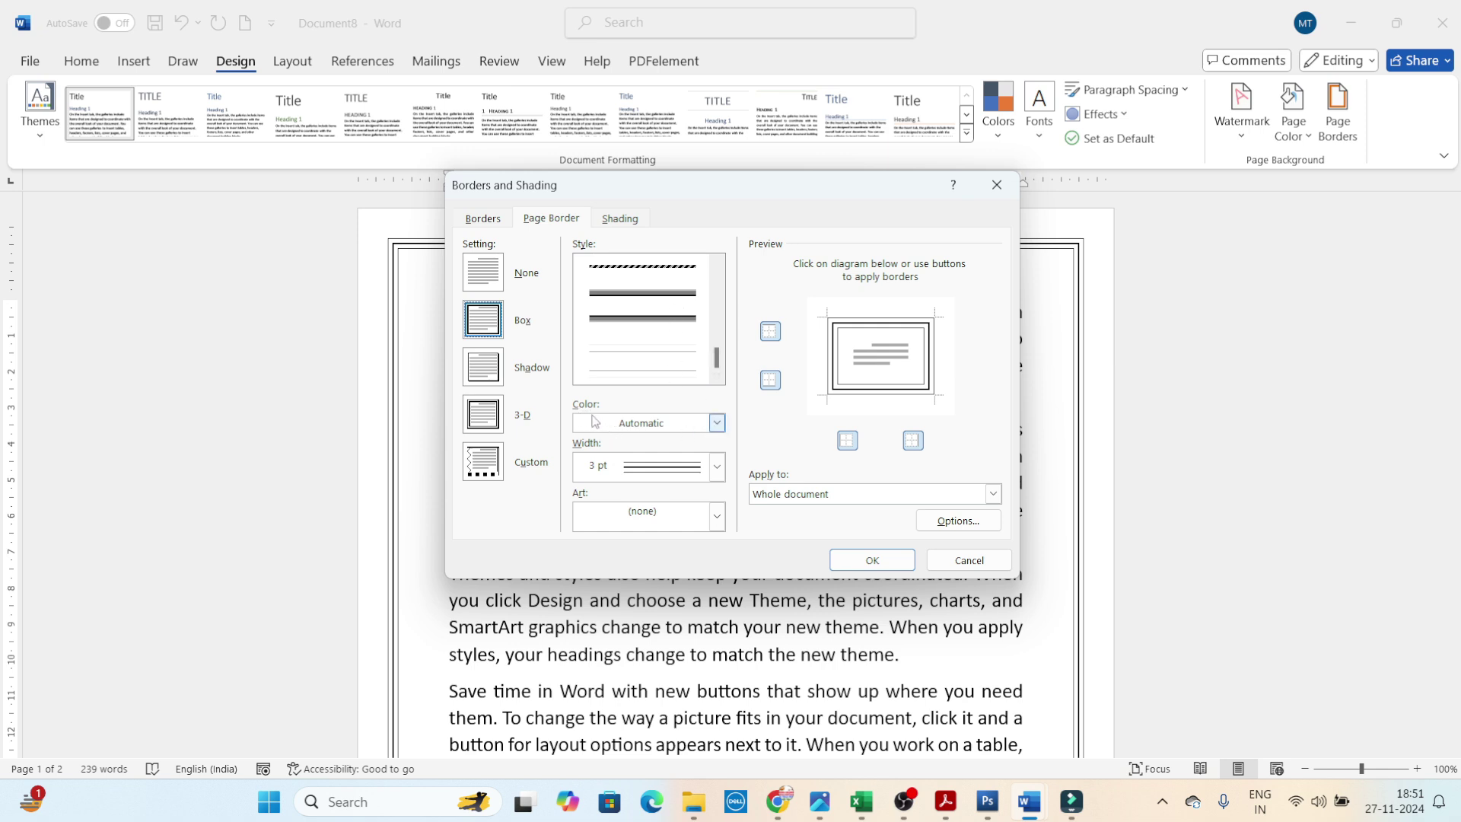
left_click(715, 424)
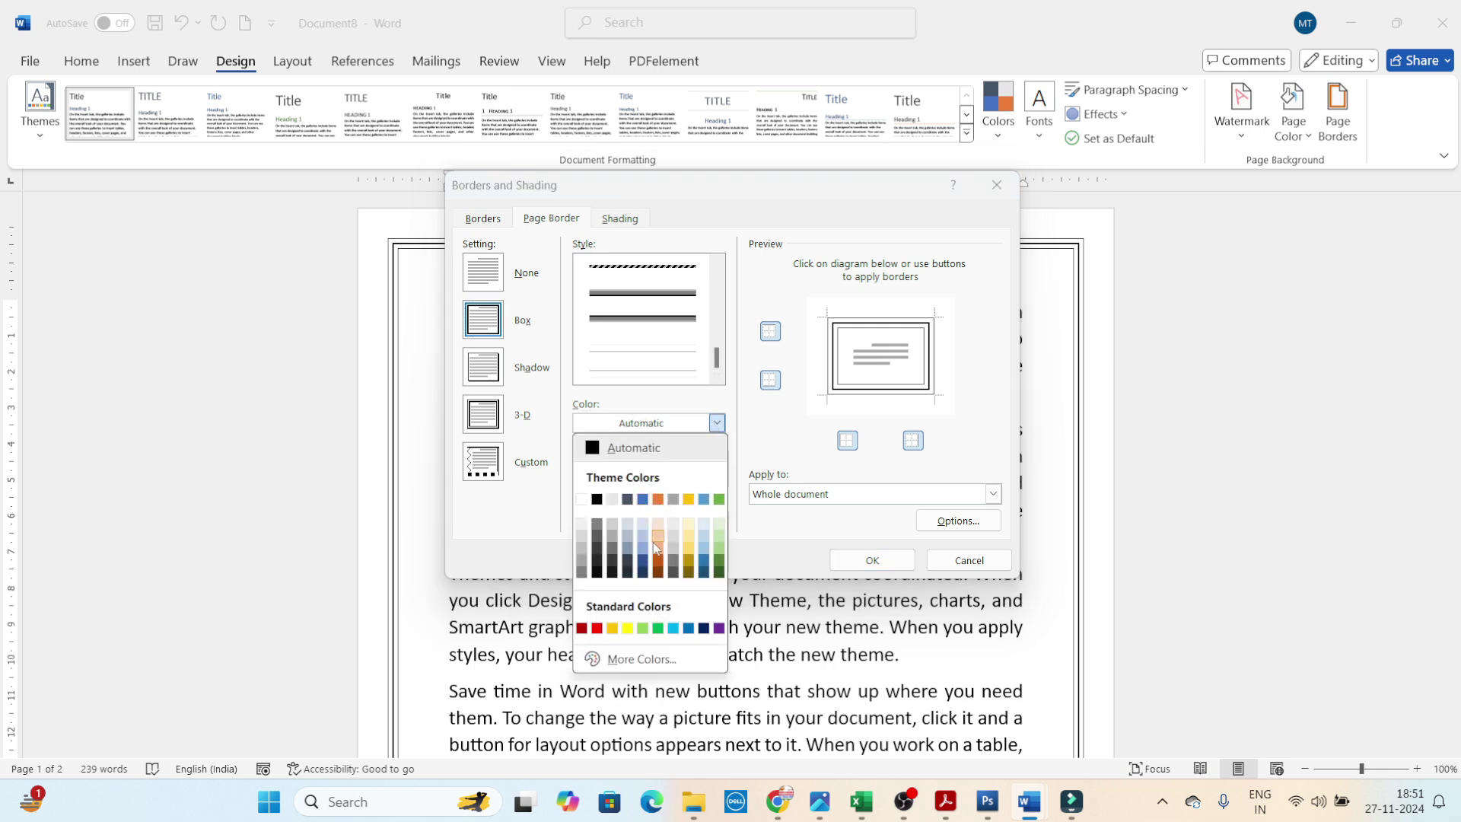
left_click(596, 628)
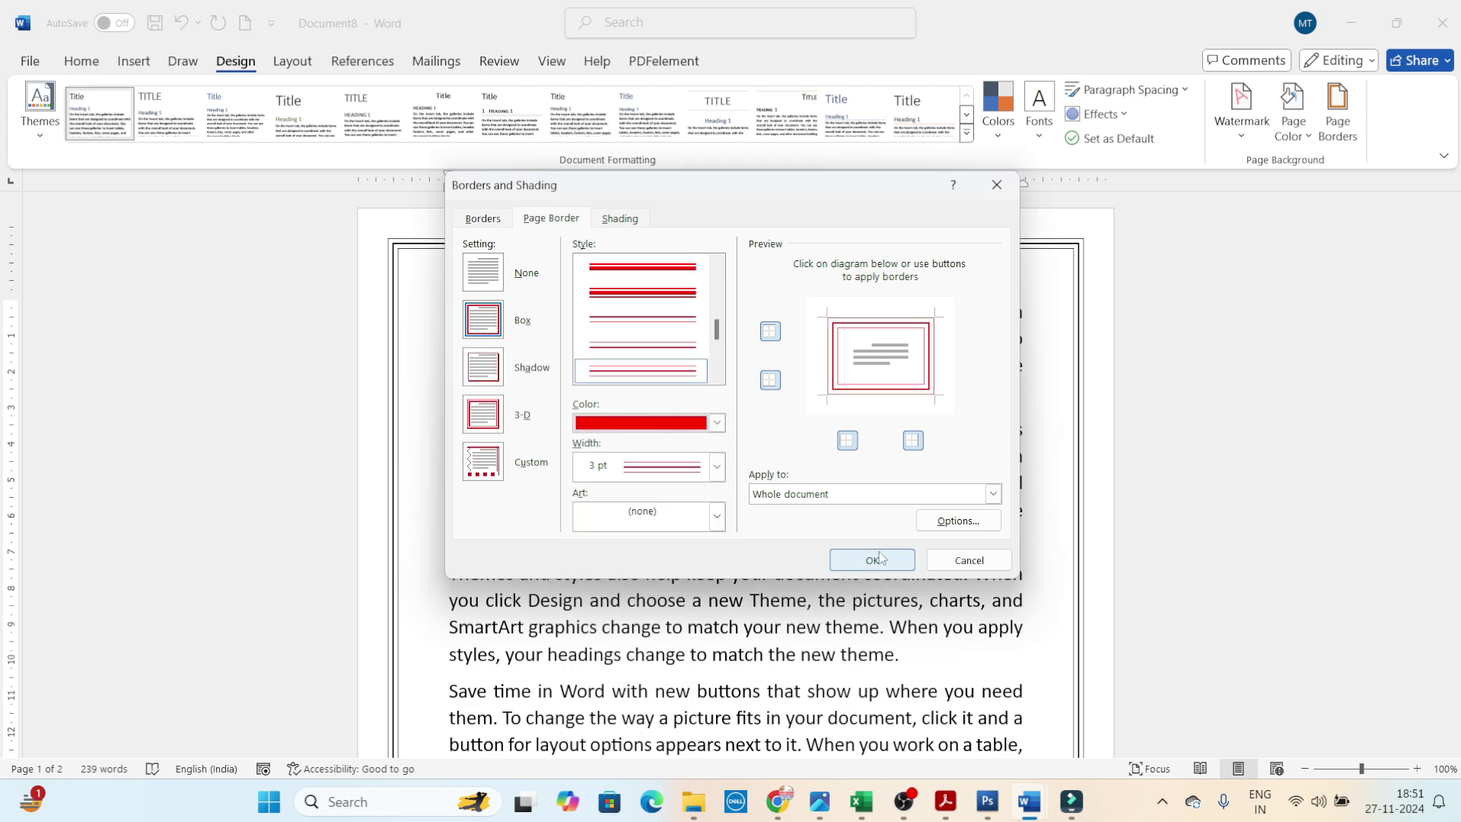
left_click(871, 563)
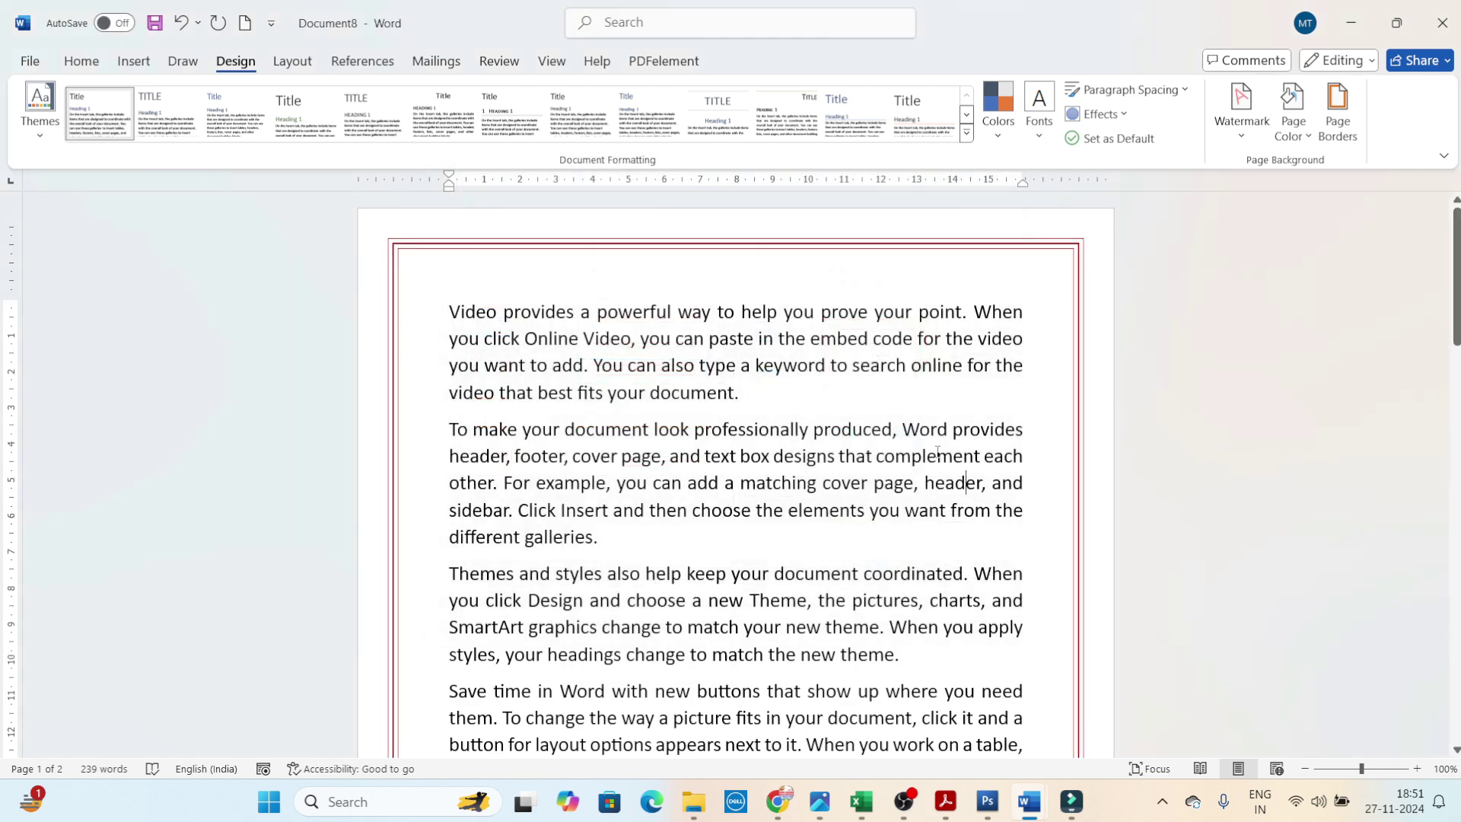
Reduce the page border width to ¼ pt.
scroll(938, 451, "down", 5)
scroll(938, 451, "up", 5)
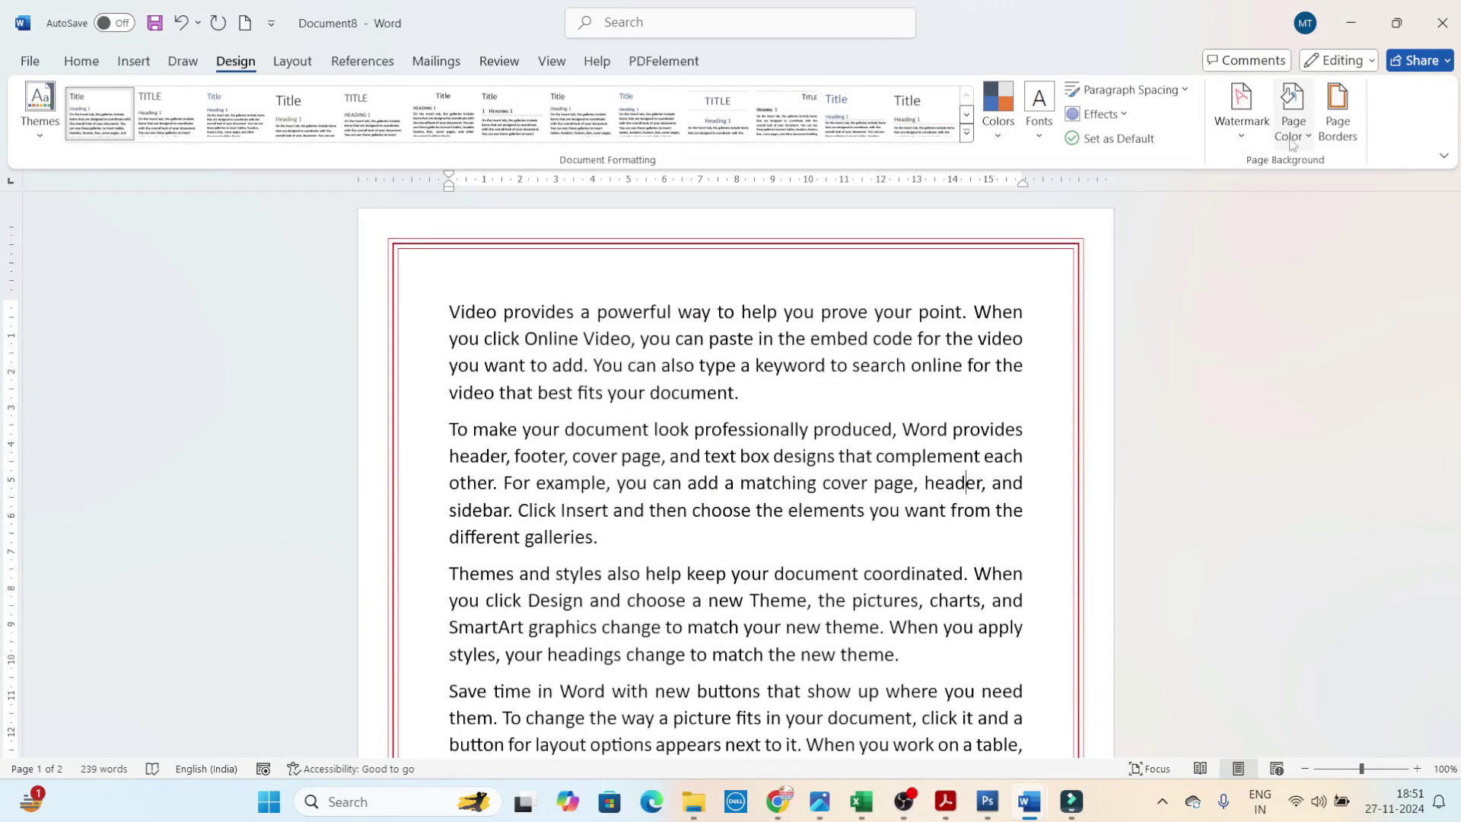
left_click(1337, 115)
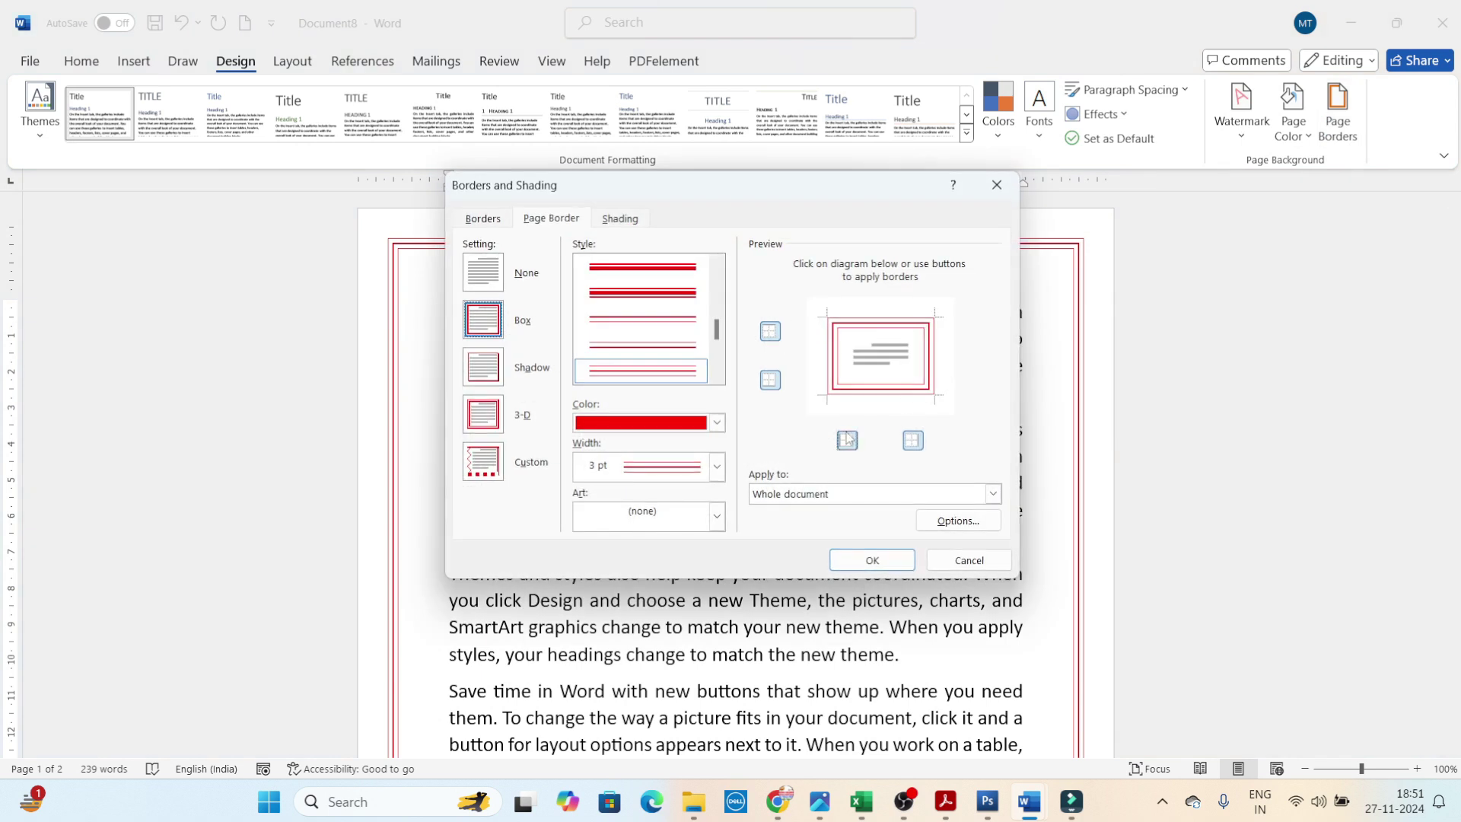
left_click(717, 467)
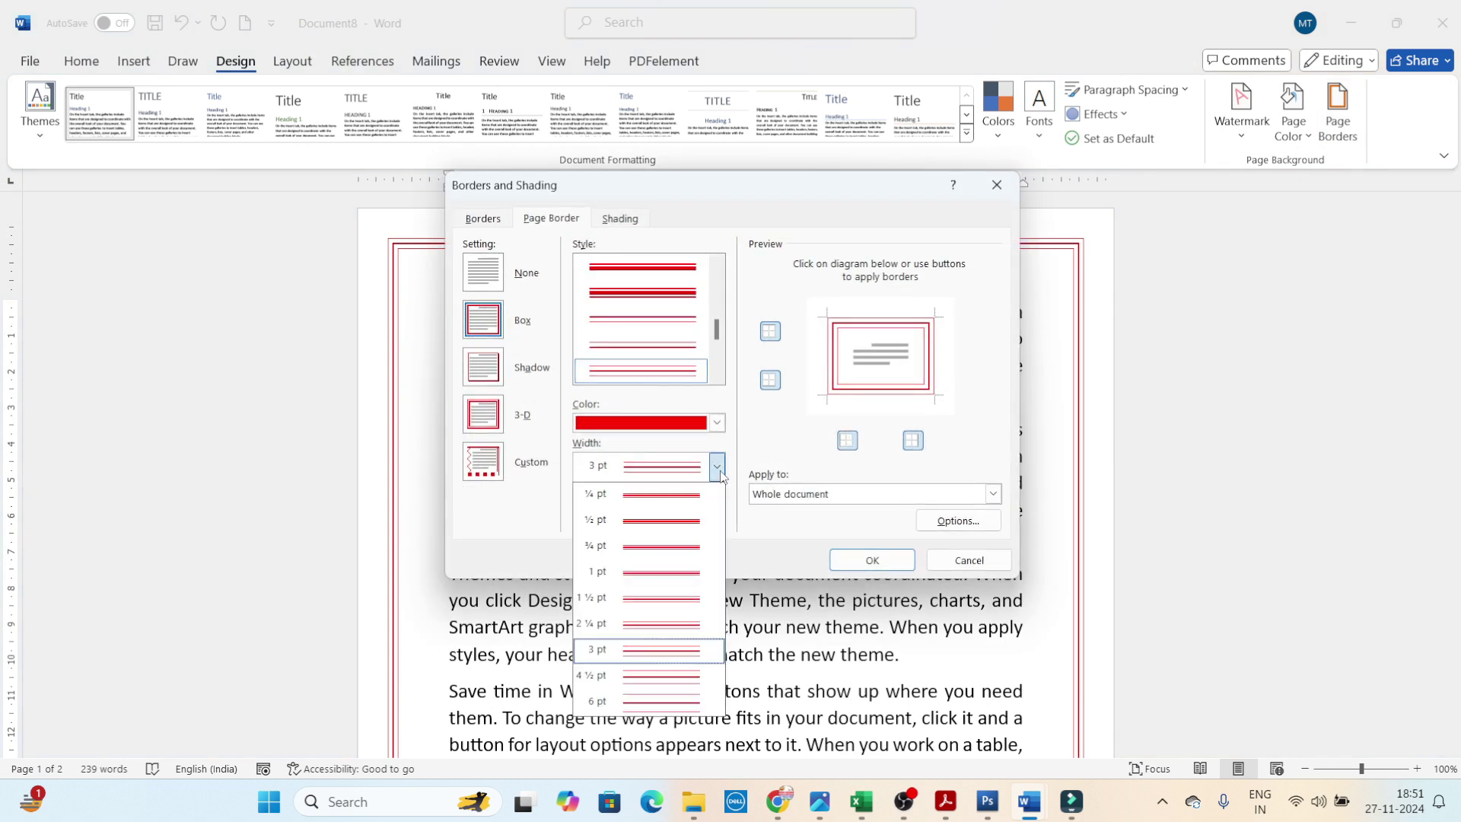
left_click(668, 494)
left_click(872, 560)
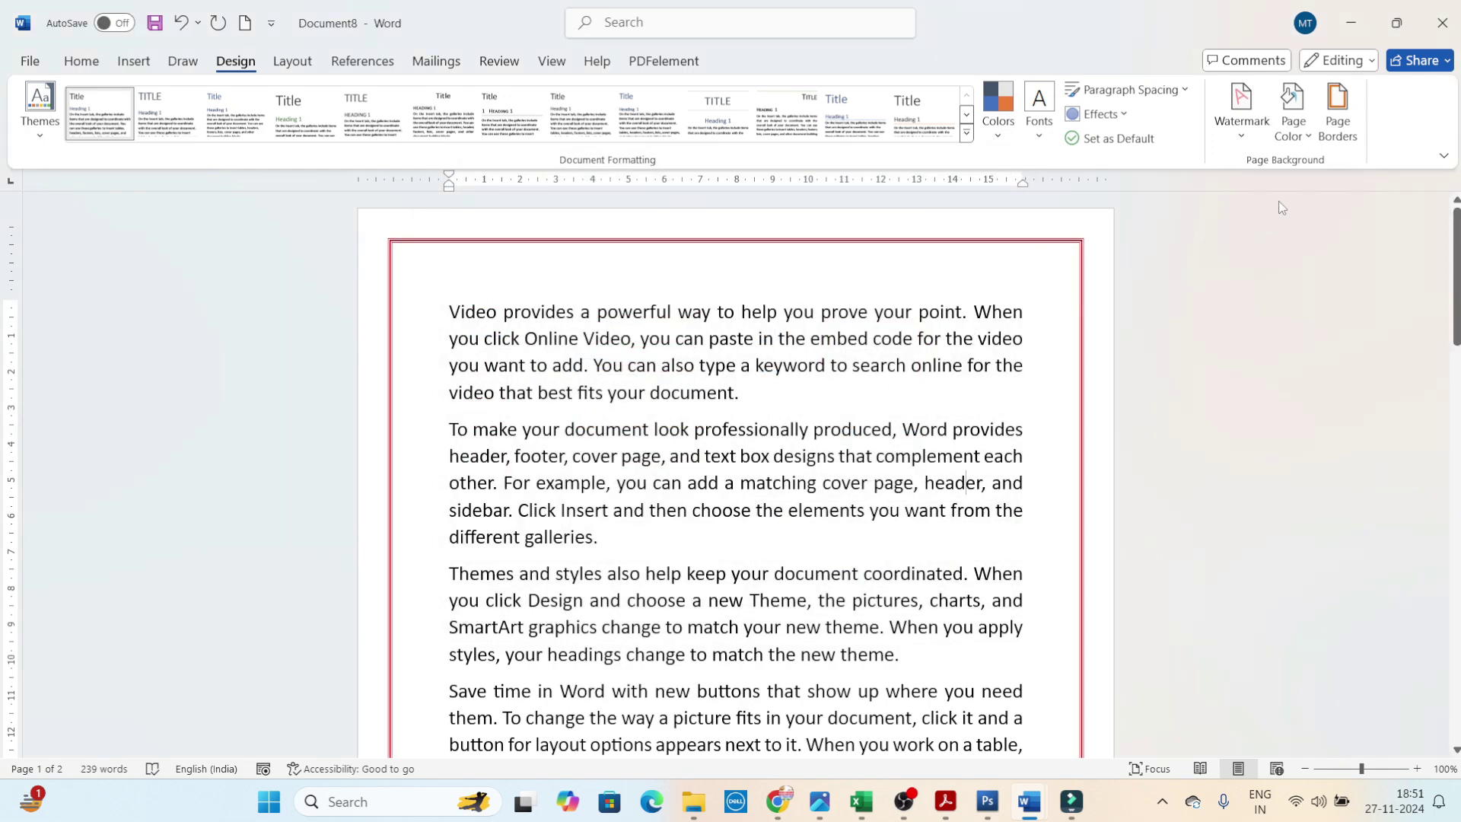
In Page Borders, choose the red apple pattern from the Art list and apply it to the whole document.
left_click(1338, 122)
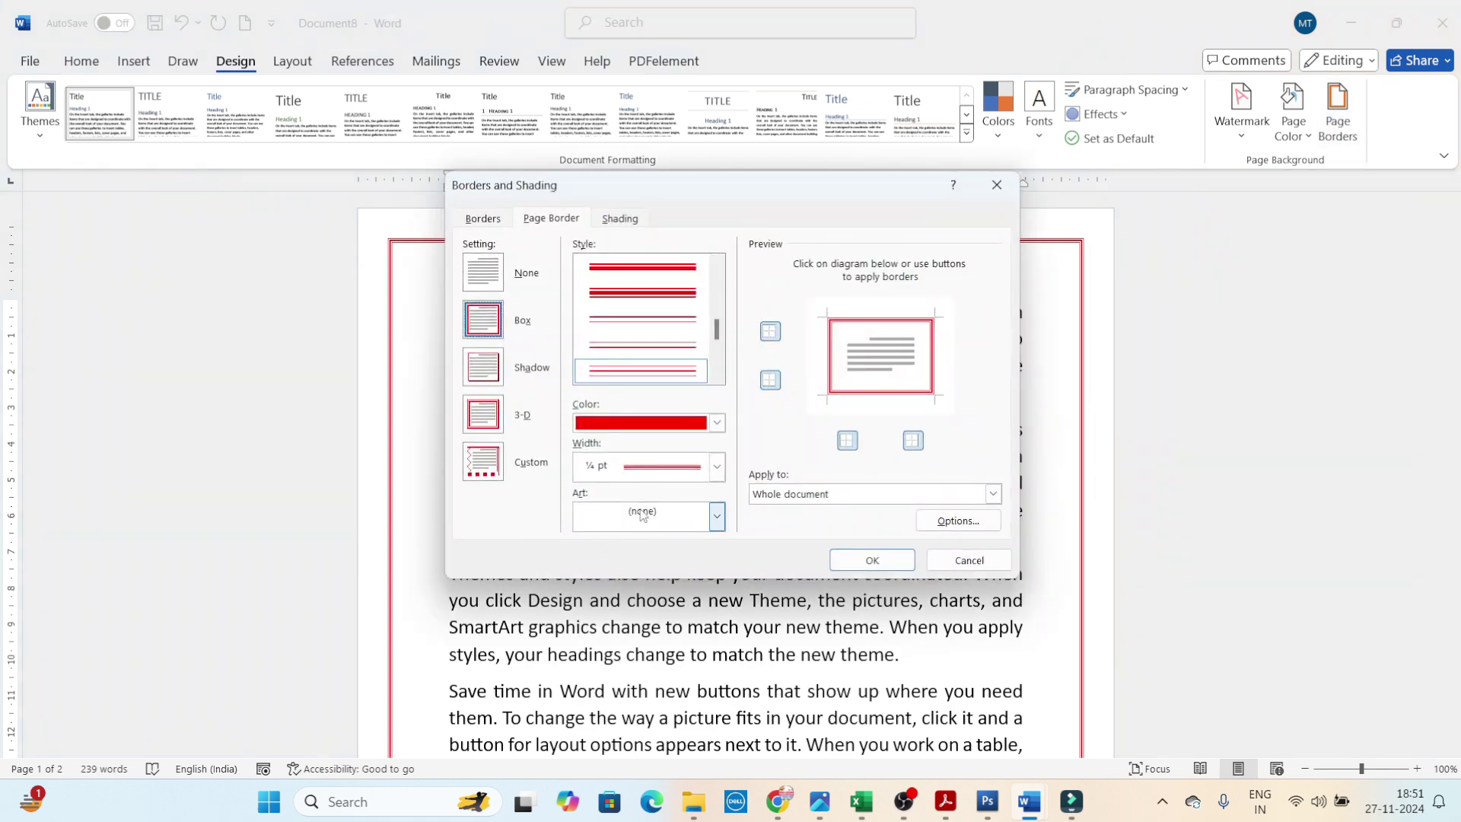
left_click(716, 520)
scroll(678, 607, "down", 1)
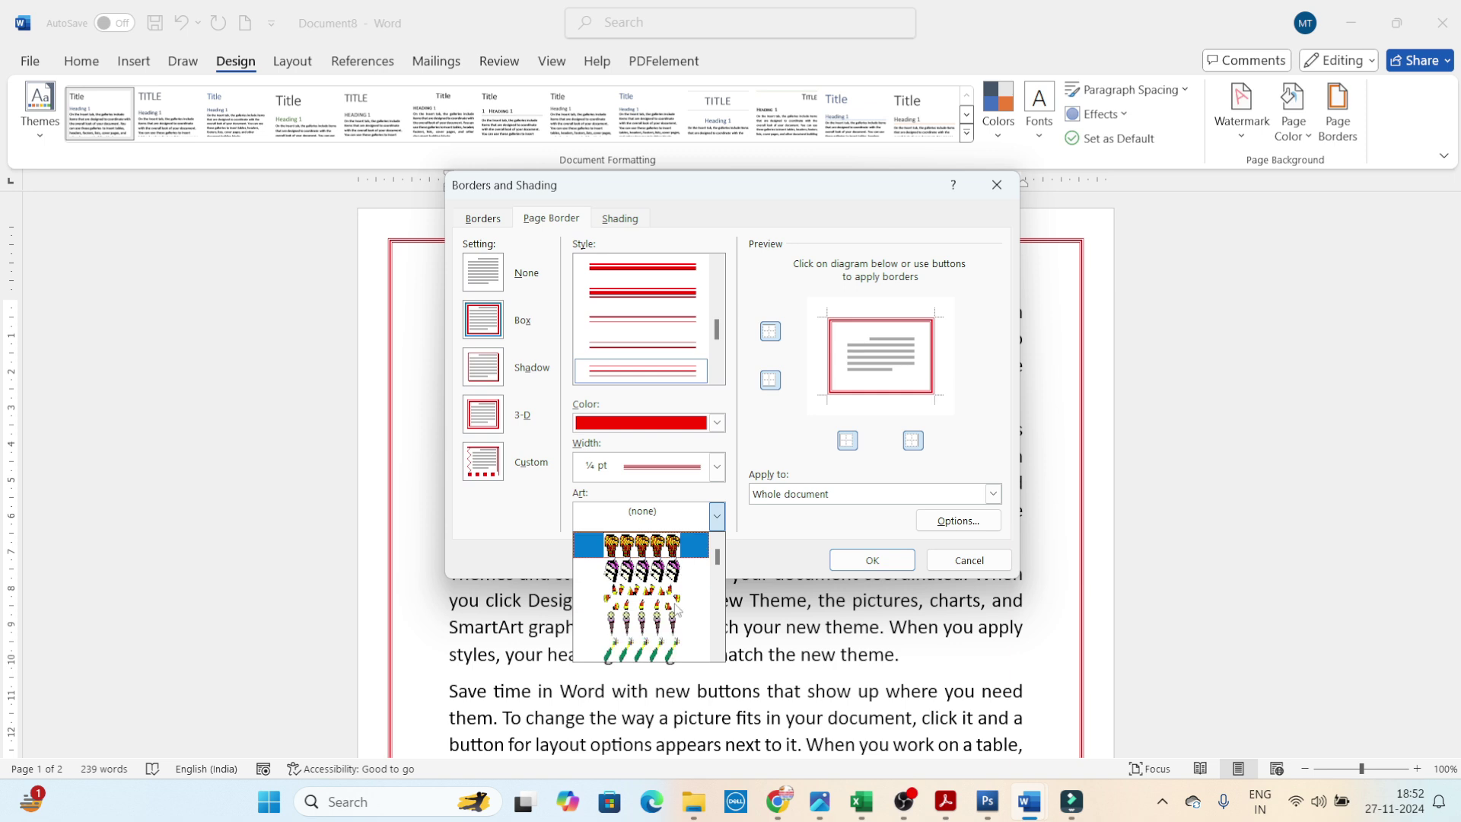
scroll(678, 607, "down", 1)
scroll(679, 609, "down", 1)
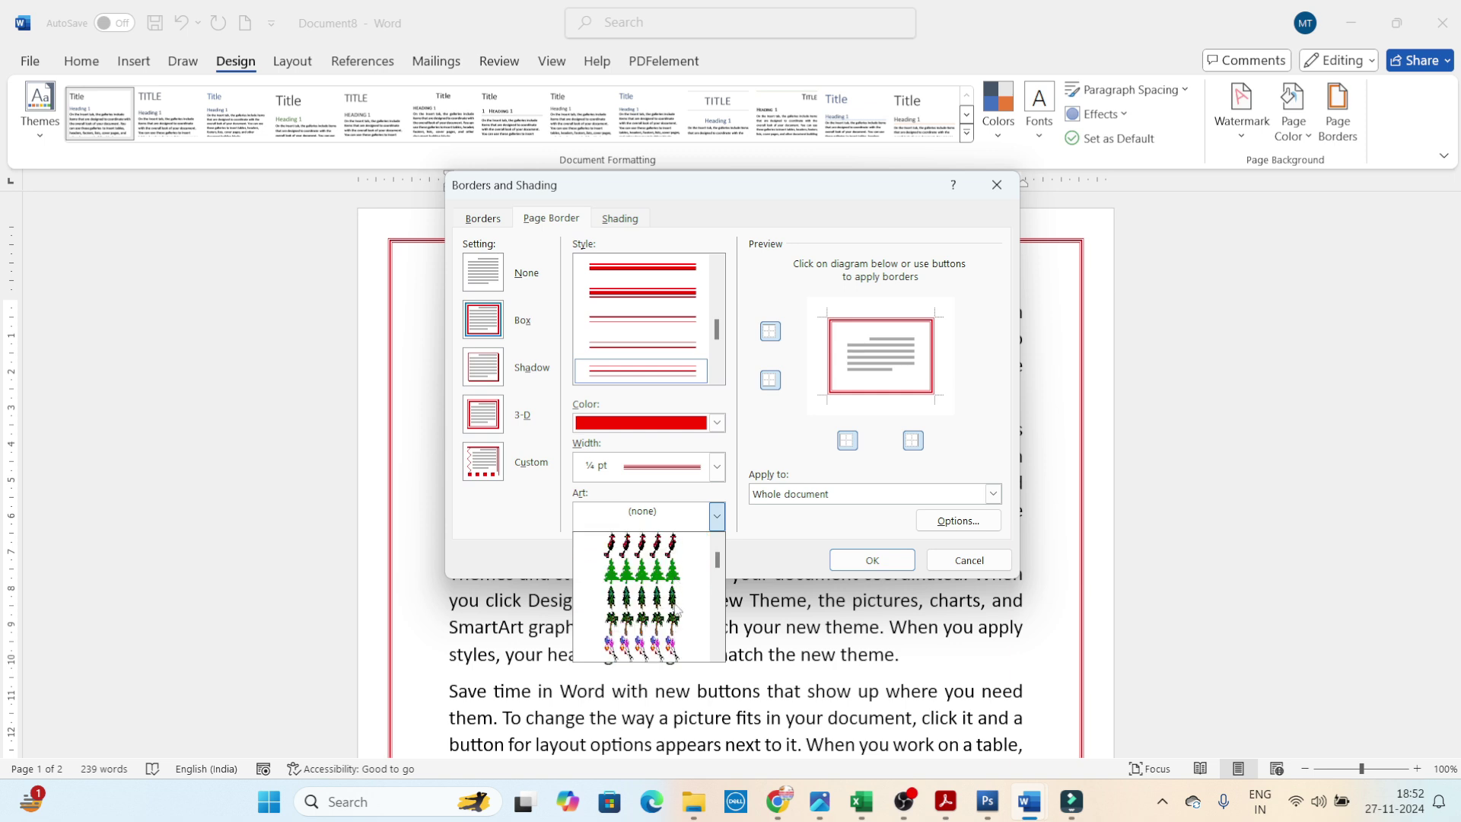
scroll(679, 609, "up", 3)
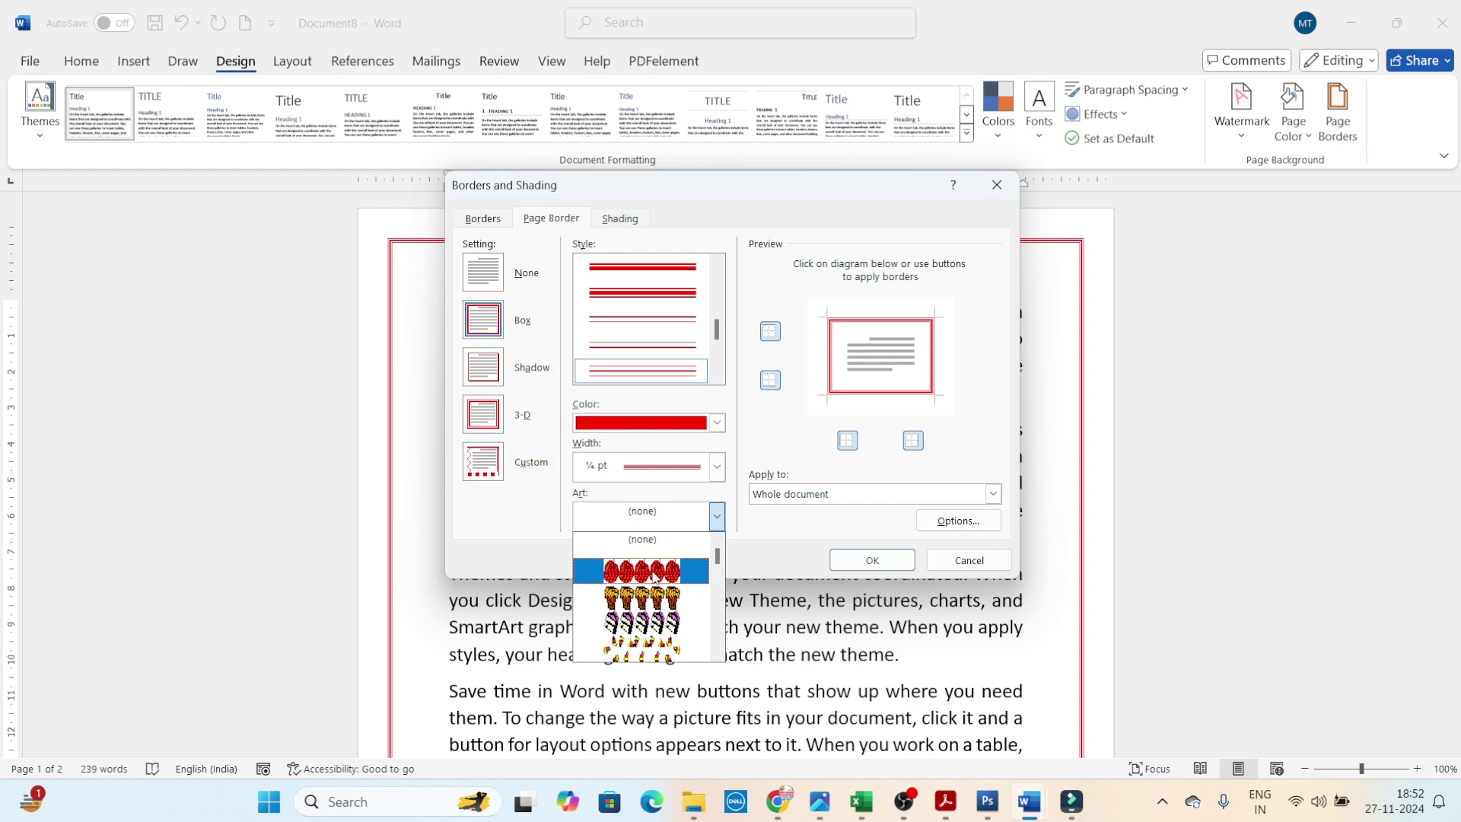
left_click(654, 576)
left_click(873, 560)
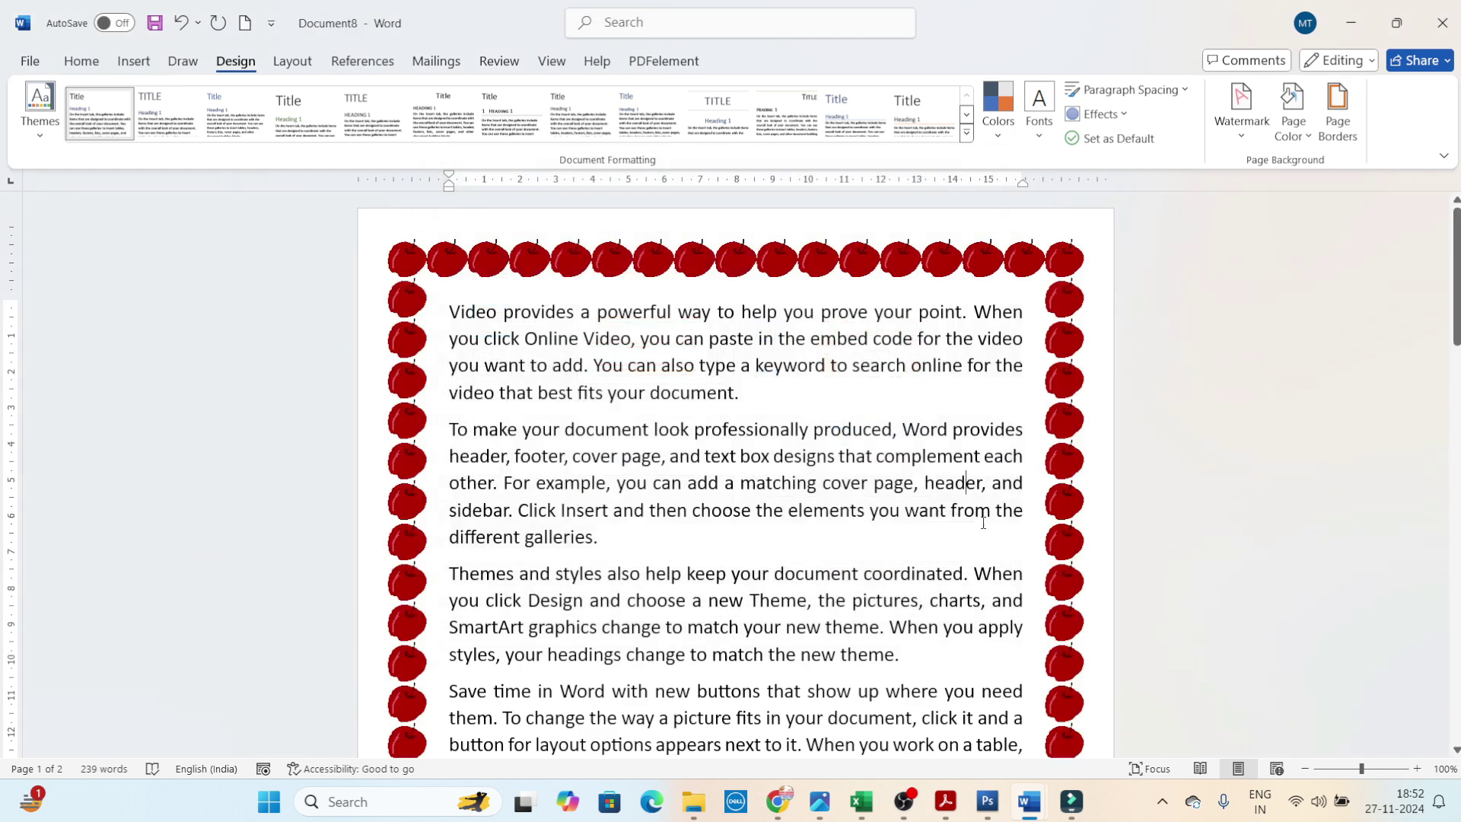
Scroll through the pages to check the apple border, then bring back the Page Borders settings.
scroll(978, 518, "down", 5)
scroll(978, 517, "down", 5)
scroll(978, 517, "down", 3)
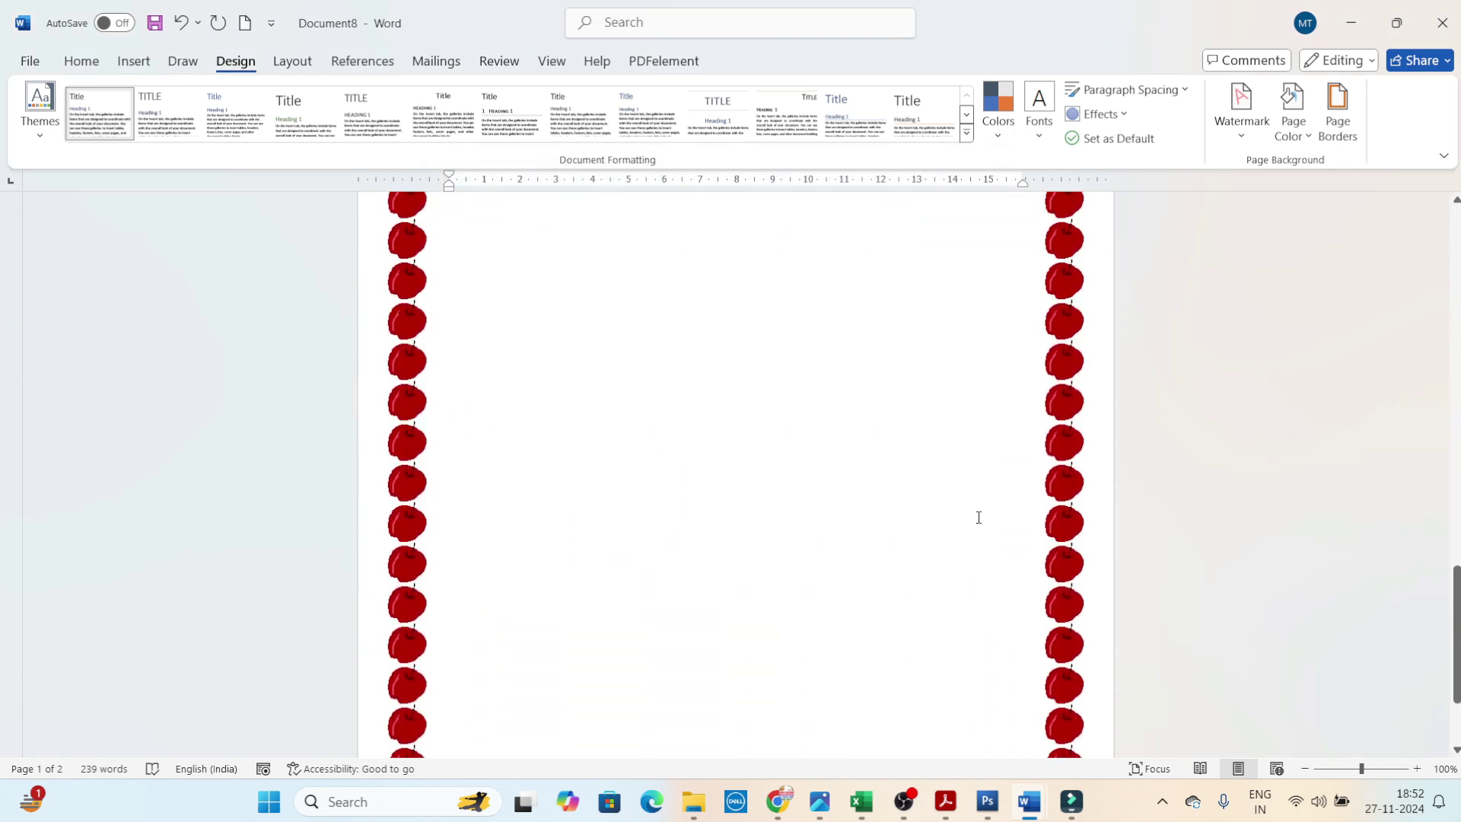
scroll(979, 517, "down", 2)
scroll(978, 518, "up", 2)
scroll(979, 518, "up", 5)
scroll(979, 518, "up", 5)
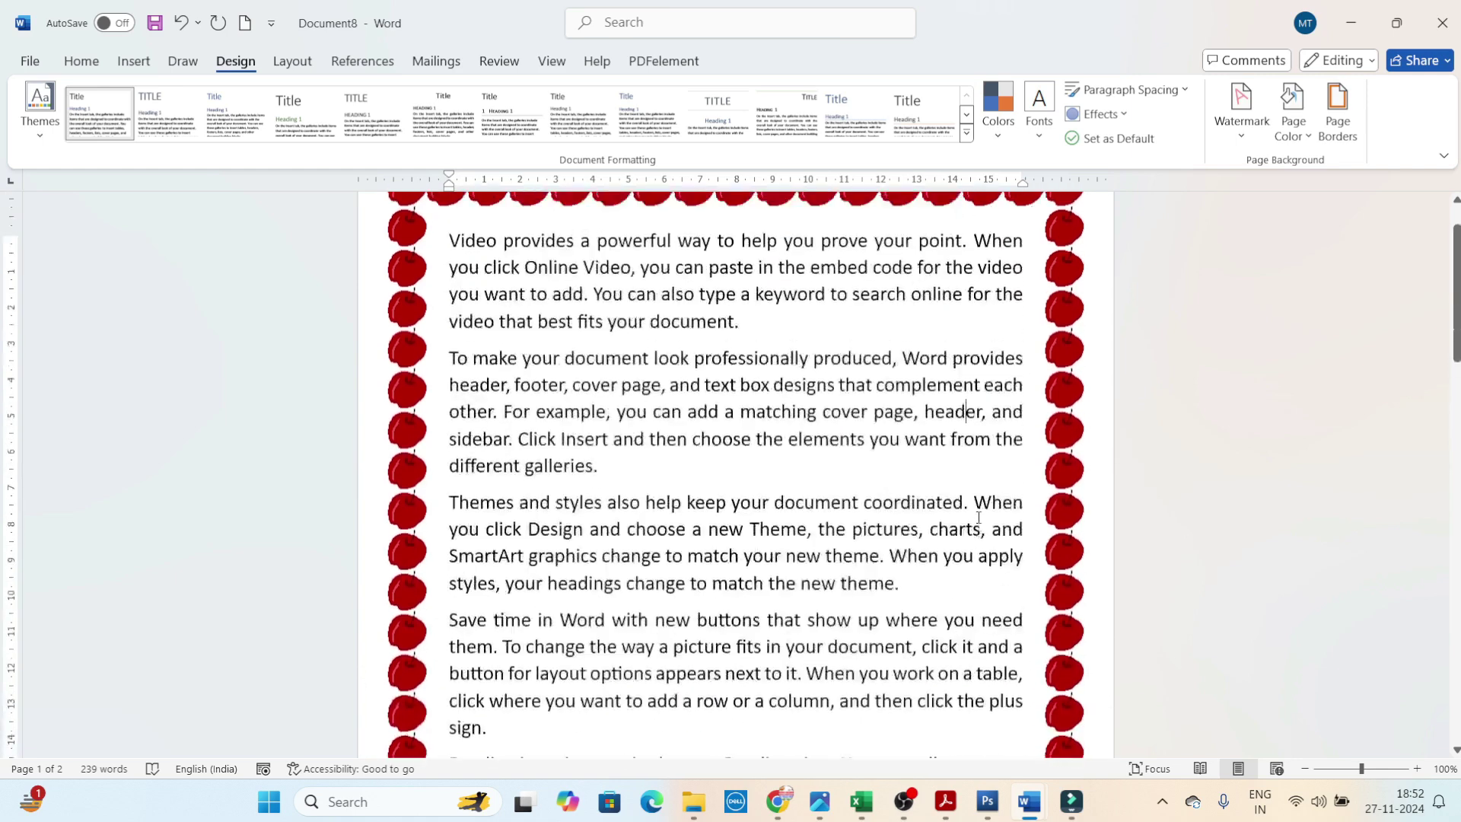
scroll(978, 517, "up", 3)
key("alt+g")
key("p")
key("b")
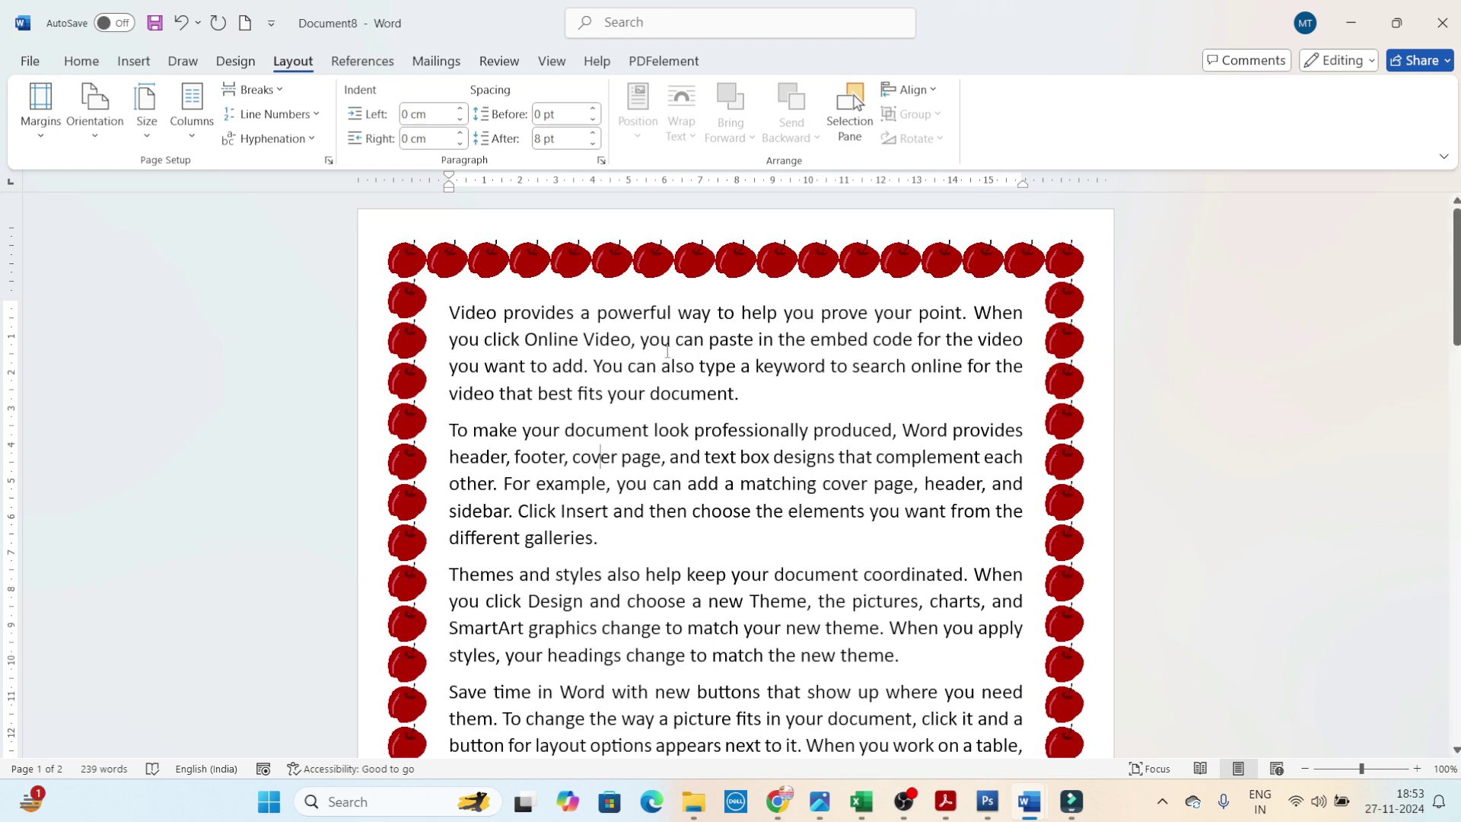
scroll(686, 378, "down", 2)
scroll(687, 378, "down", 2)
scroll(686, 378, "down", 3)
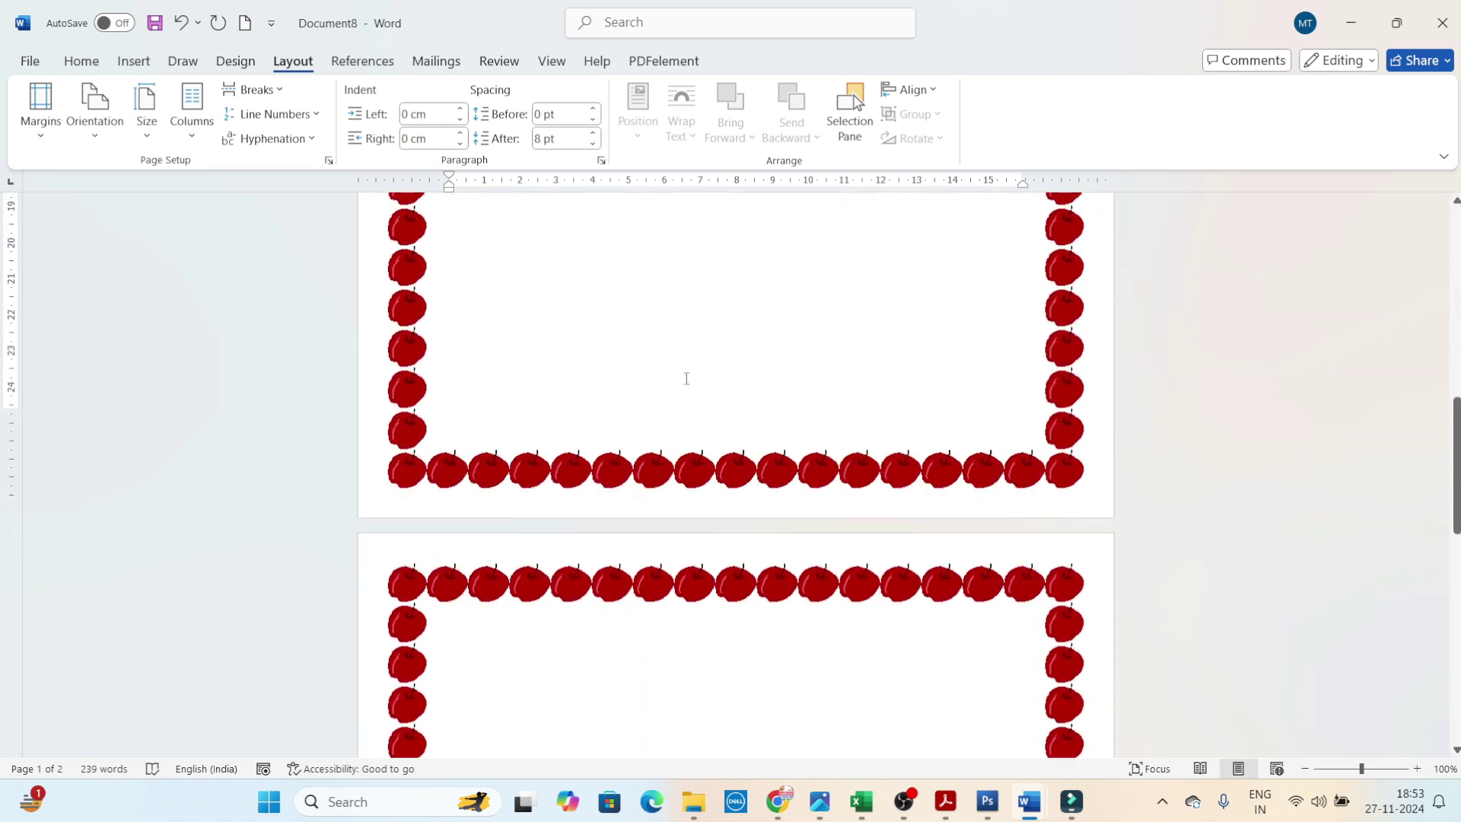
scroll(686, 380, "down", 2)
scroll(687, 378, "down", 1)
scroll(687, 378, "down", 3)
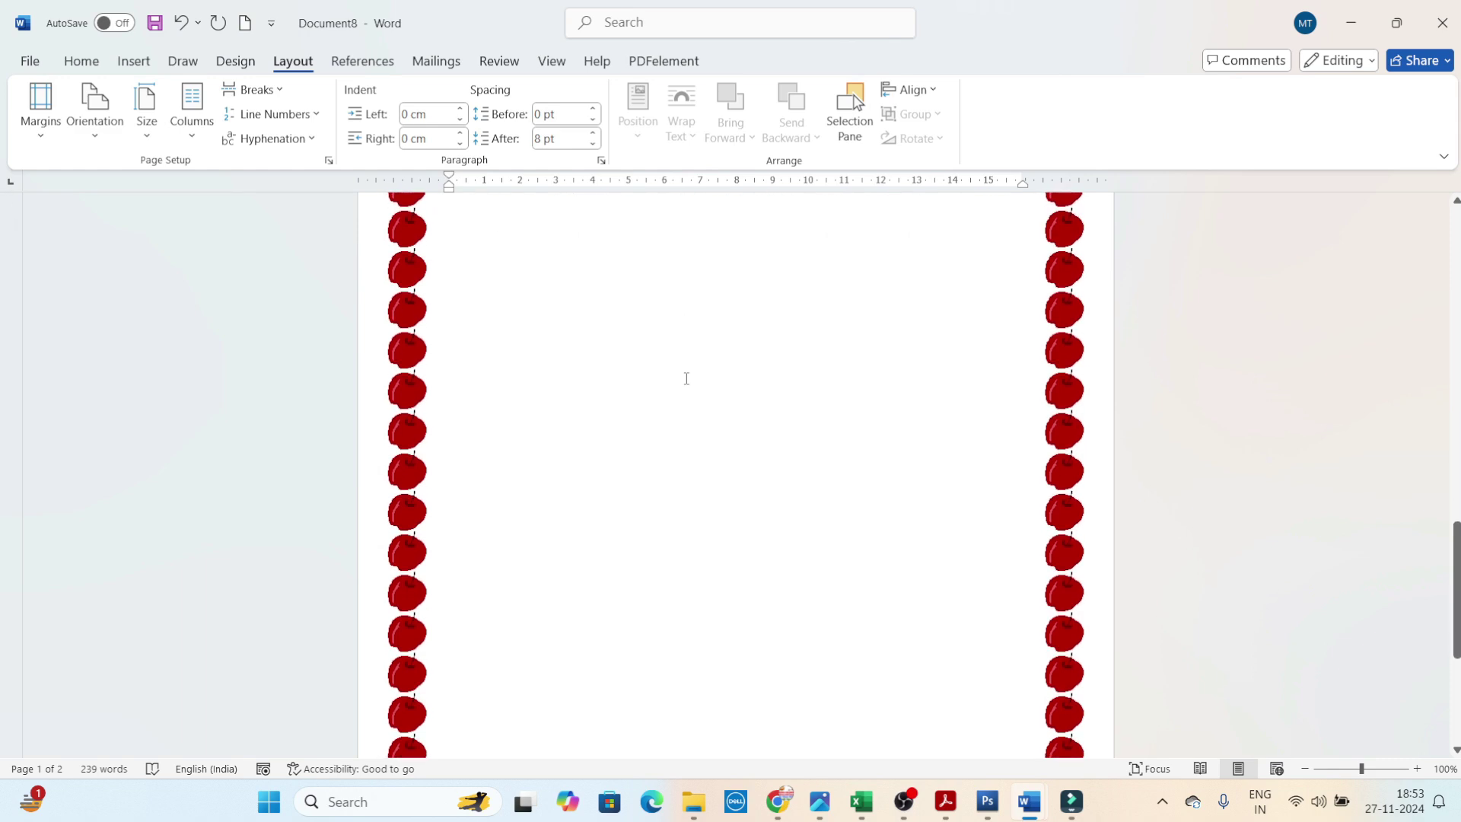
scroll(685, 375, "up", 6)
scroll(685, 375, "up", 2)
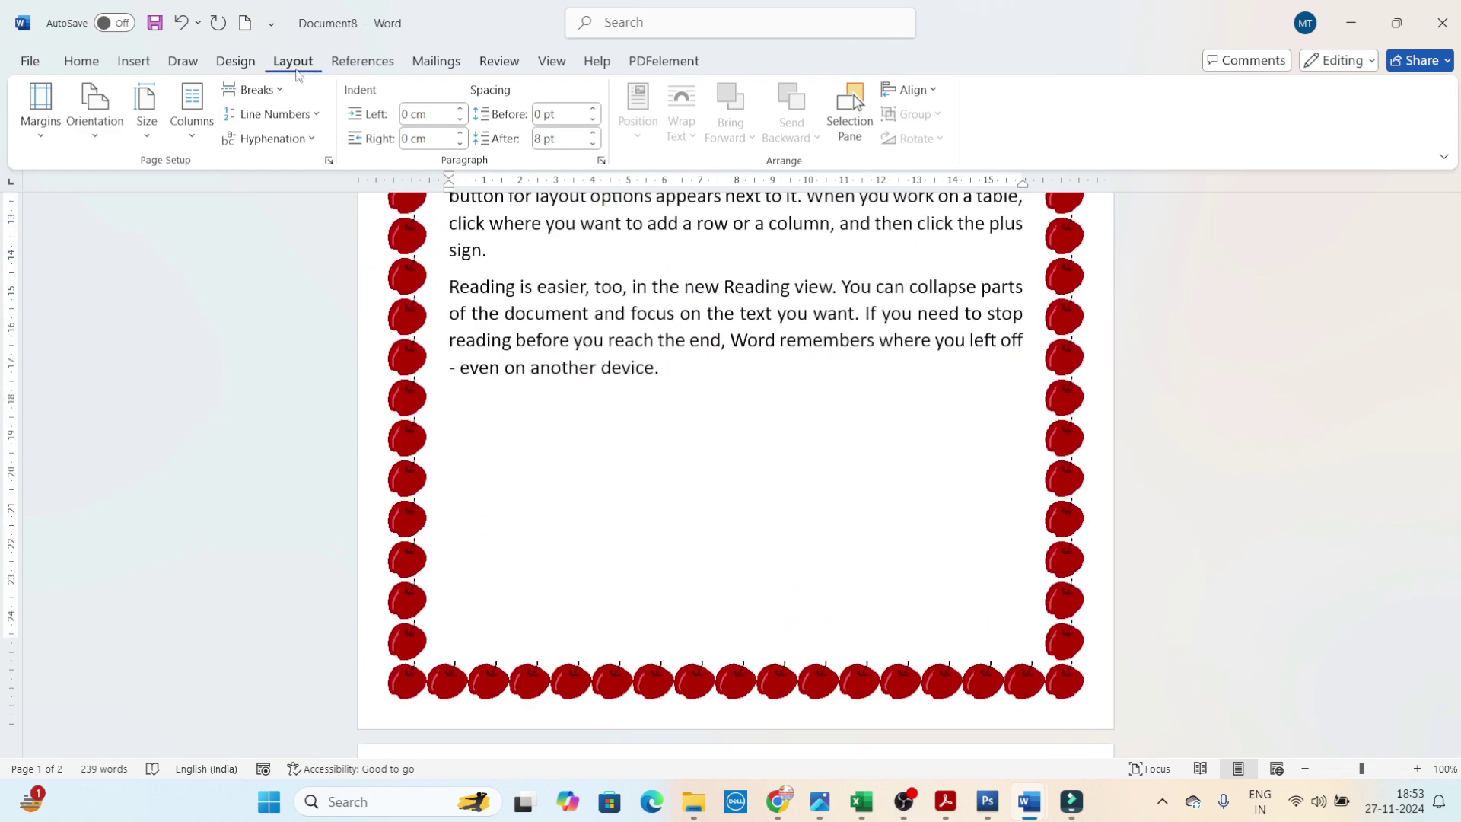
left_click(270, 90)
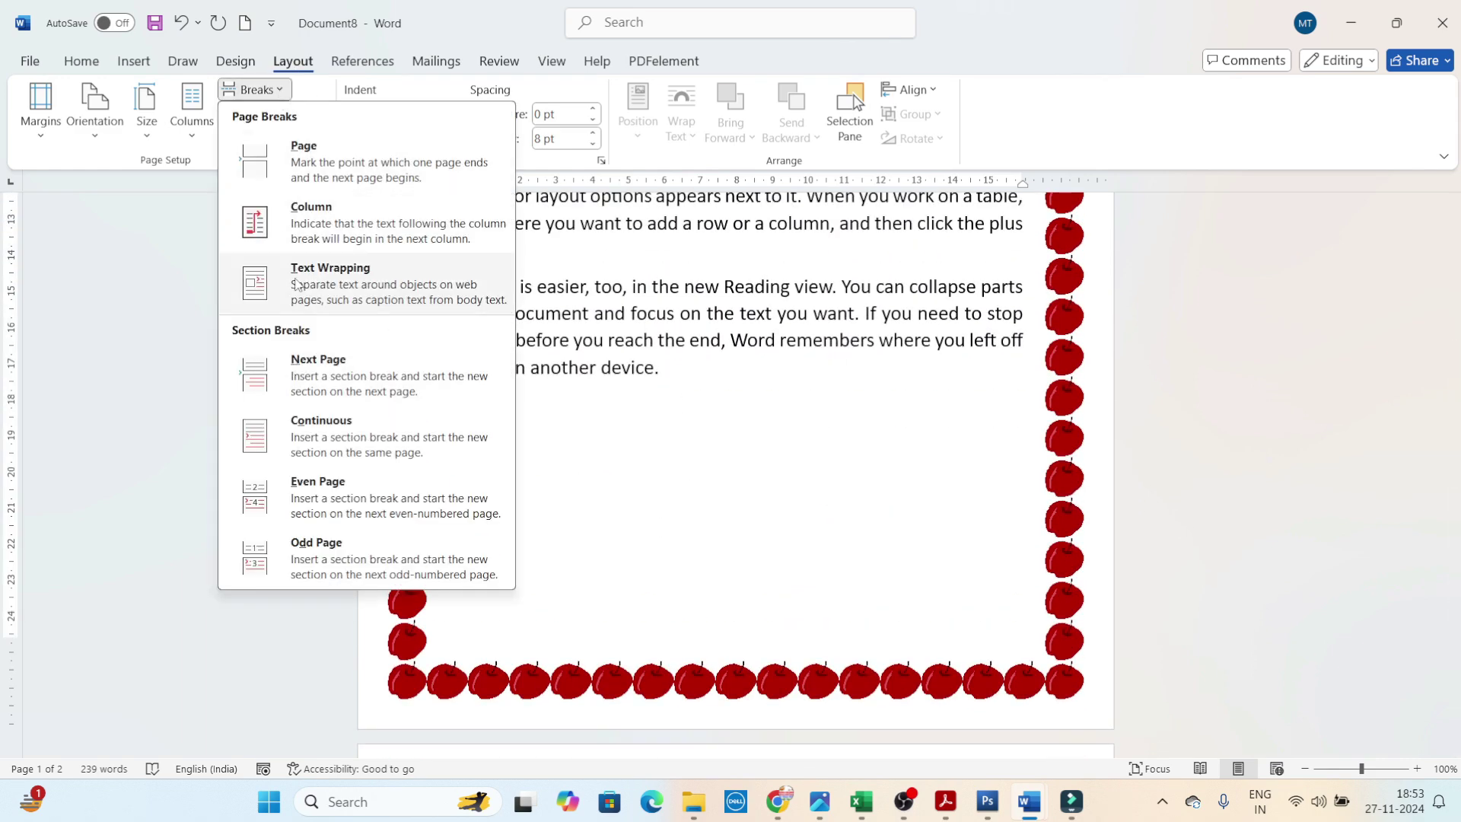
left_click(655, 350)
scroll(670, 365, "up", 3)
scroll(685, 381, "up", 4)
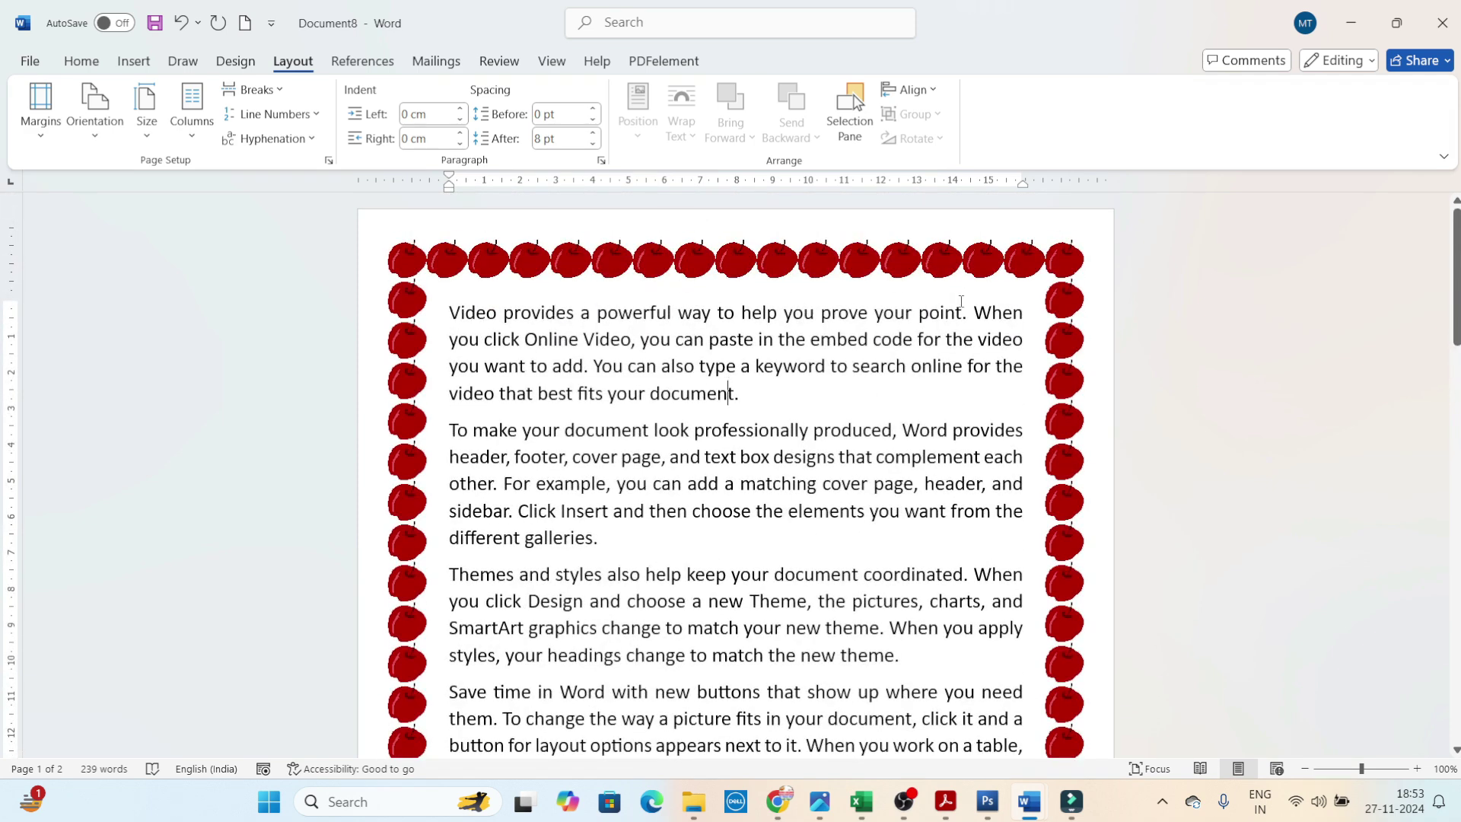
scroll(736, 515, "down", 3)
scroll(737, 510, "down", 6)
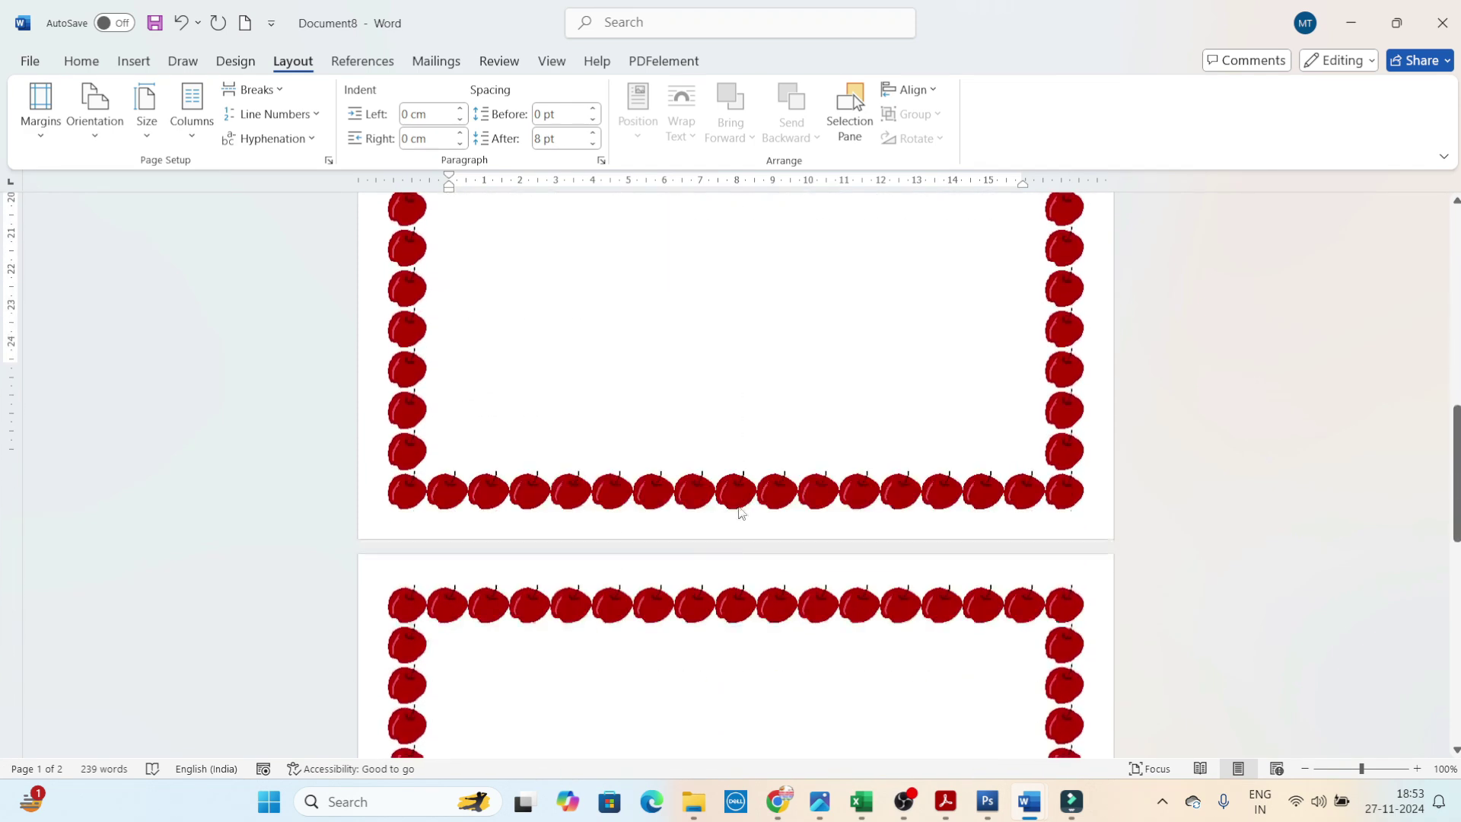
scroll(736, 506, "down", 3)
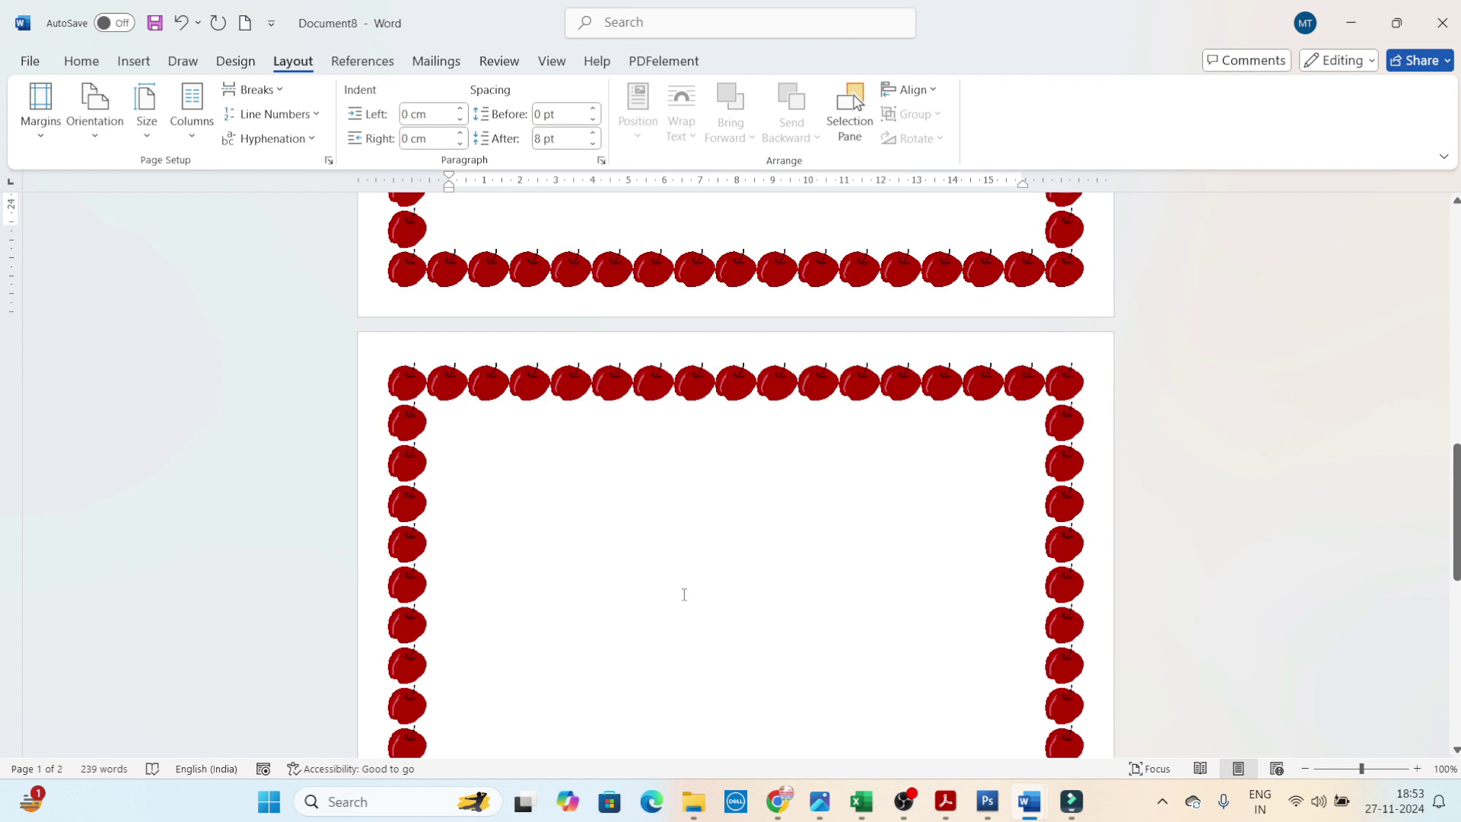
scroll(684, 594, "down", 3)
scroll(684, 593, "down", 3)
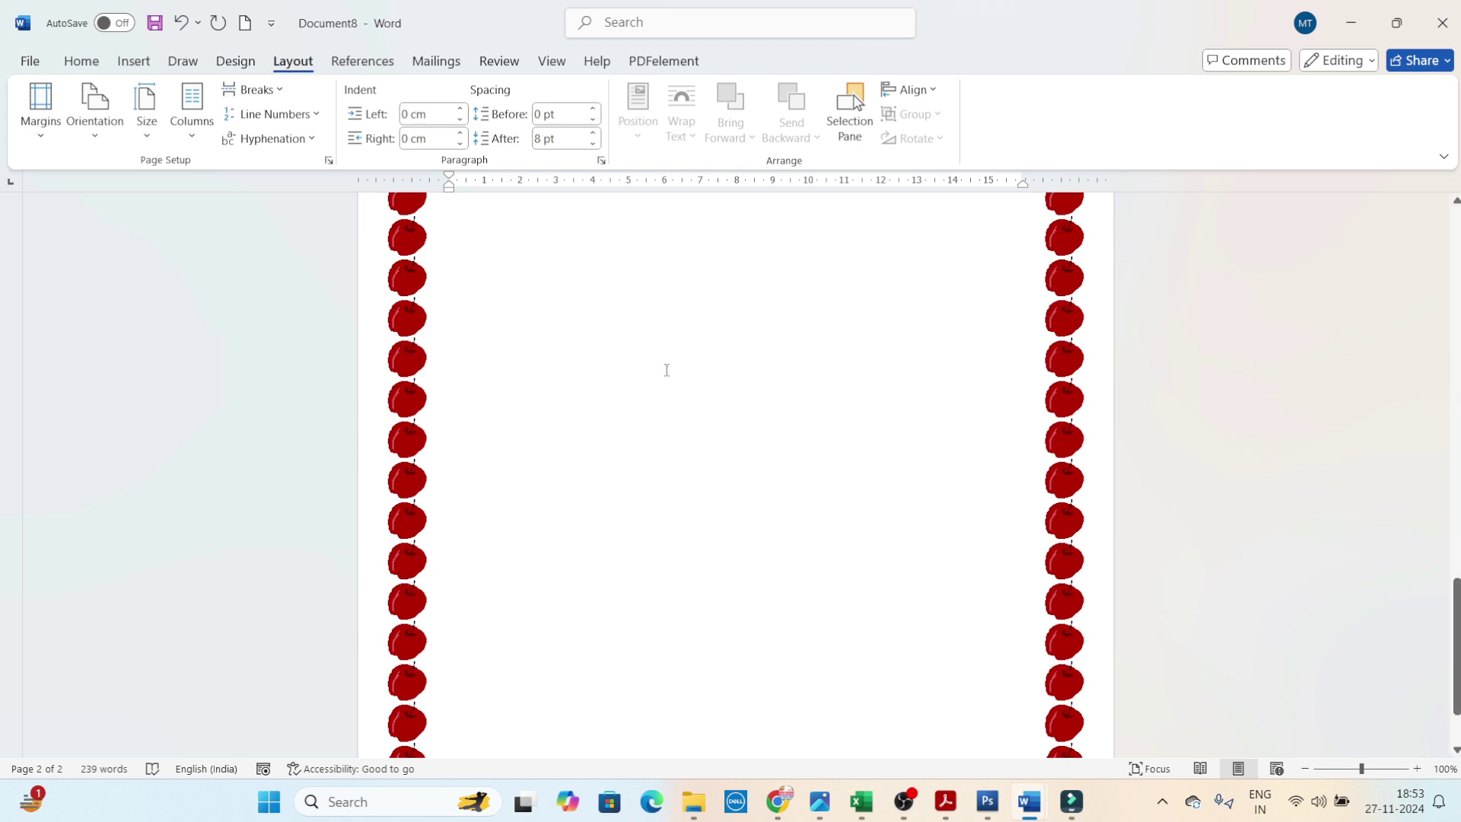
scroll(667, 370, "up", 3)
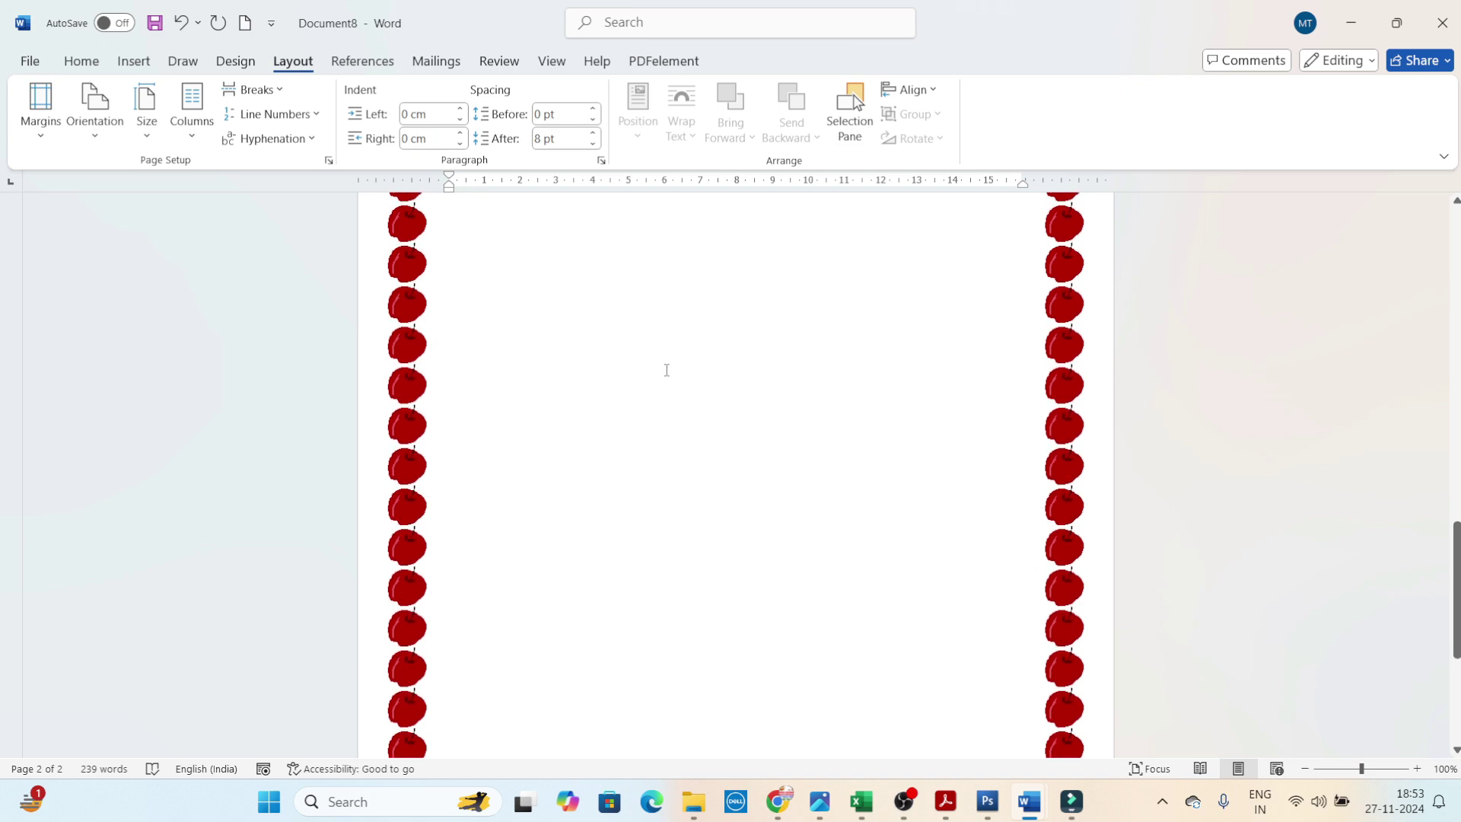
scroll(667, 370, "up", 5)
scroll(666, 370, "up", 5)
scroll(667, 370, "up", 5)
scroll(667, 370, "up", 5)
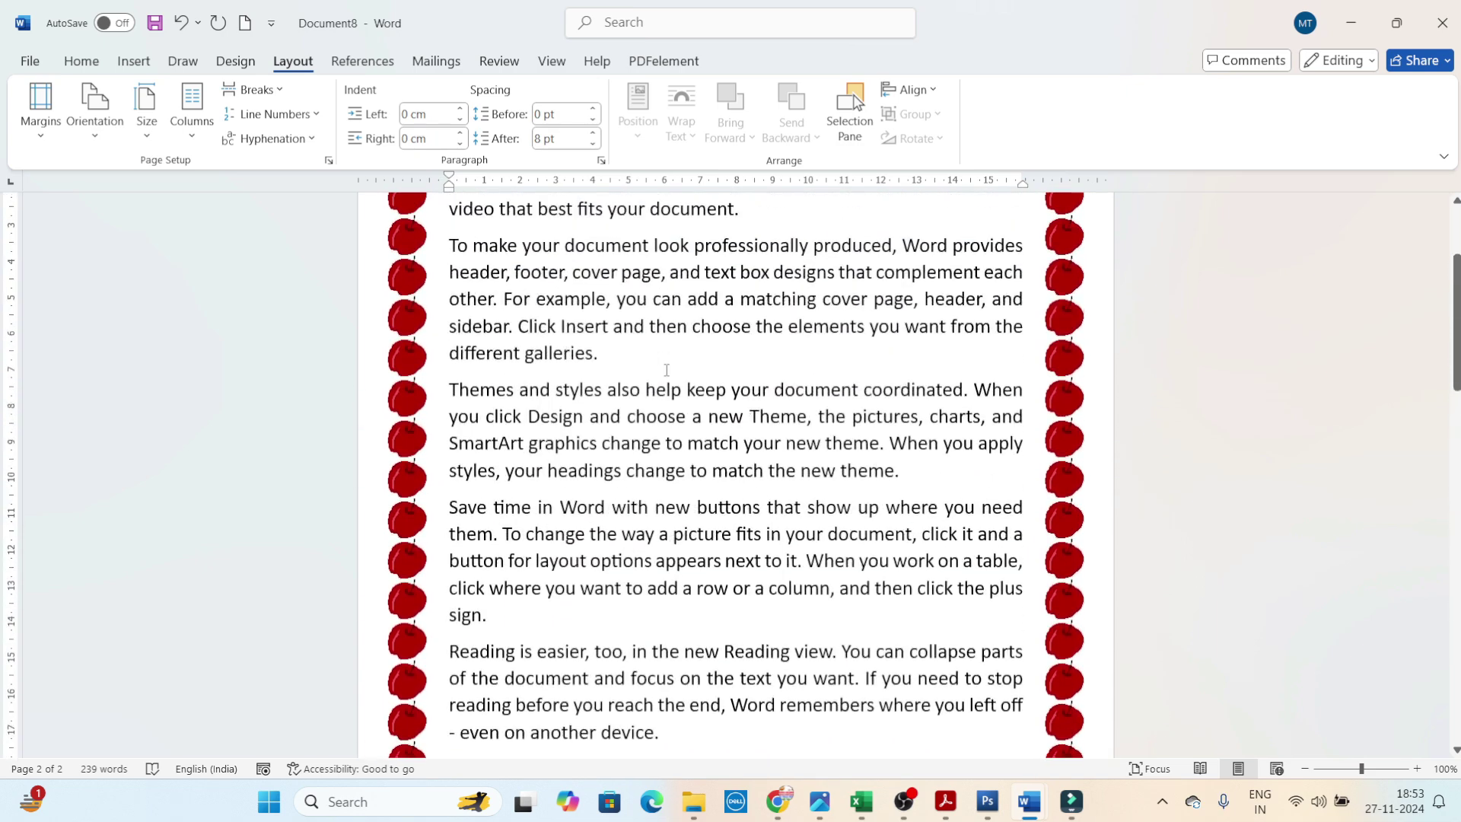
scroll(666, 369, "up", 4)
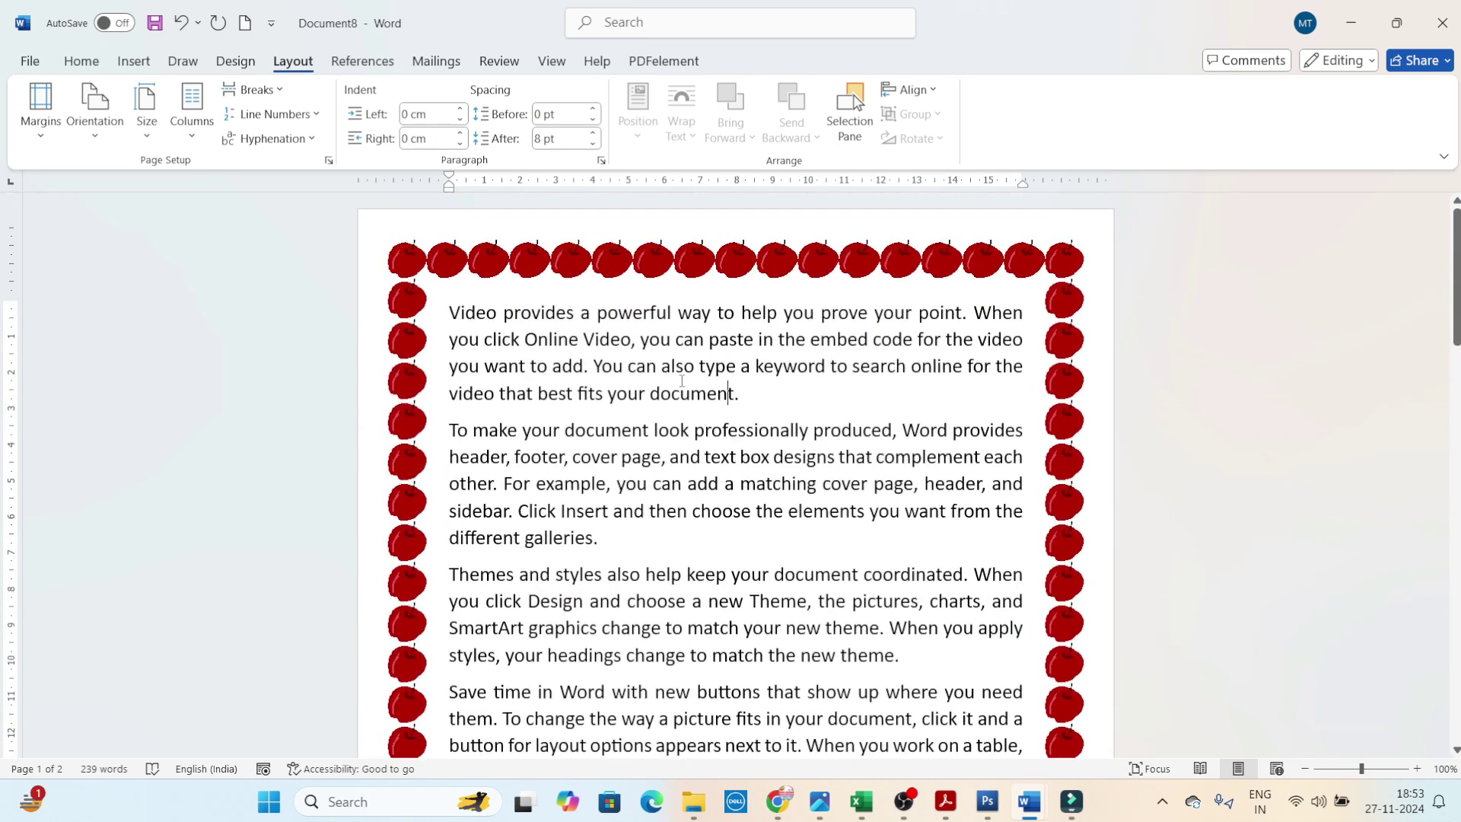
scroll(747, 419, "down", 3)
scroll(747, 419, "down", 5)
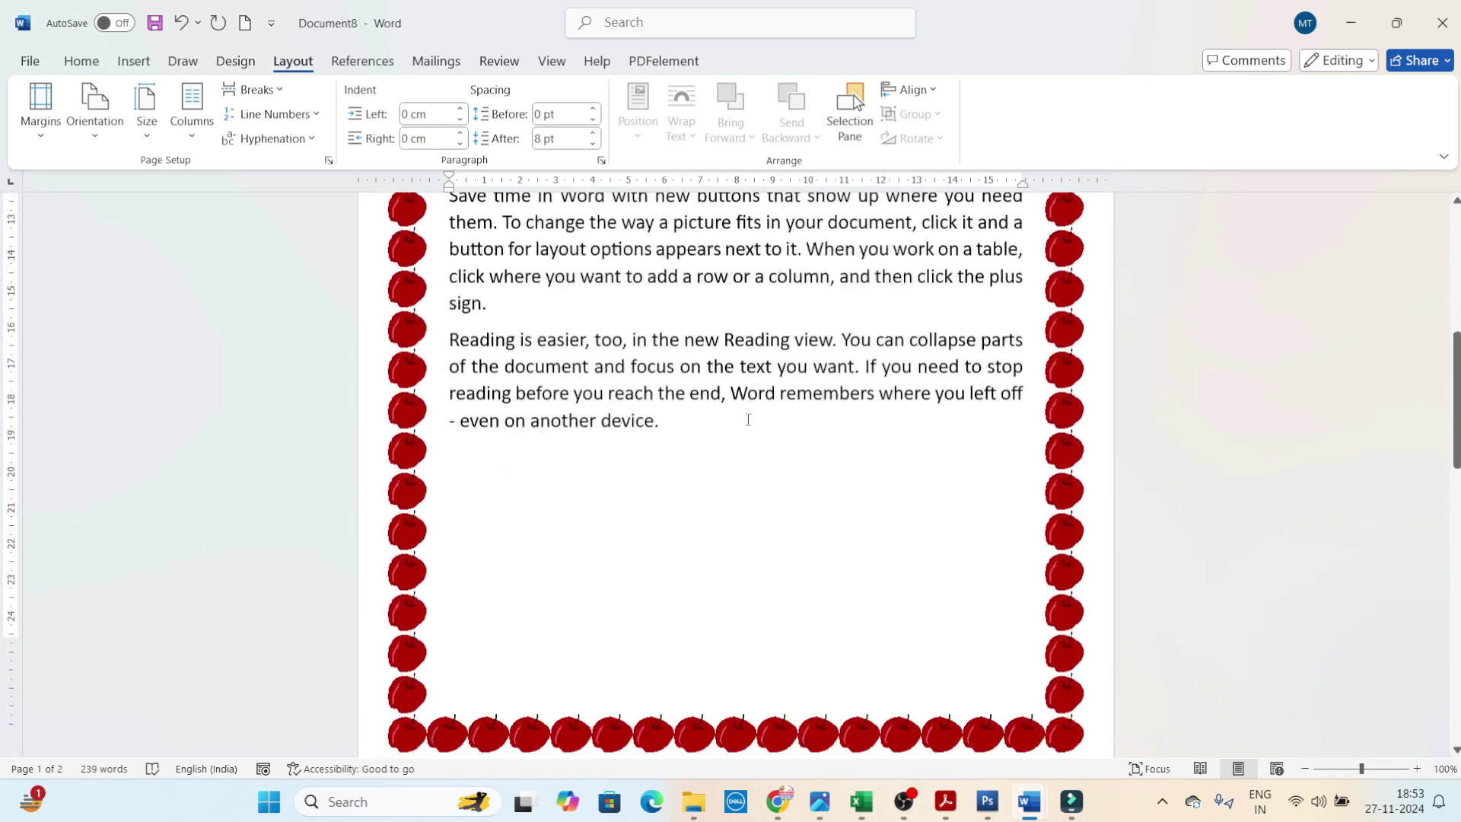